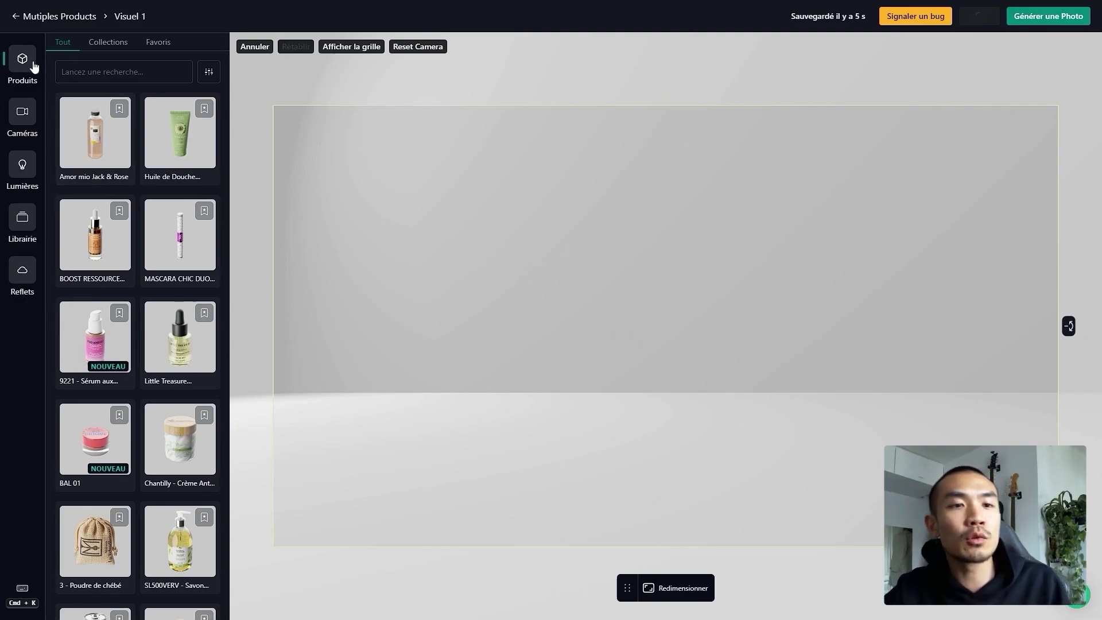
Step: Search the products for "panier des sens" and add the Serum teinte 03 and BAL 01 side by side in the scene
click(97, 78)
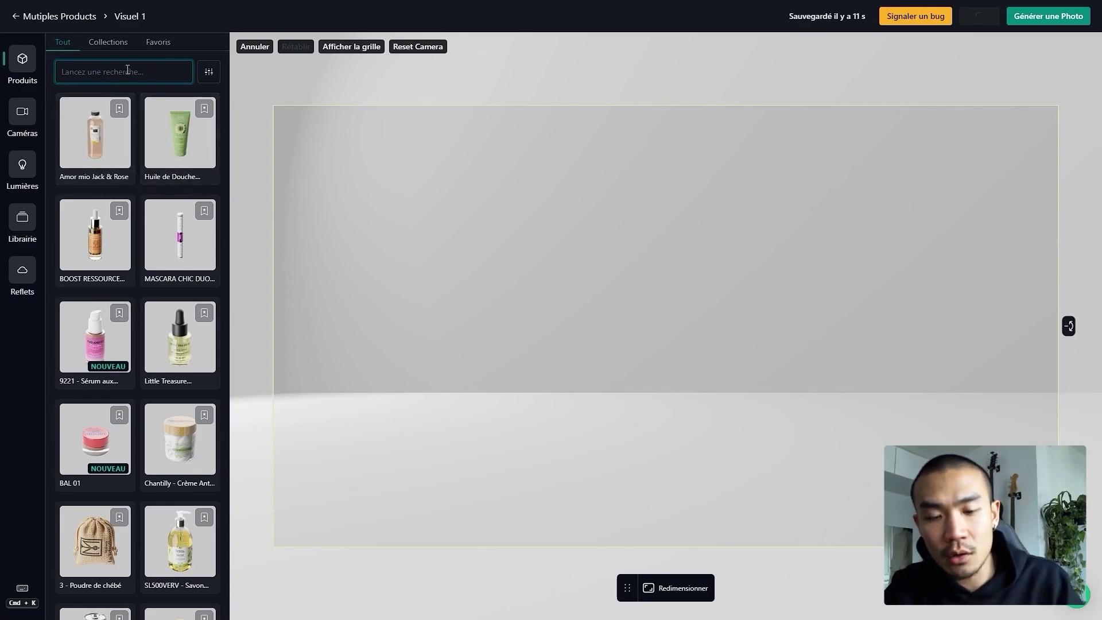
text(panier des sens)
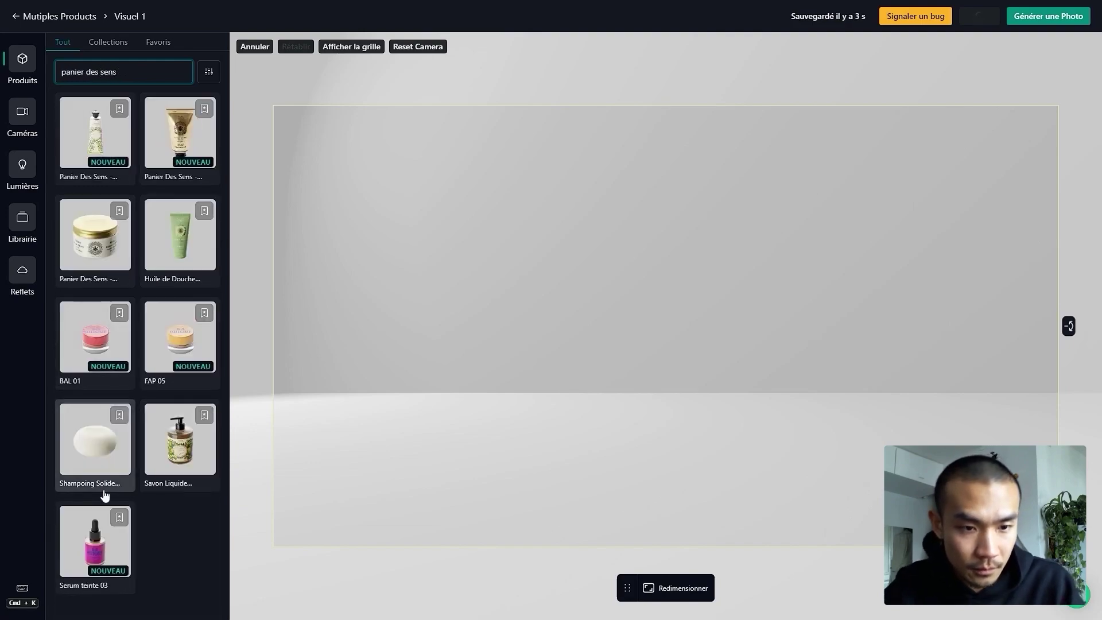
click(95, 542)
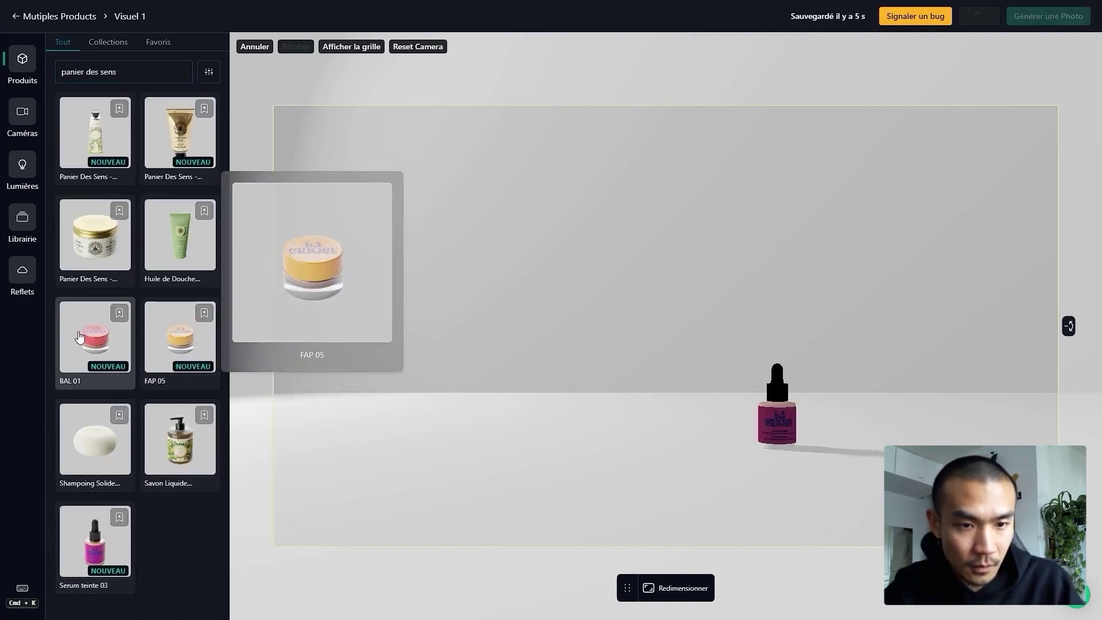
mouse_move(86, 338)
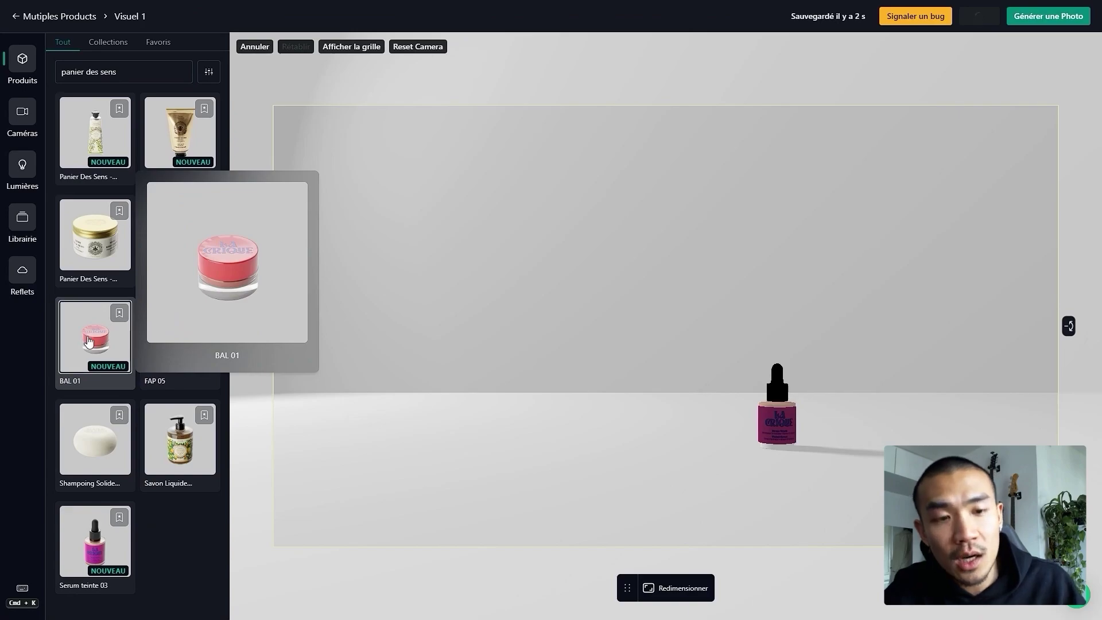
drag(86, 339, 730, 454)
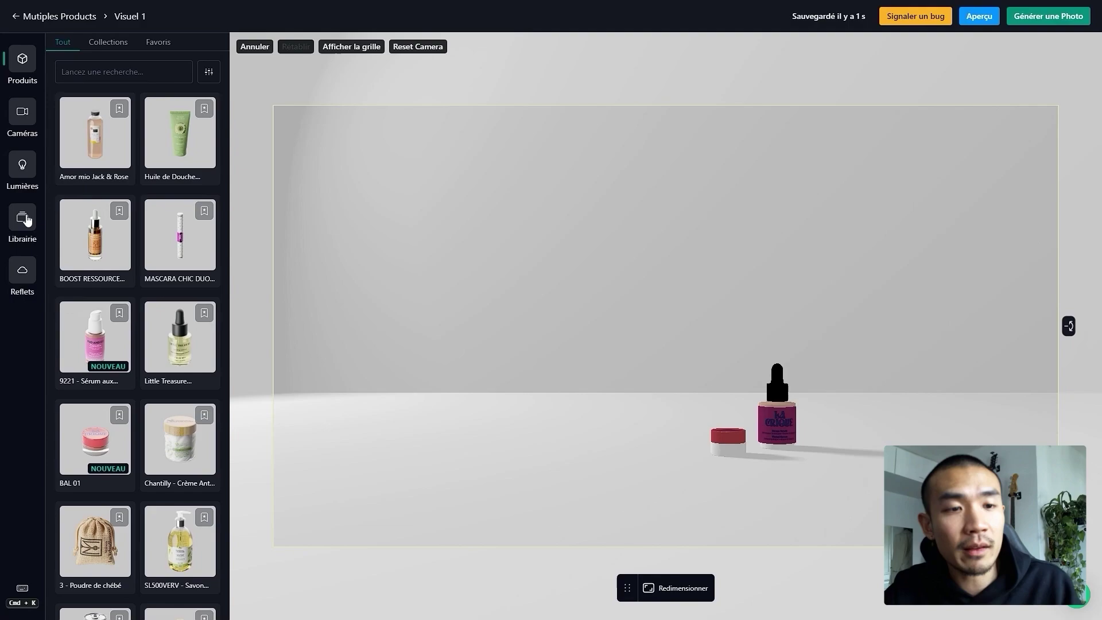
Step: Find the "Planche (épaisse)" in the object library by searching "planche", add it beside the products and centre it horizontally
click(23, 224)
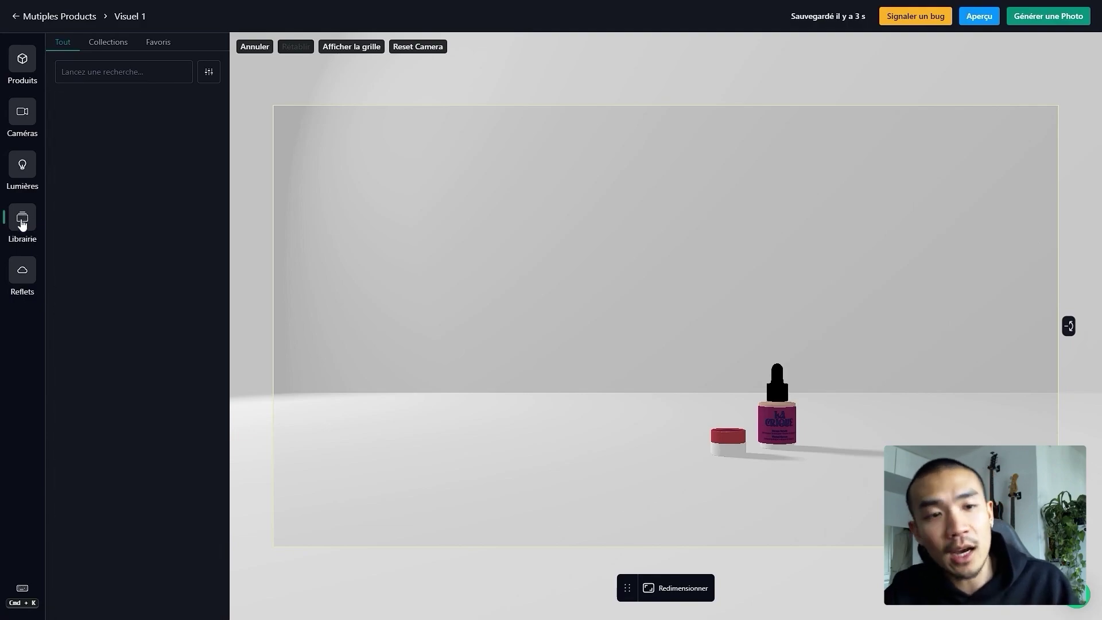
click(104, 77)
text(p)
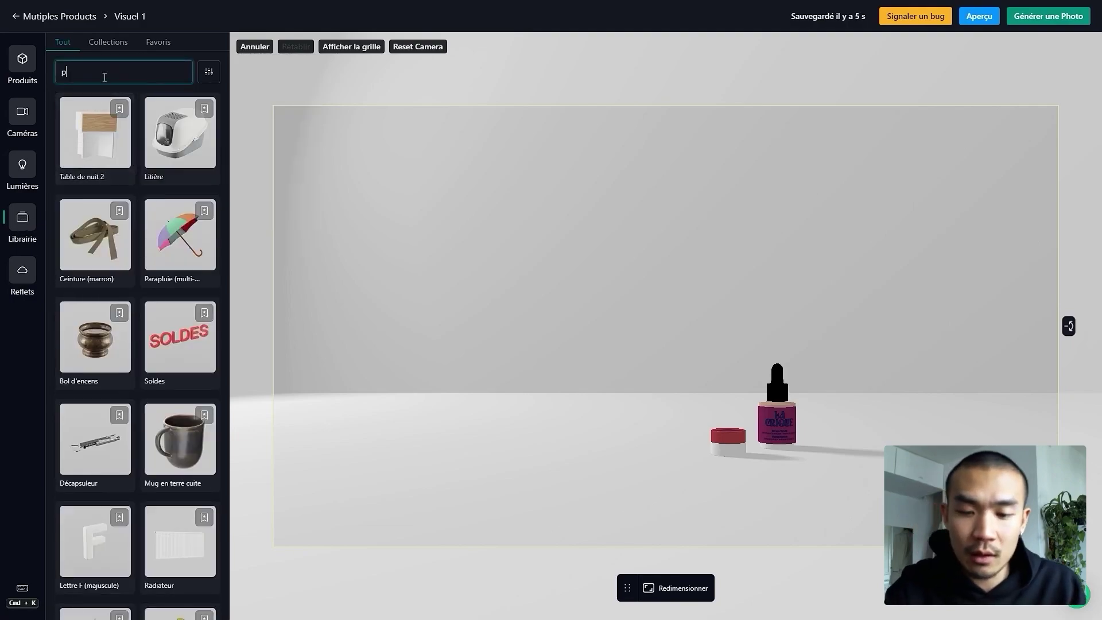
text(lanche)
mouse_move(101, 243)
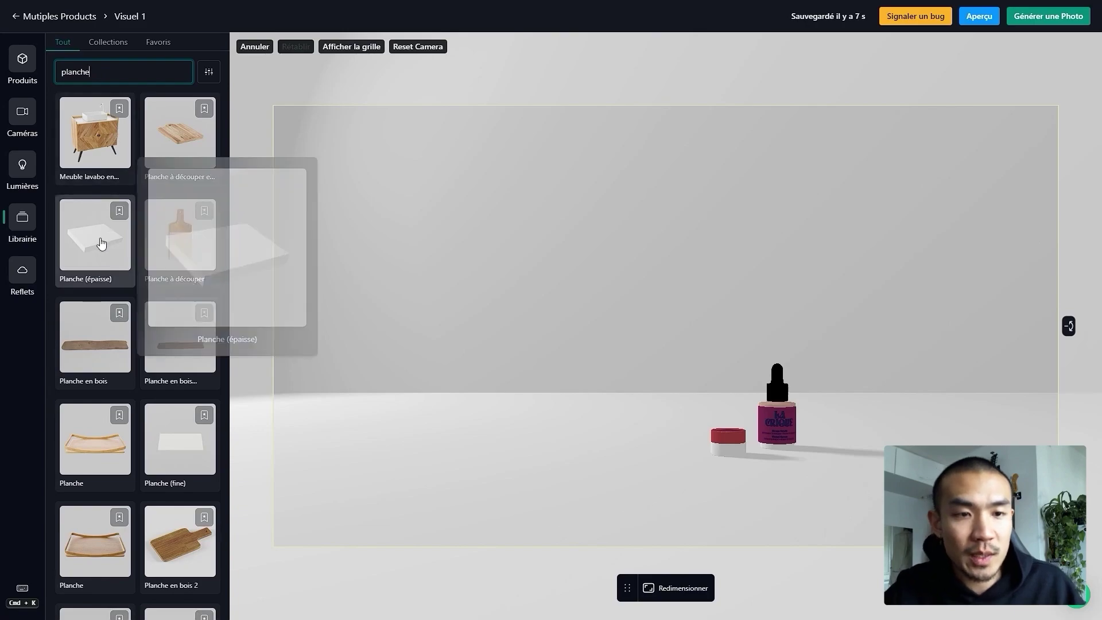
drag(102, 243, 653, 449)
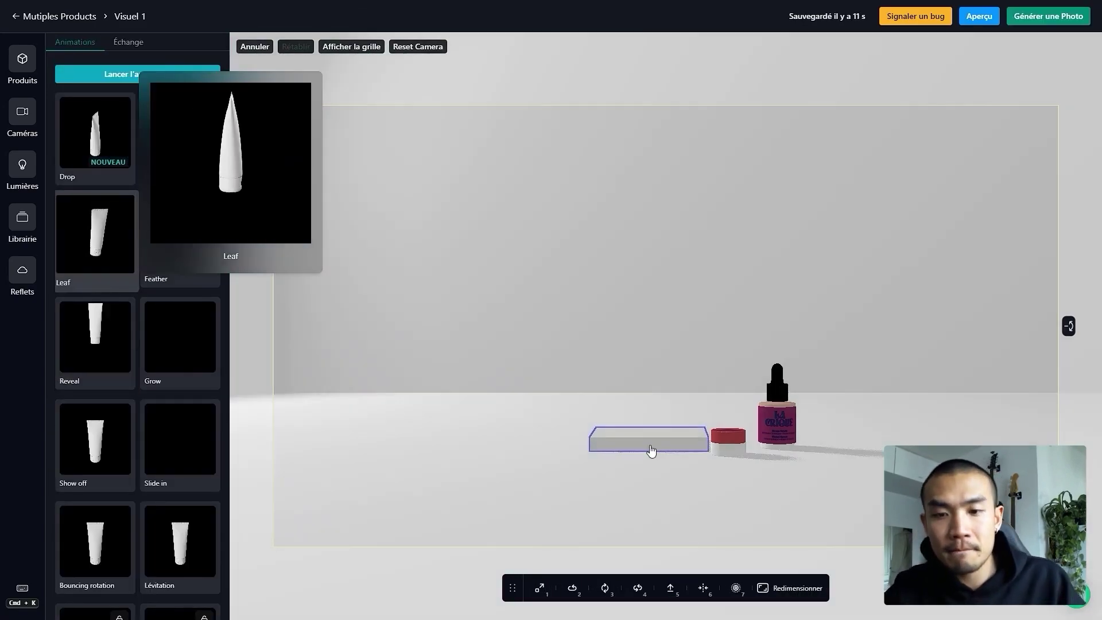
click(704, 592)
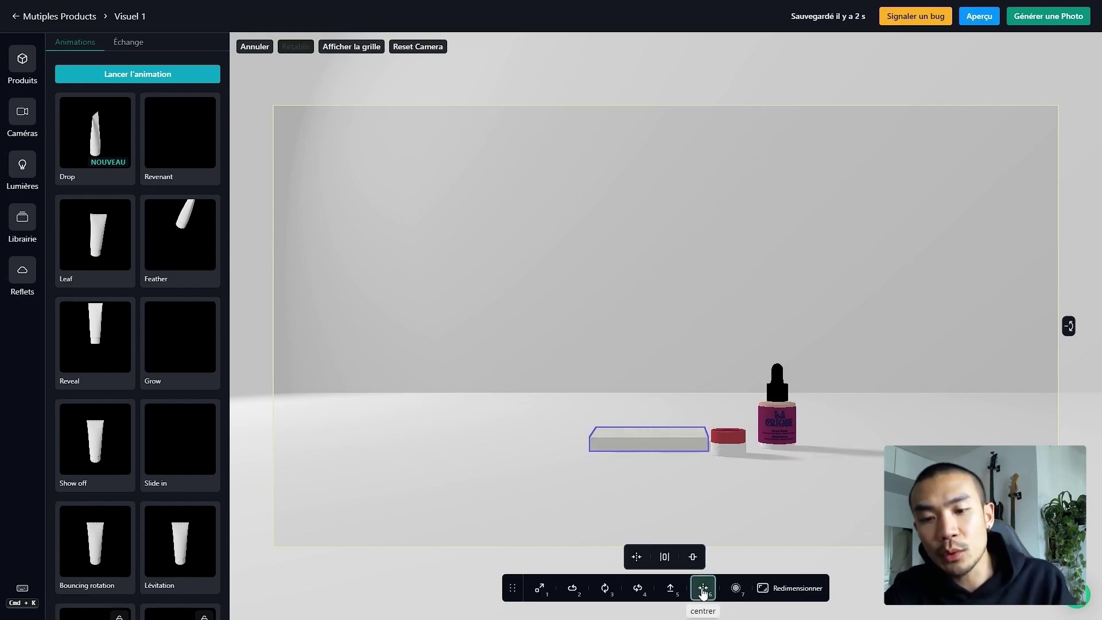
click(638, 558)
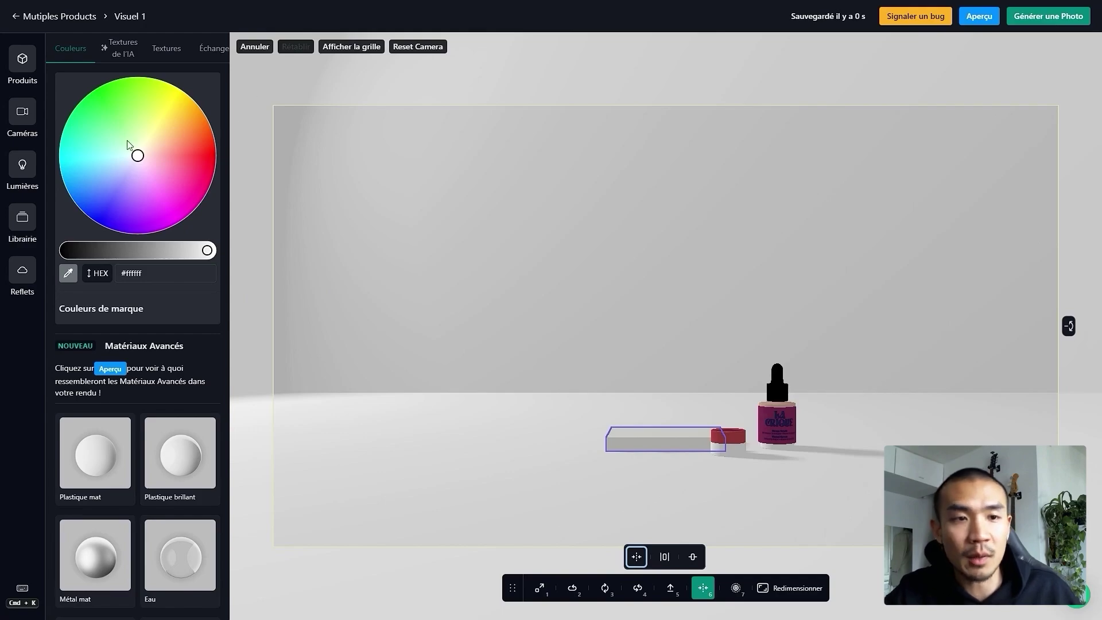
Step: Switch the photo camera to the preconfigured Overview angle
click(30, 115)
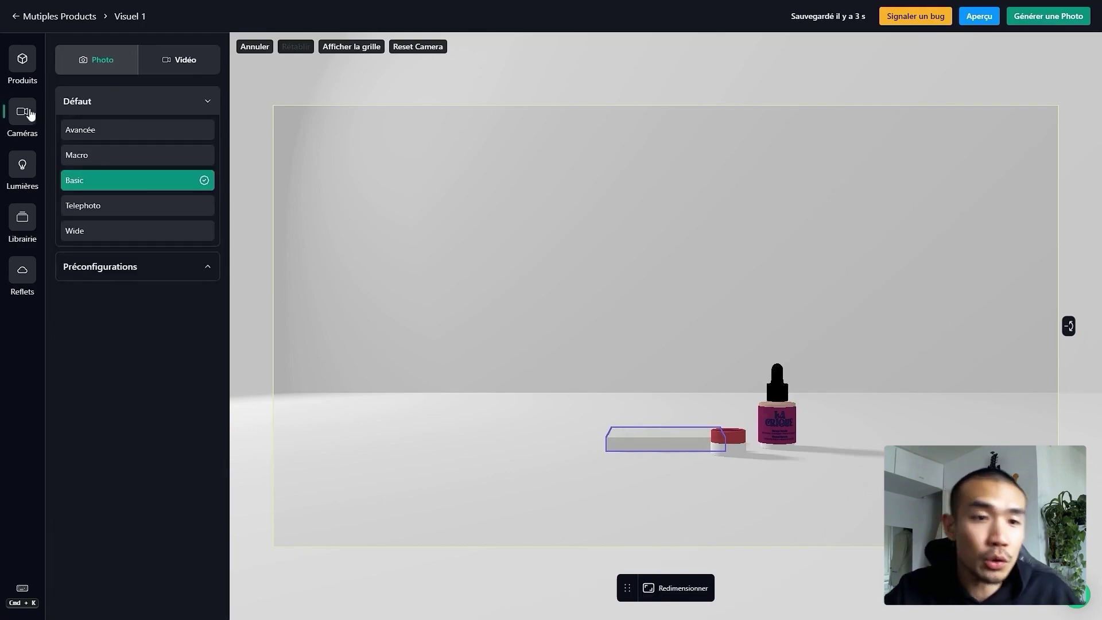
click(96, 268)
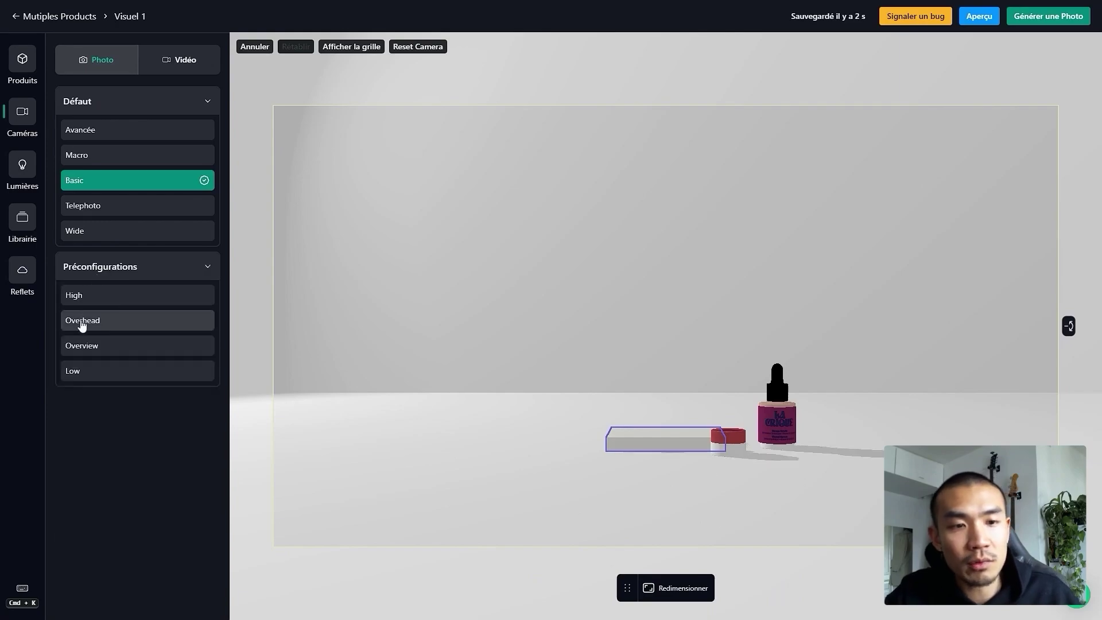
click(86, 347)
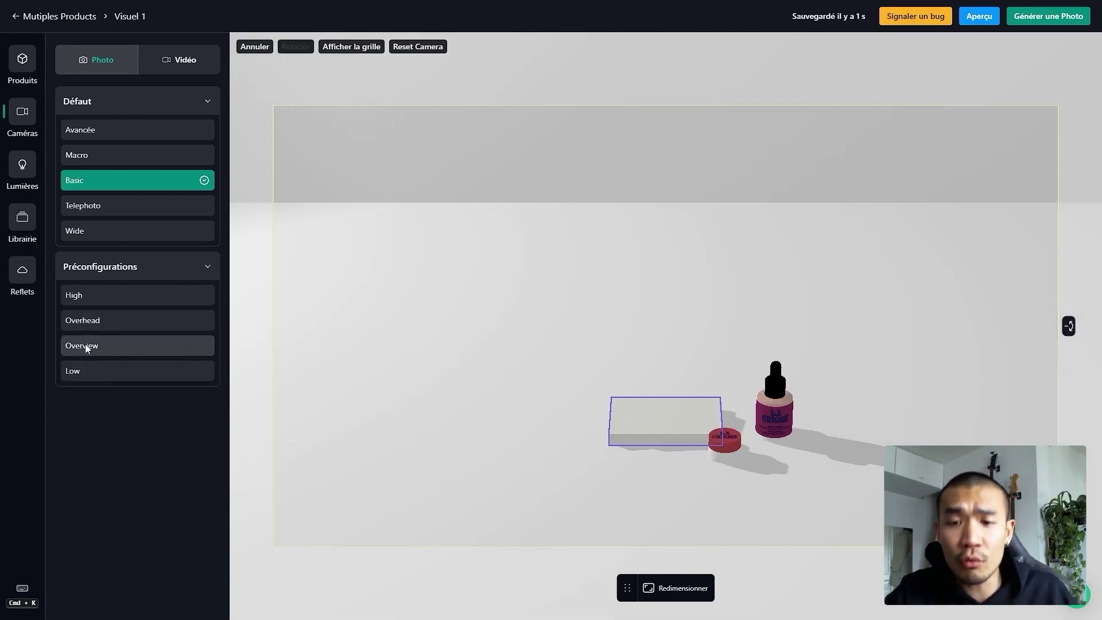
click(86, 348)
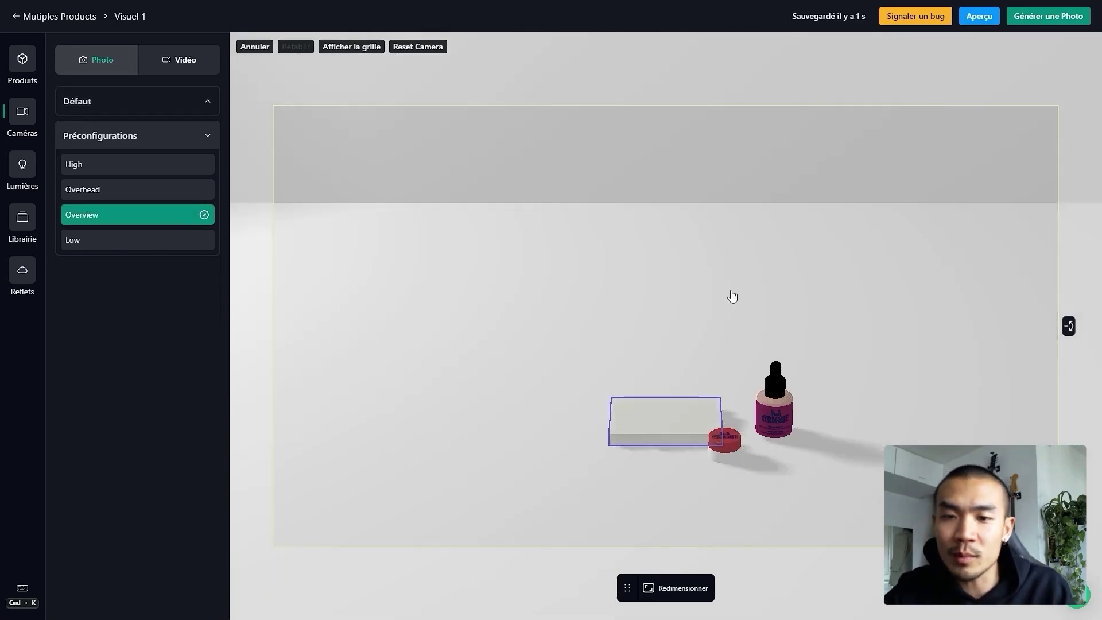
Step: Move the red BAL 01 jar and the serum bottle further back, clear of the board's front corner
click(626, 519)
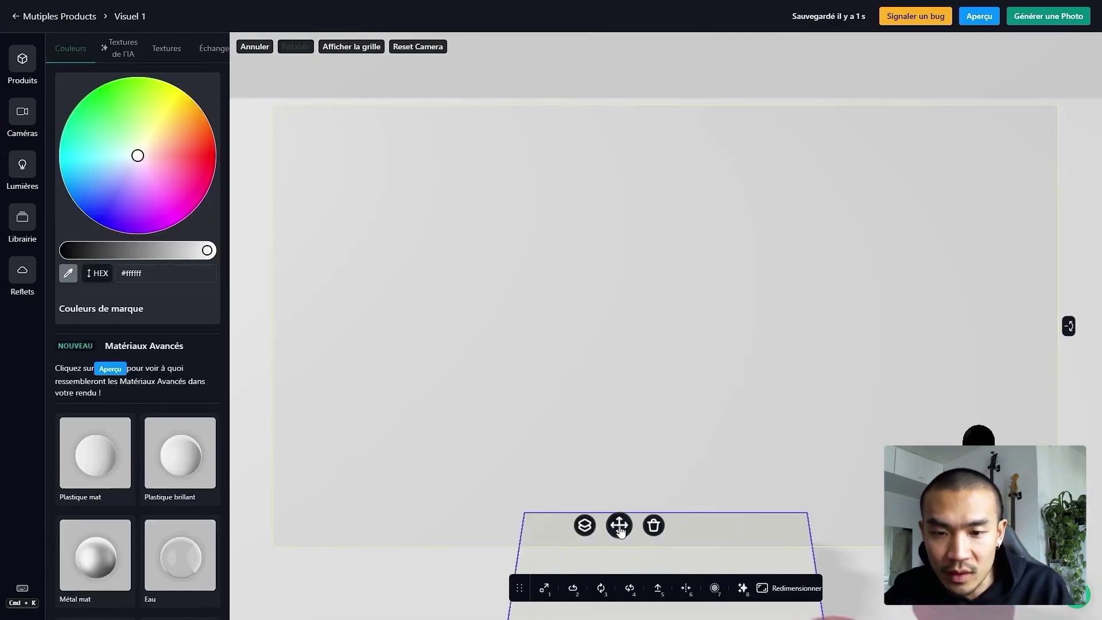
scroll(715, 340, down, 5)
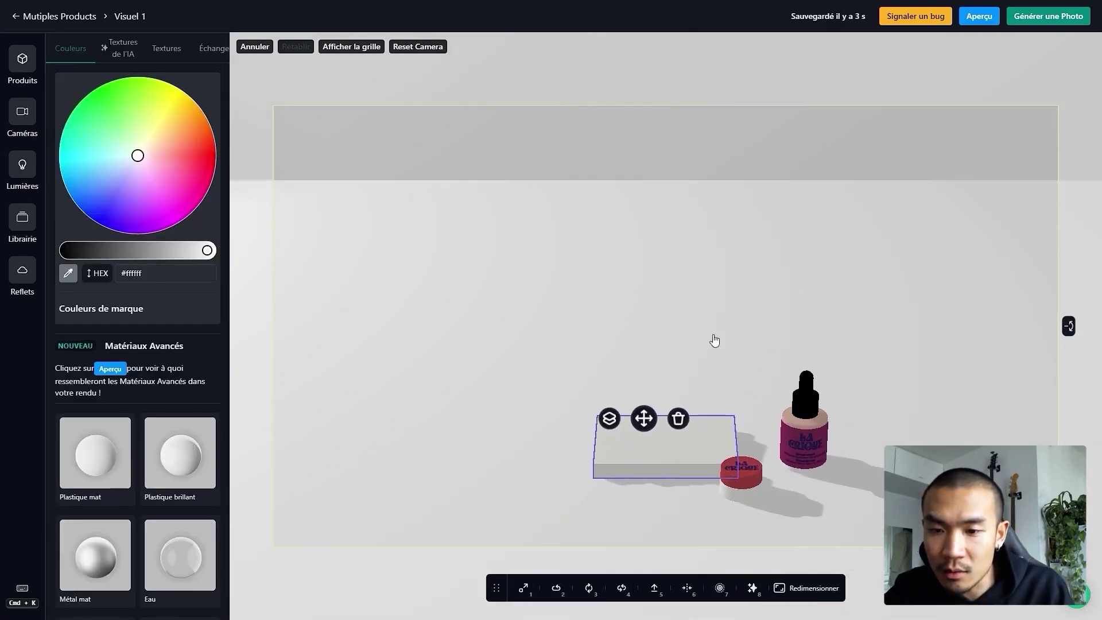
click(728, 439)
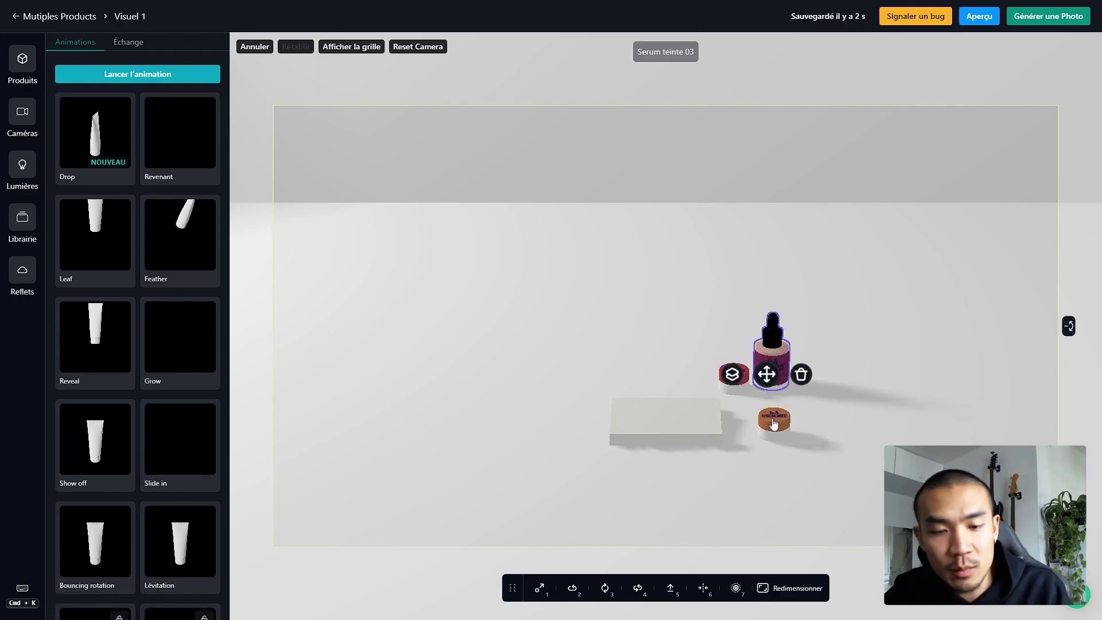
Step: Select the serum bottle, both jars and the board together and move the group further back in the frame
click(776, 346)
click(775, 350)
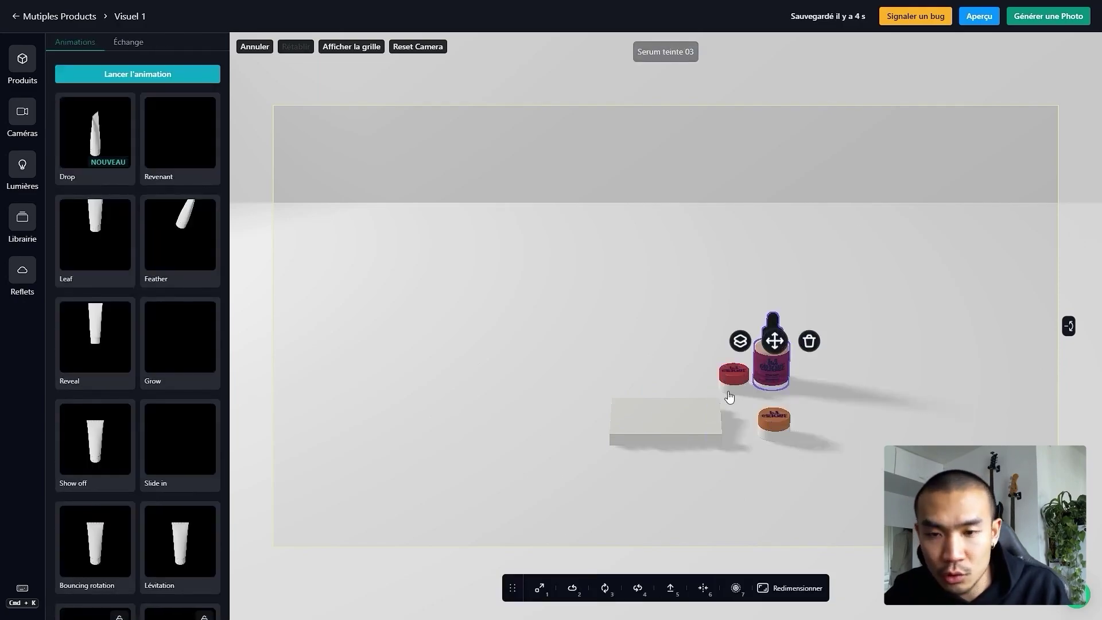
click(736, 383)
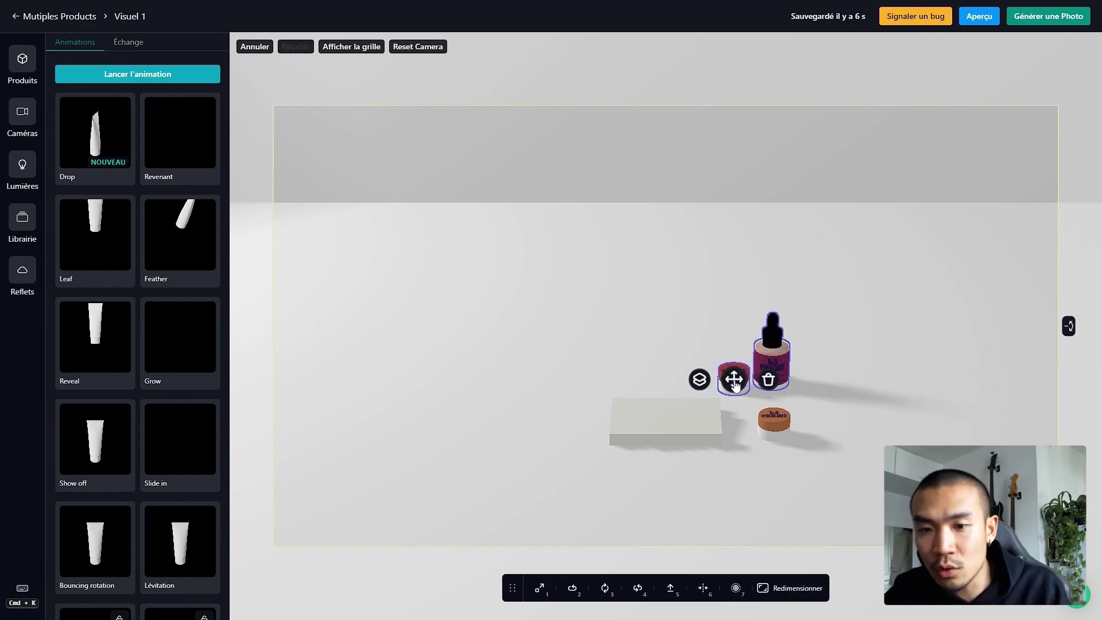
click(765, 420)
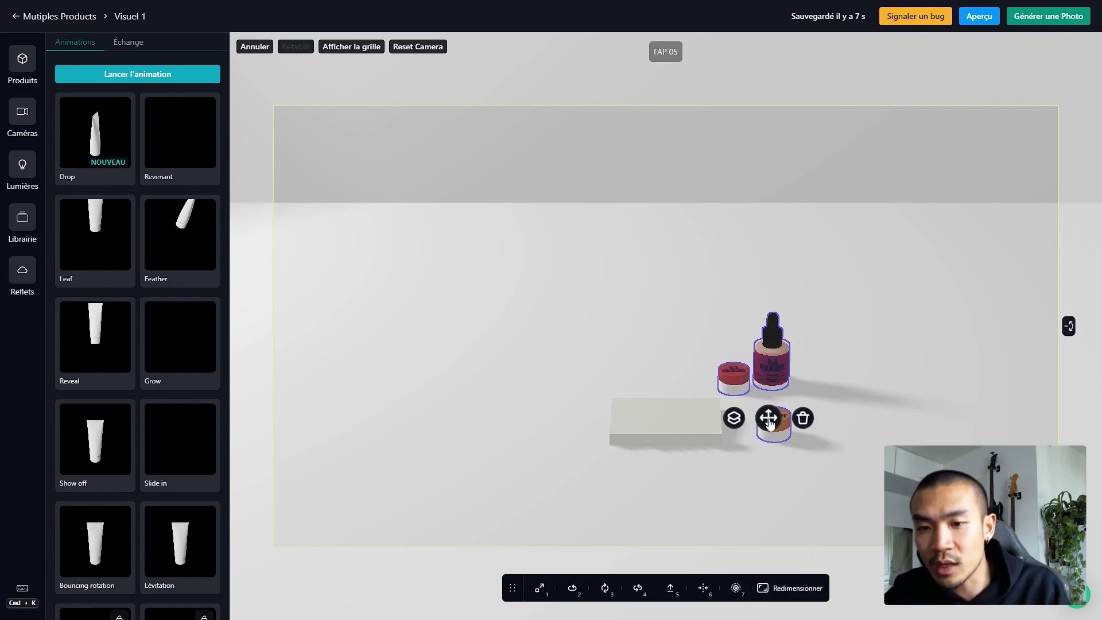
click(667, 418)
scroll(694, 396, up, 3)
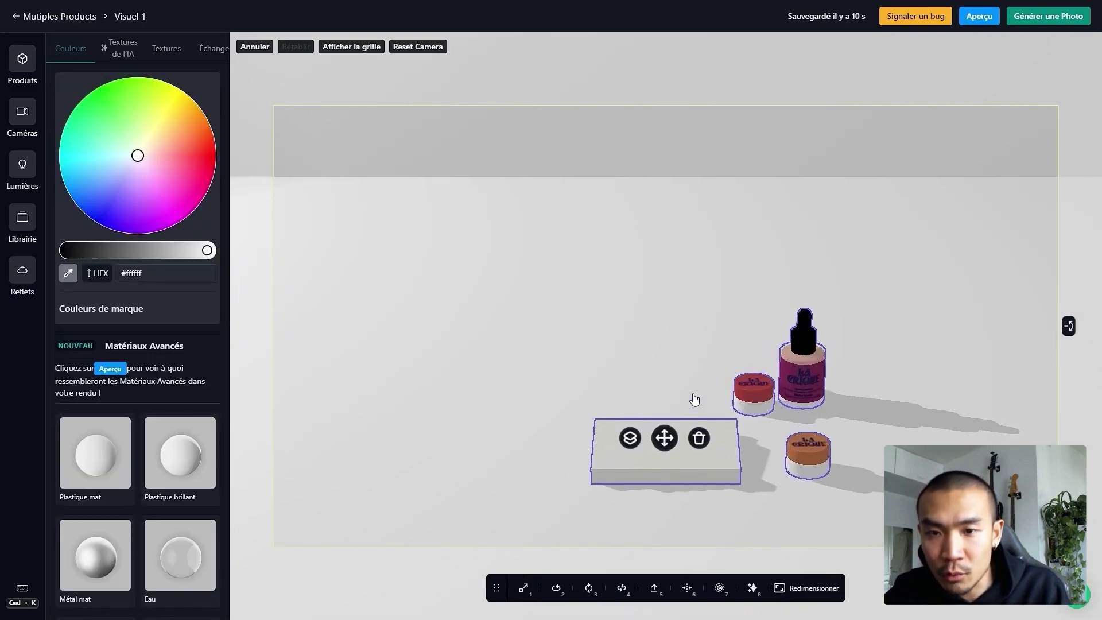
scroll(694, 399, up, 5)
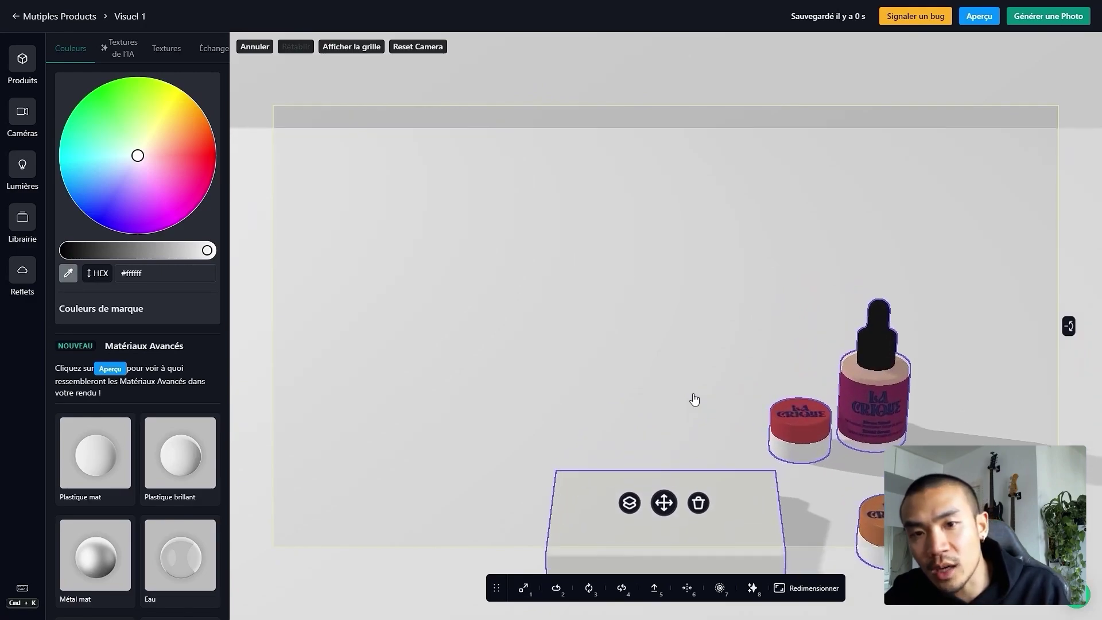
scroll(719, 308, up, 3)
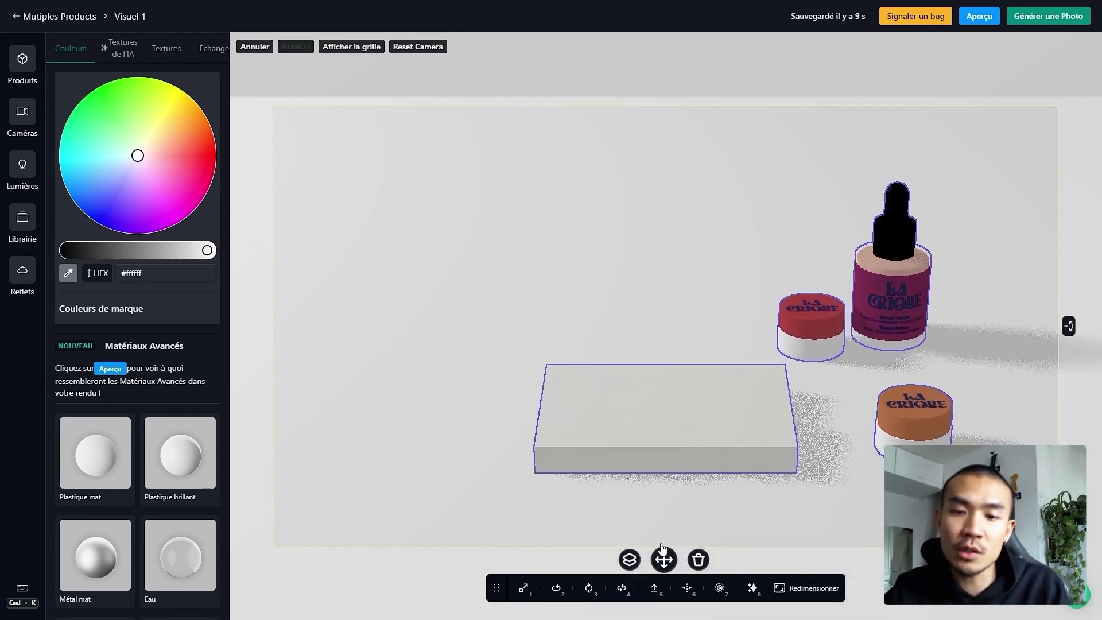
drag(666, 562, 689, 378)
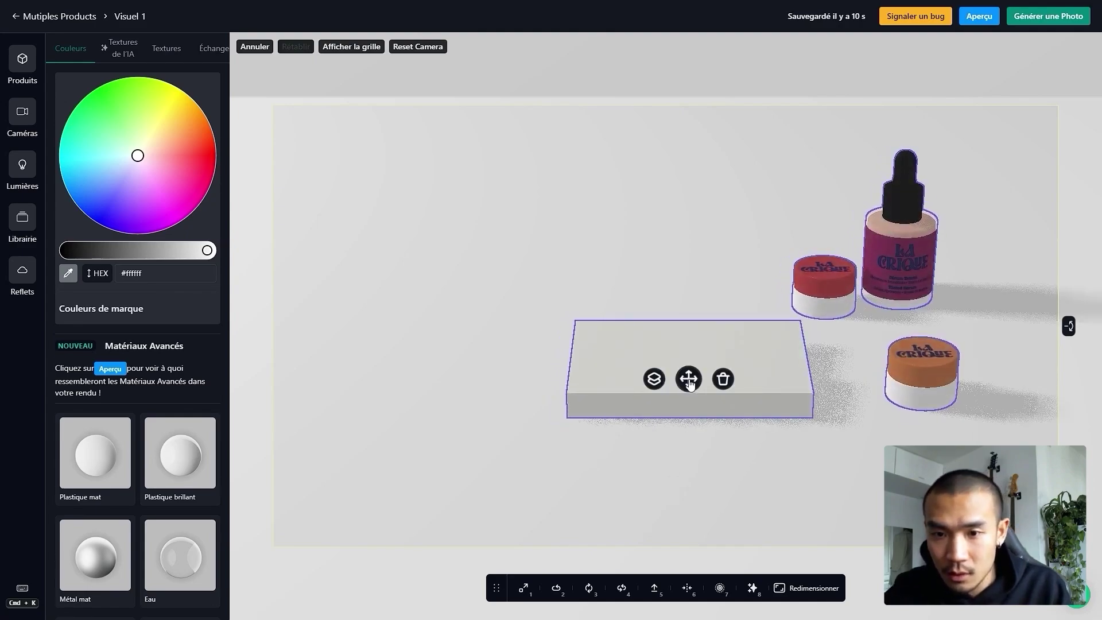
Step: Select only the thick board and centre it horizontally in the frame
click(741, 494)
click(692, 329)
click(688, 588)
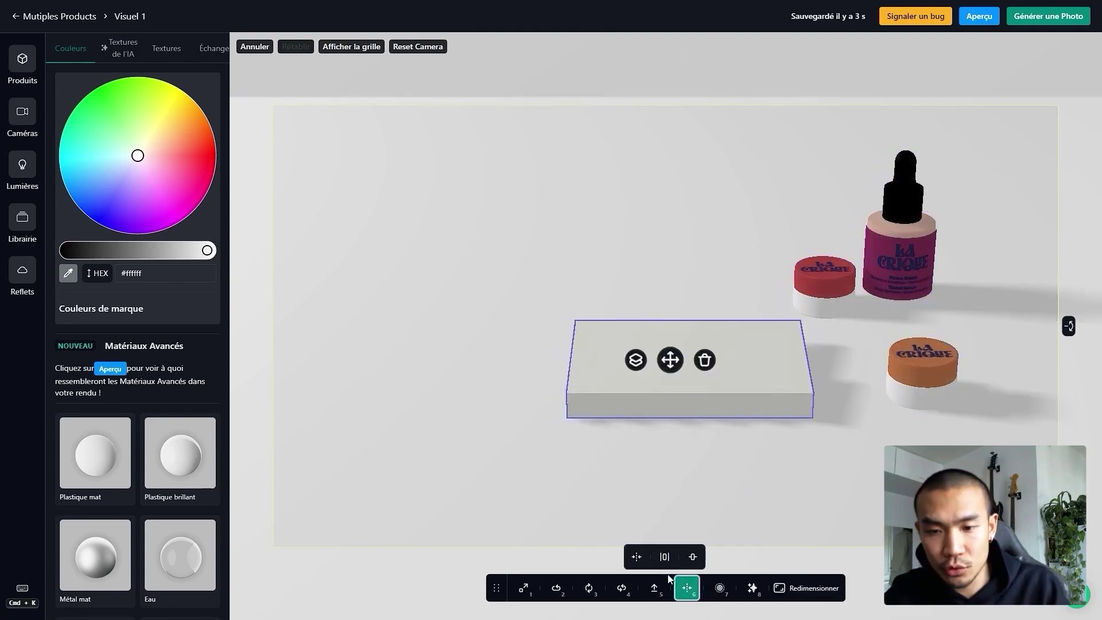
click(635, 559)
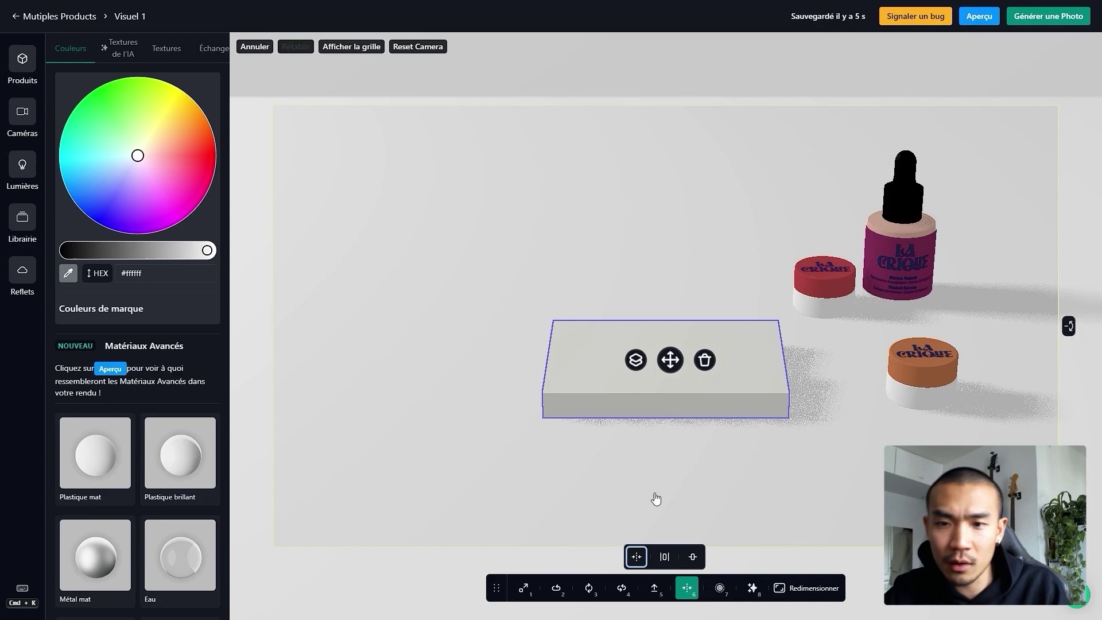
Step: Enlarge the thick board to a scale of 1.6
click(657, 459)
click(657, 399)
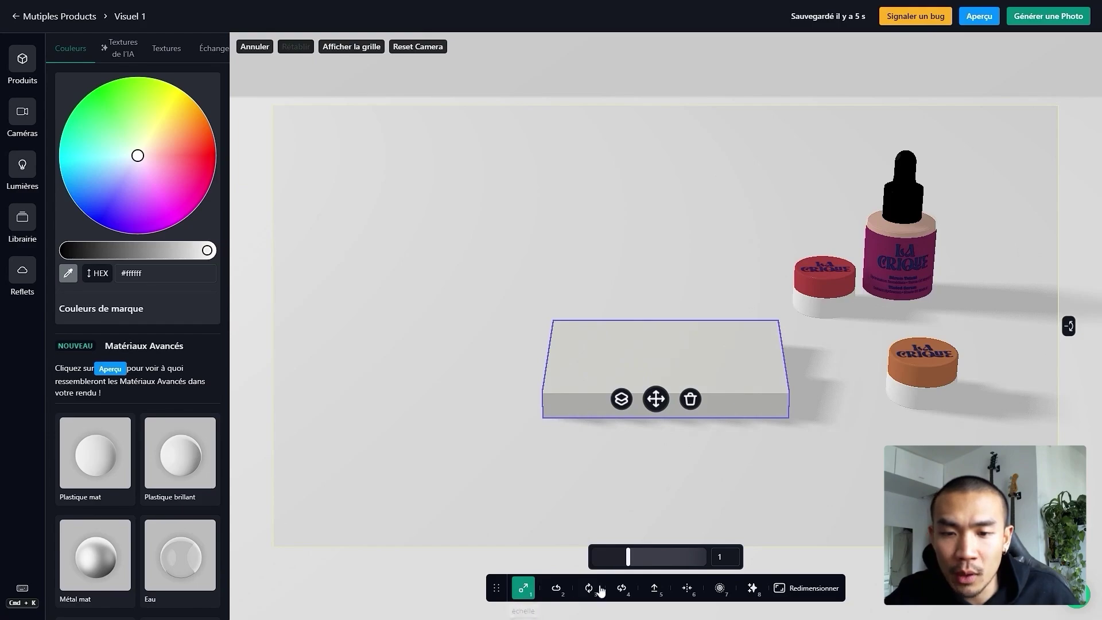
drag(629, 557, 652, 569)
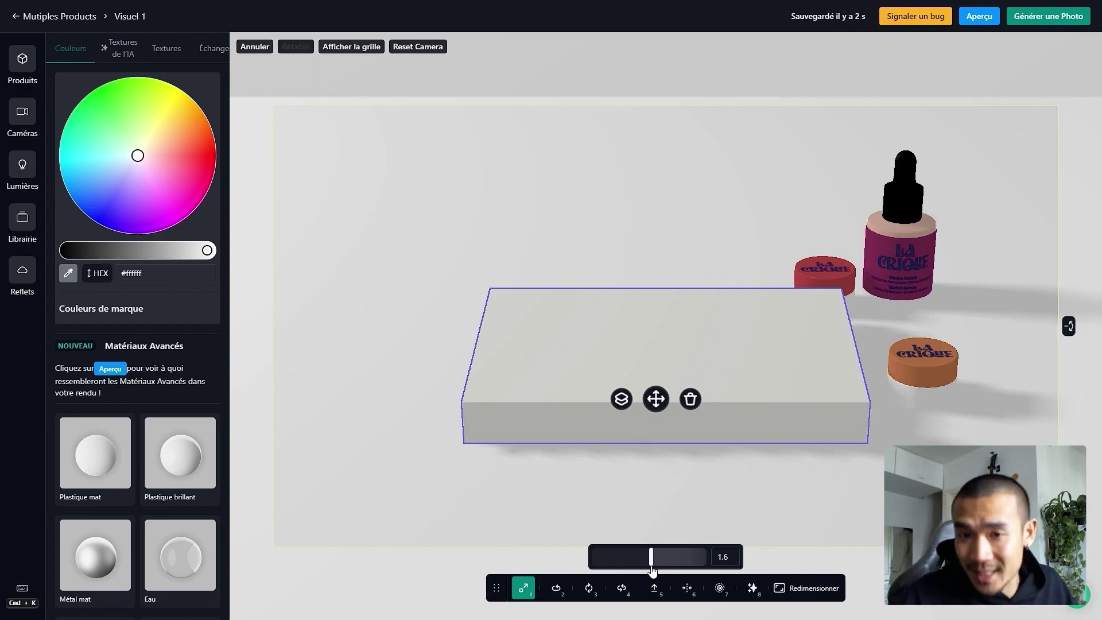
Step: Change the image format to the saved SQUARE ratio, 2048 x 2048
click(809, 591)
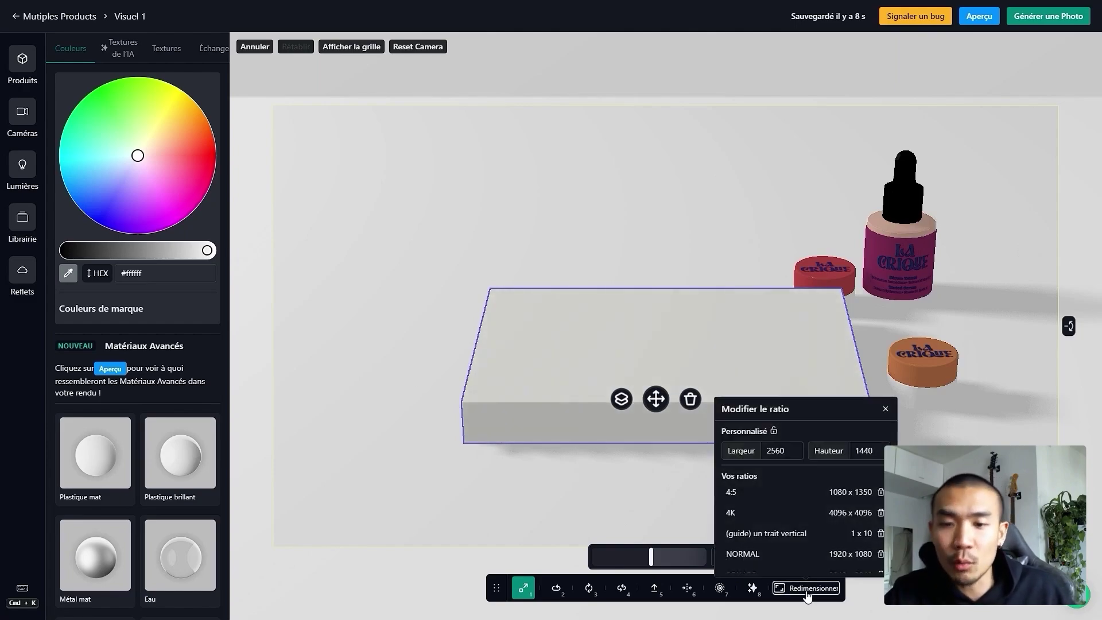
scroll(758, 520, down, 3)
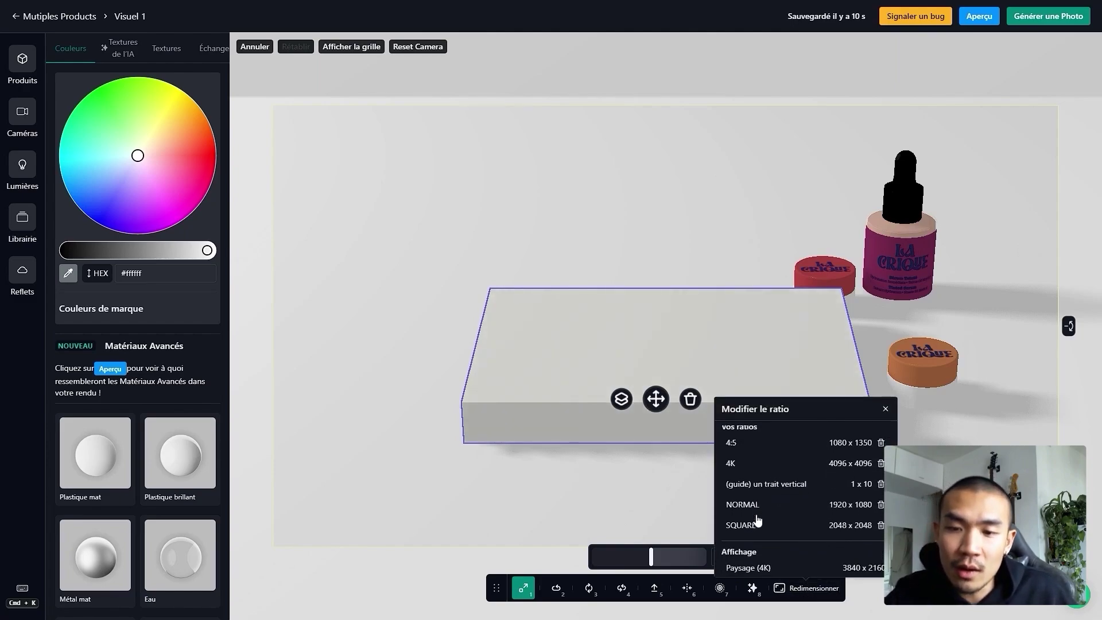
scroll(758, 520, down, 1)
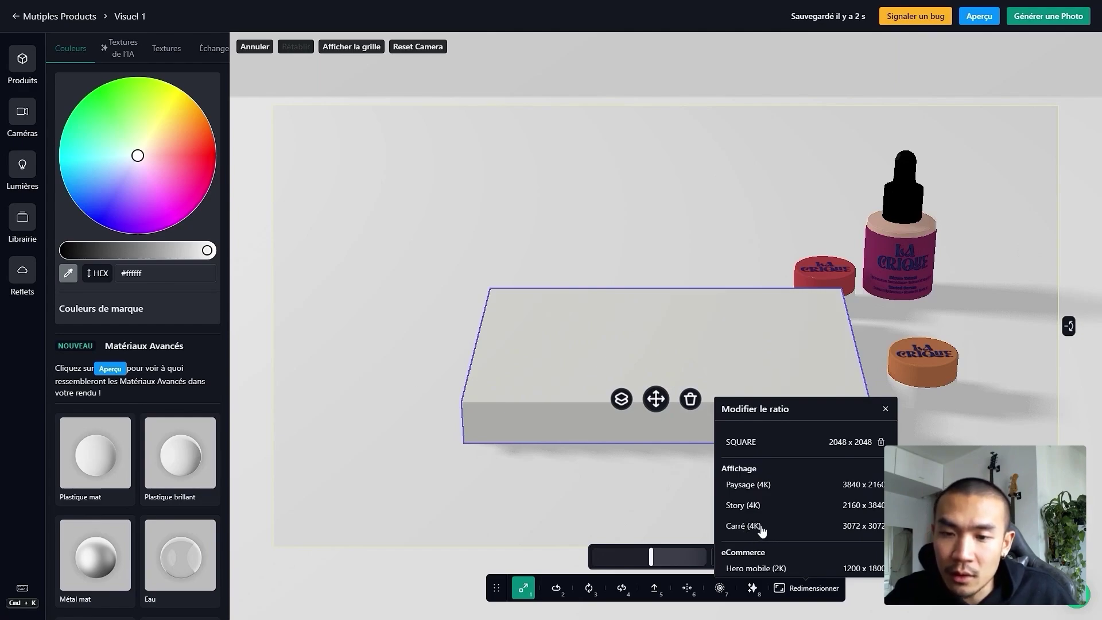
scroll(762, 529, down, 4)
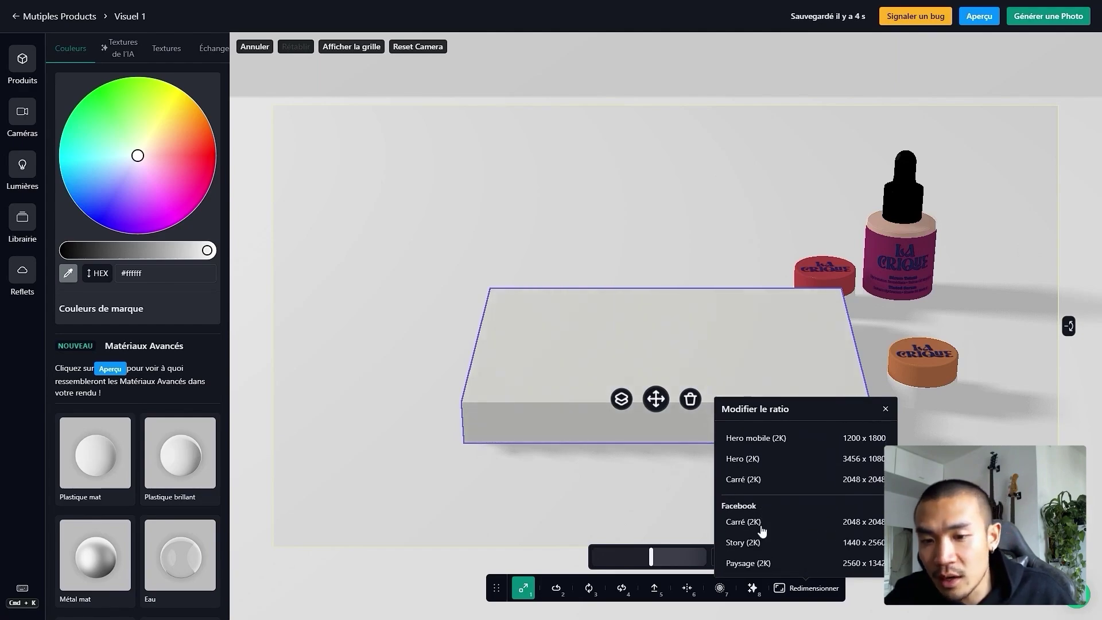
scroll(762, 530, up, 6)
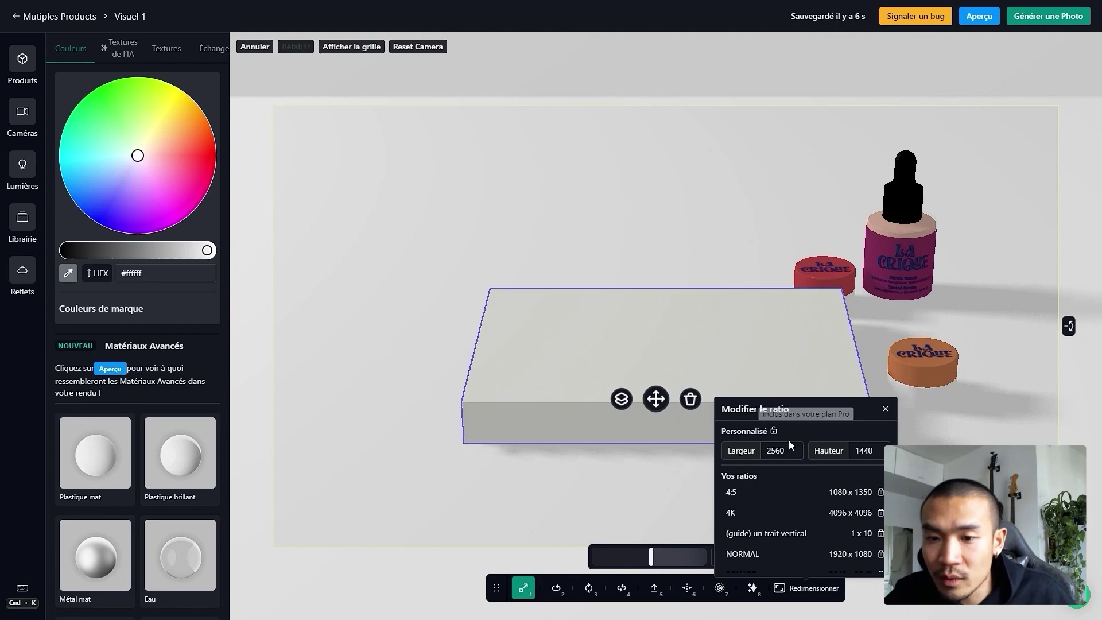
click(744, 449)
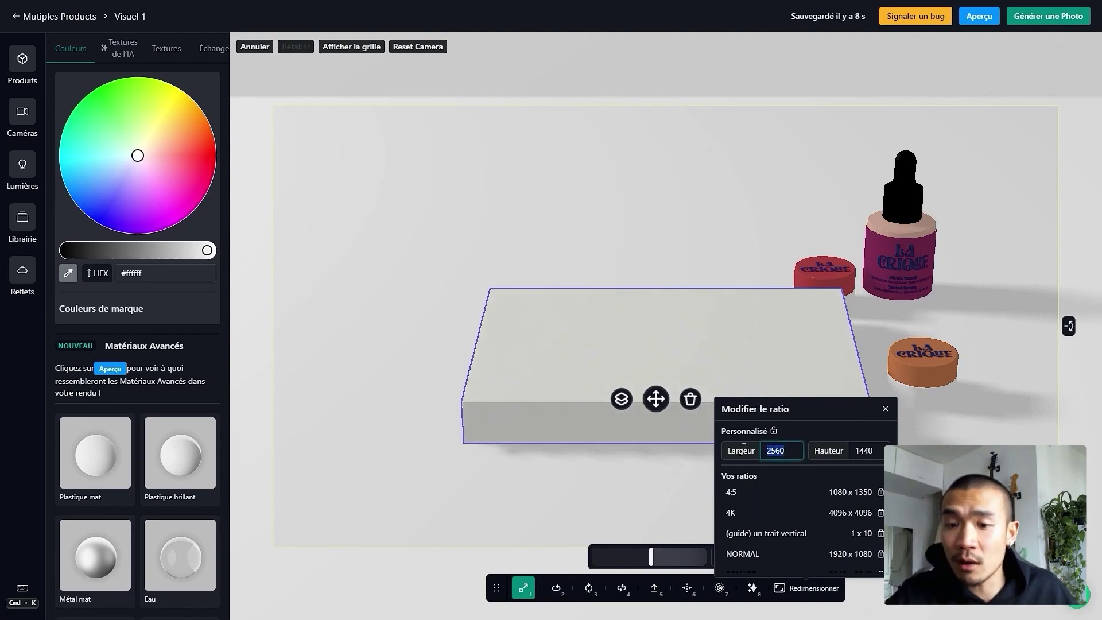
scroll(744, 490, down, 2)
click(738, 515)
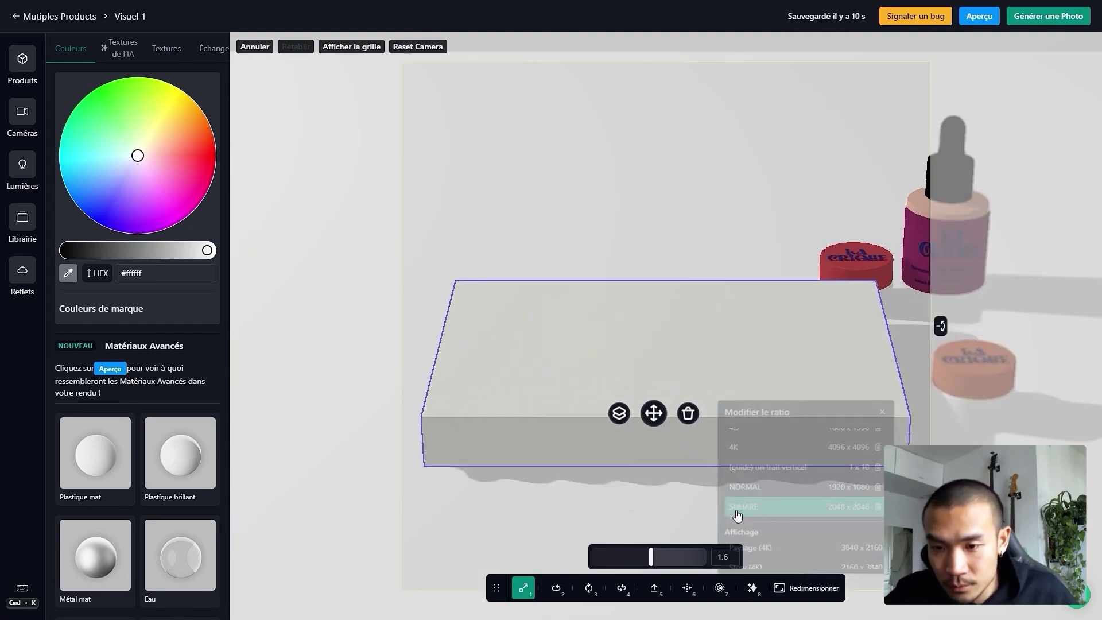
Step: Move the thick board forward in the frame and enlarge it to a scale of 1.82
click(681, 468)
click(680, 466)
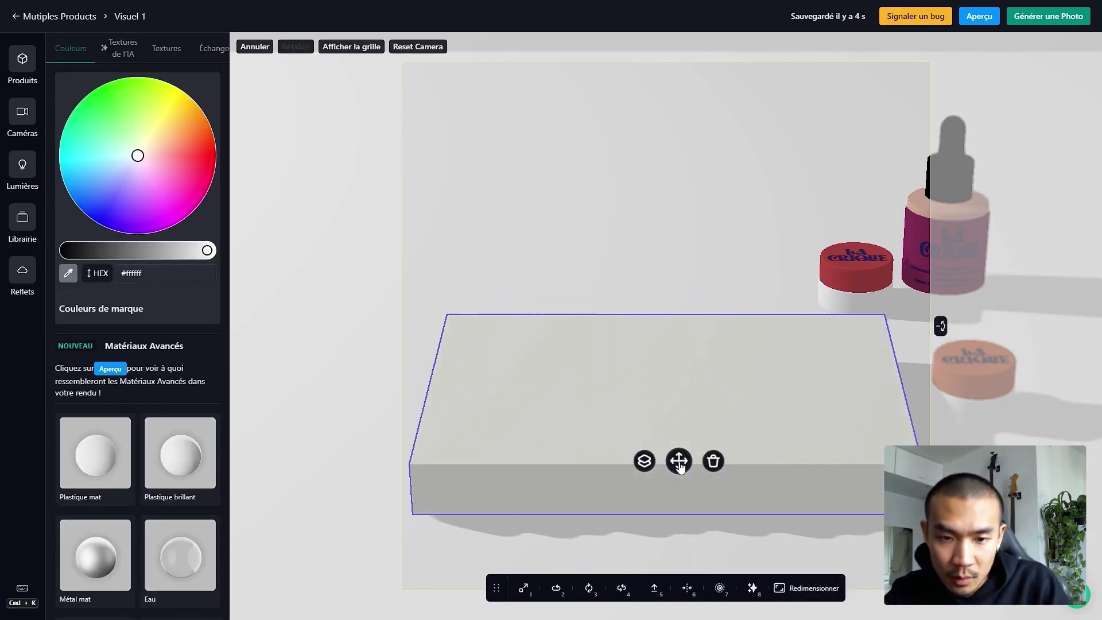
key(1)
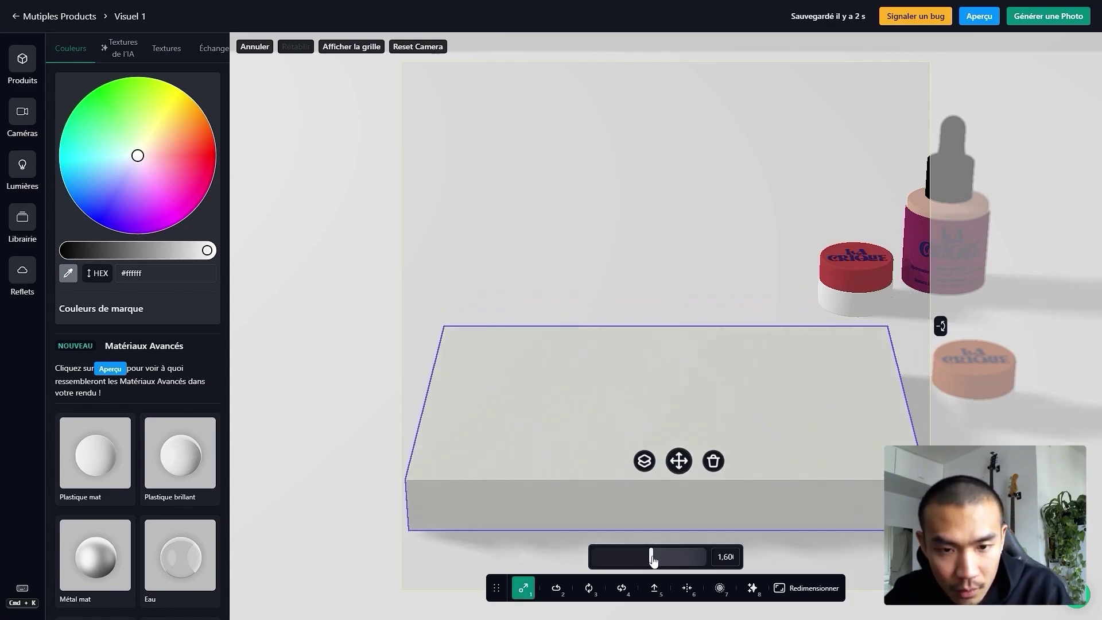
drag(653, 560, 660, 557)
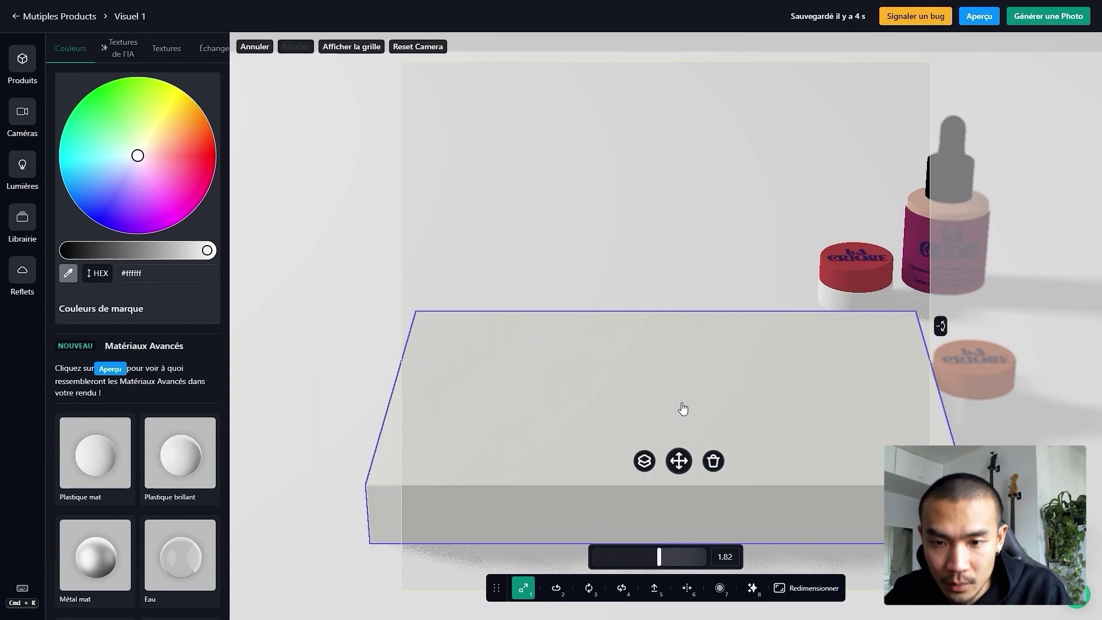
click(654, 387)
click(655, 387)
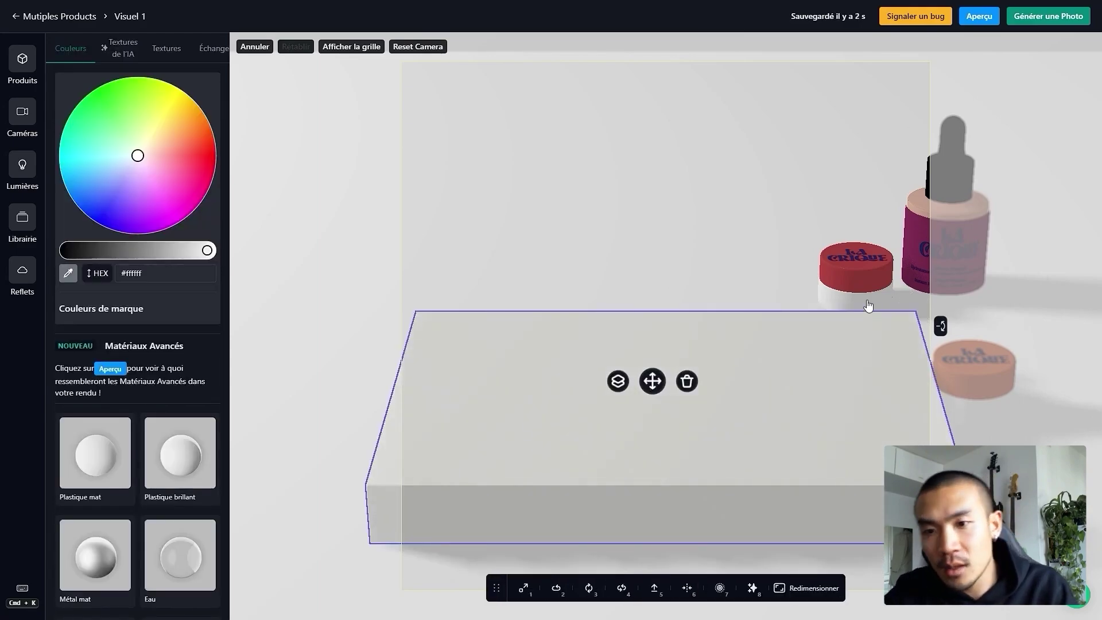
Step: Move the red BAL 01 jar outside the frame beside the bottle, and duplicate the thick board with the copy placed behind it
click(868, 306)
drag(868, 303, 1009, 323)
click(780, 367)
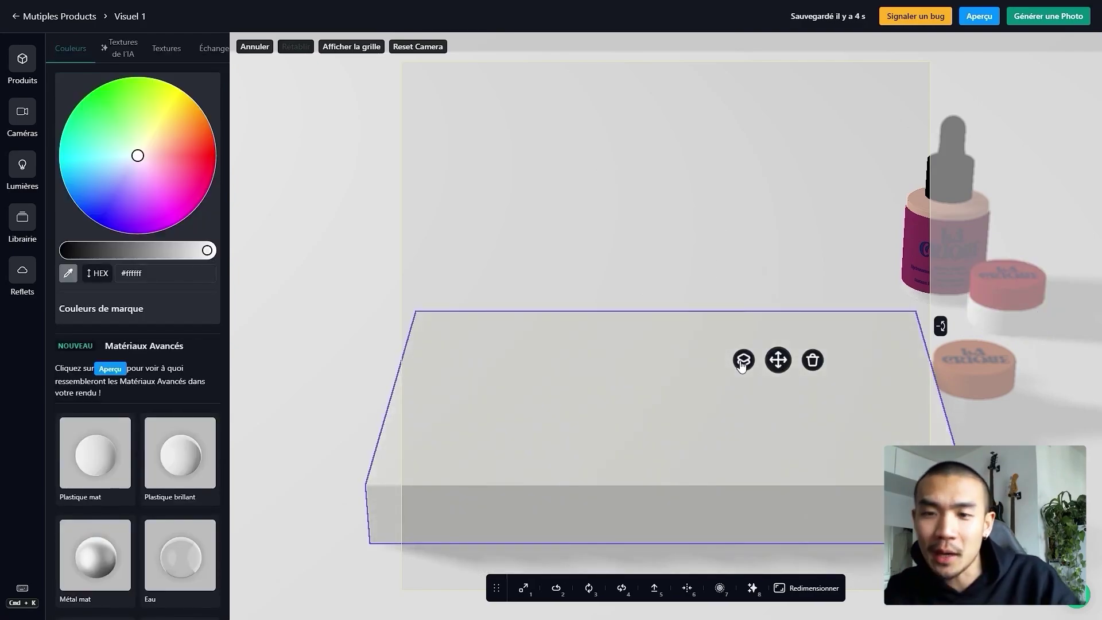
click(687, 353)
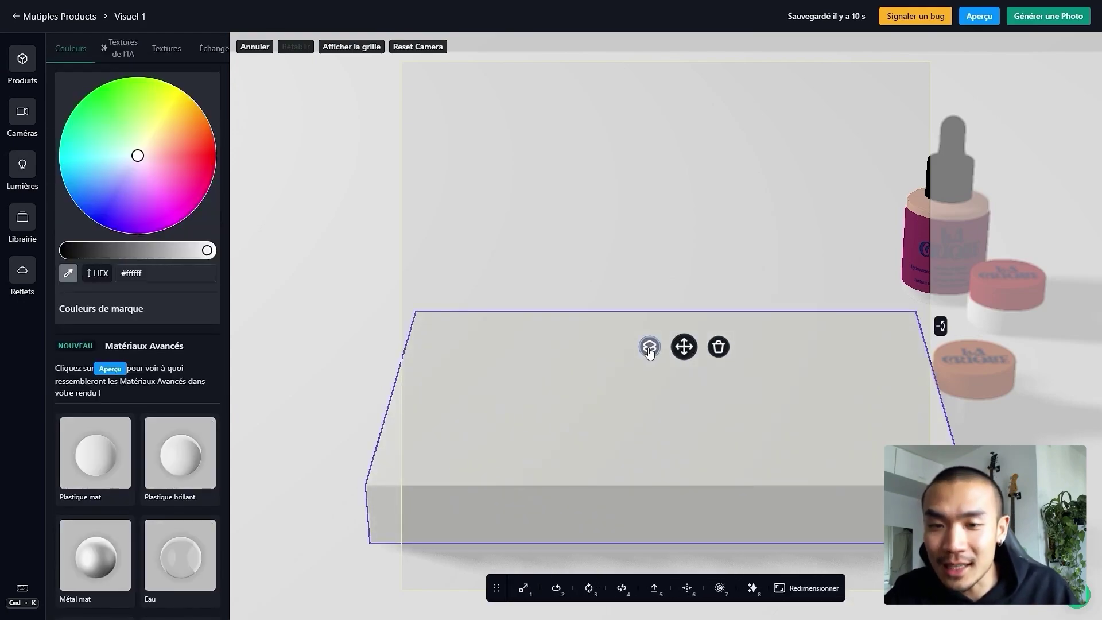
drag(649, 351, 652, 182)
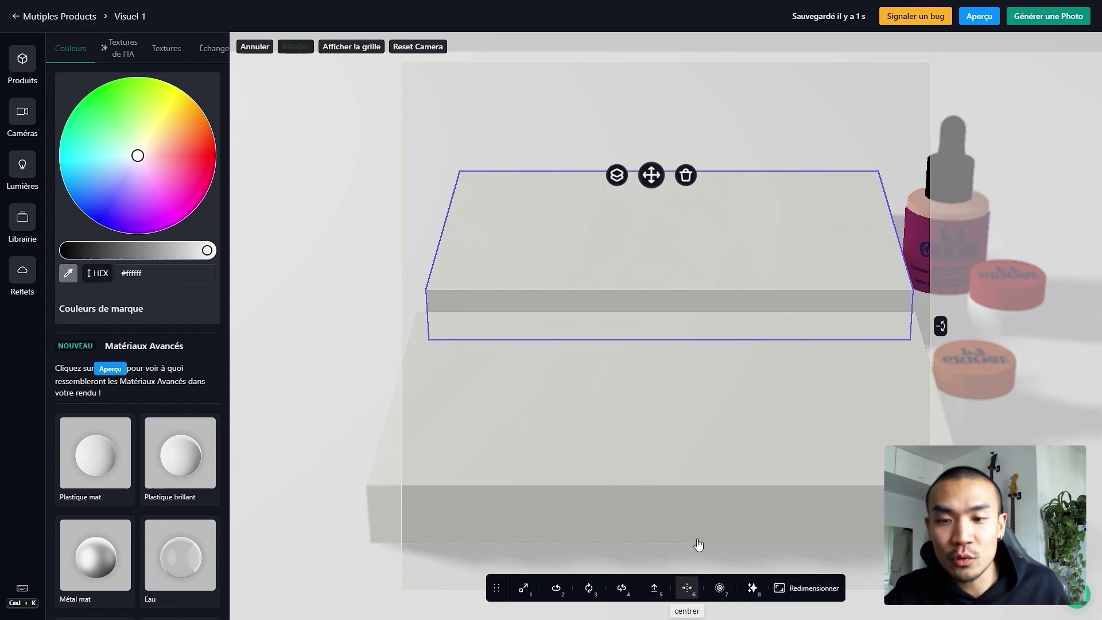
Step: Centre the duplicated rear board horizontally in the frame
click(686, 590)
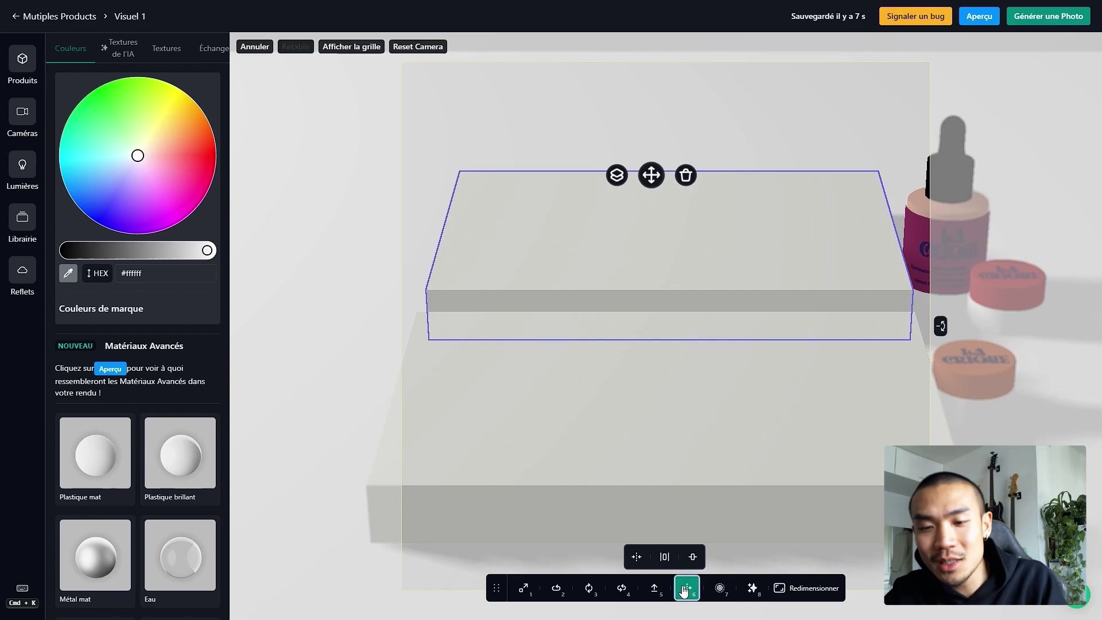
click(634, 558)
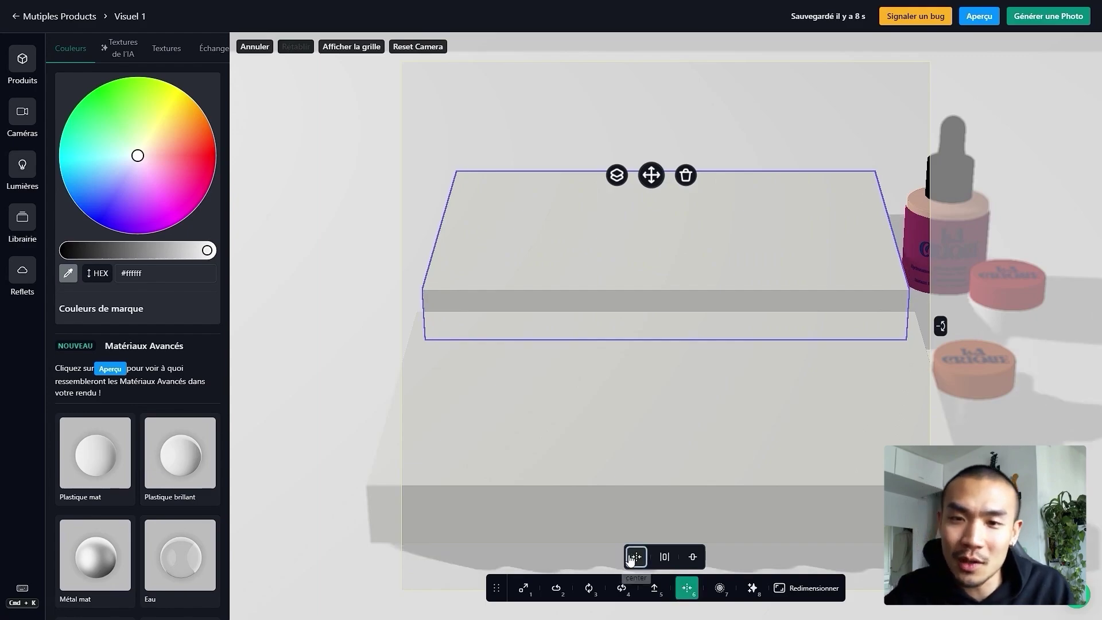
click(591, 96)
click(546, 269)
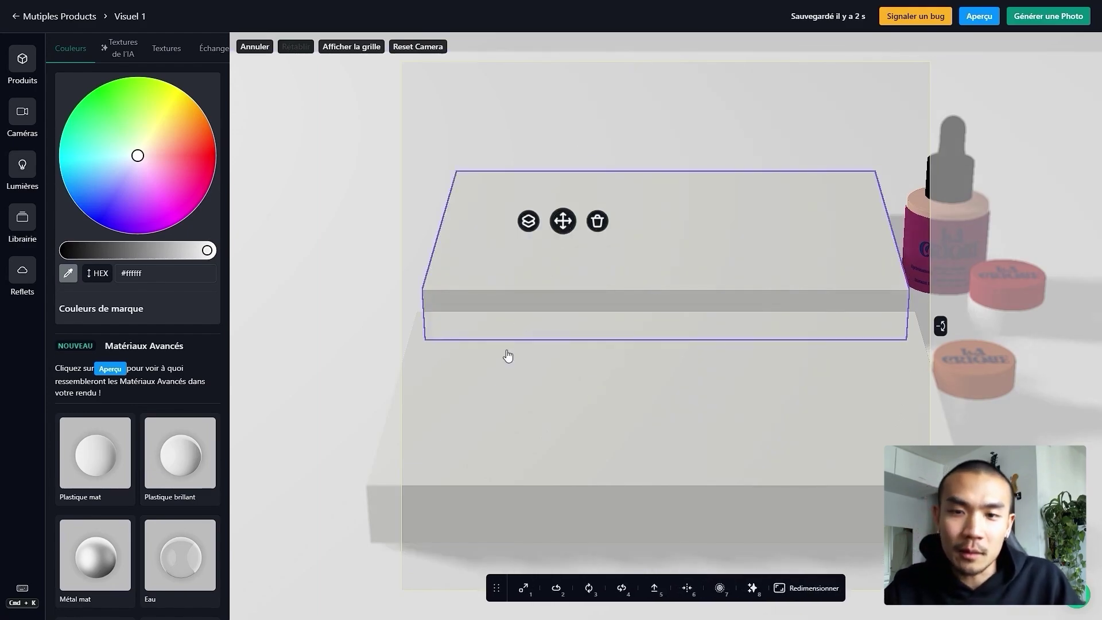
Step: Compare the two-board layout with the finished reference image on the other desktop, return to the scene and deselect the rear board
key(ctrl+super+Left)
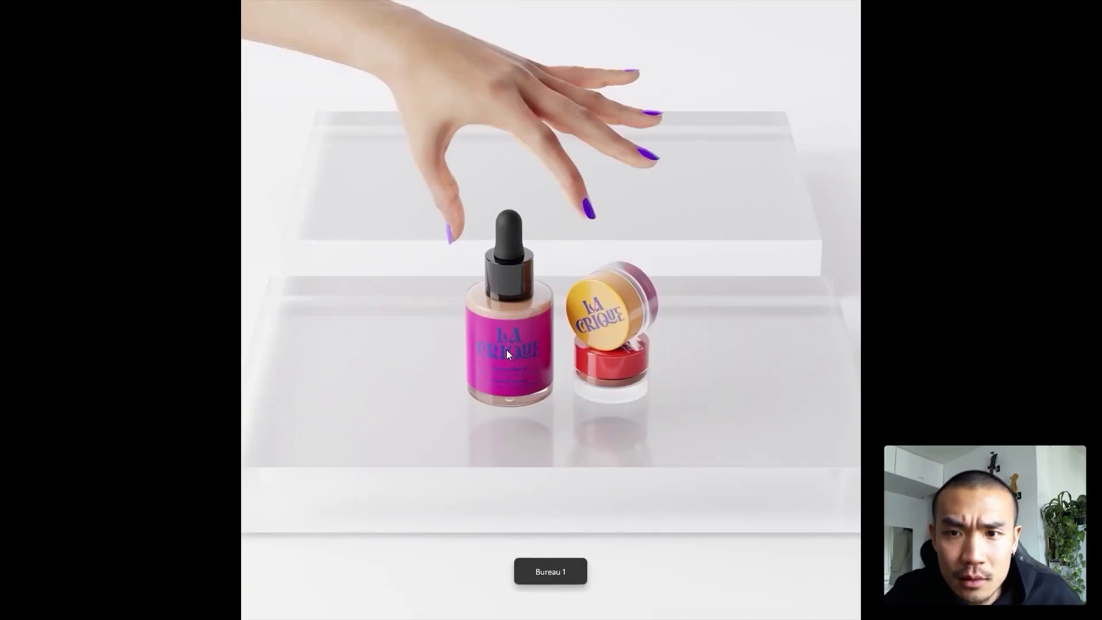
key(ctrl+super+Right)
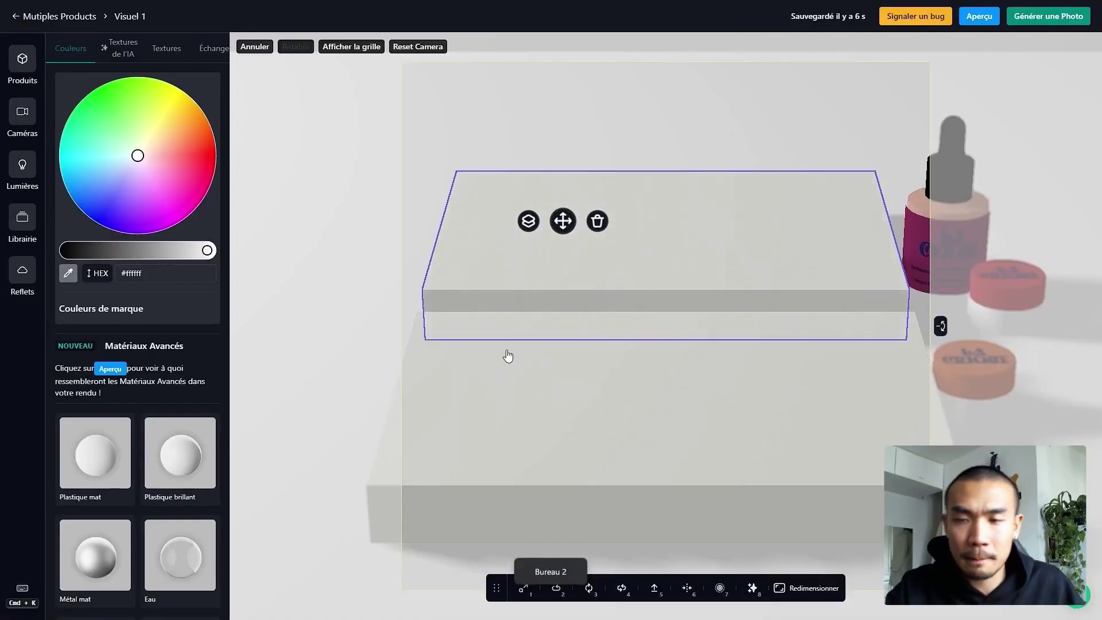
click(758, 138)
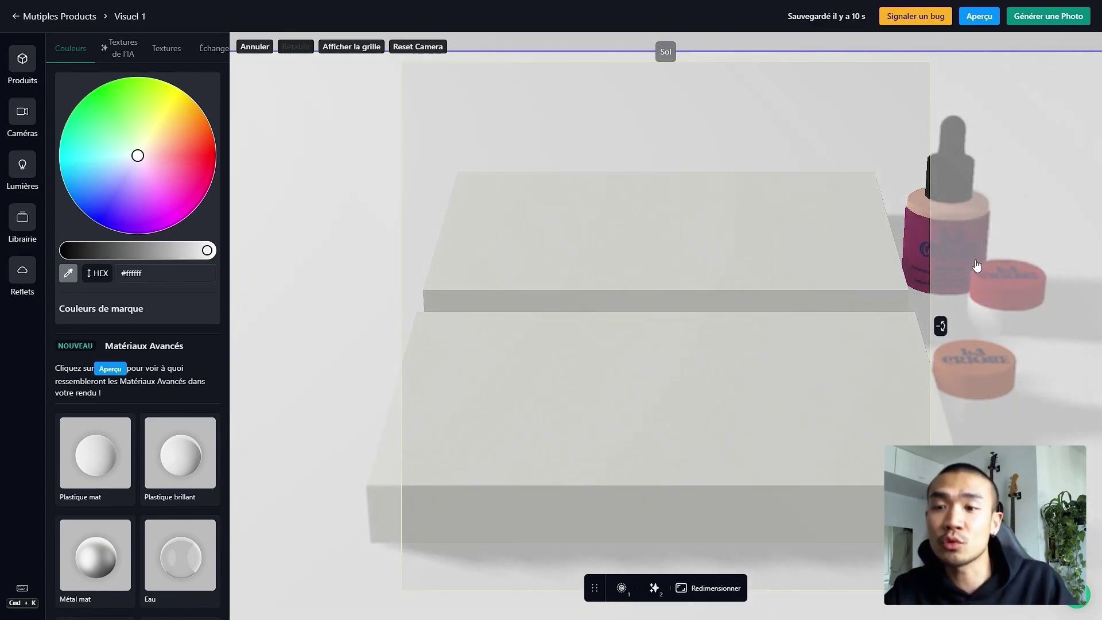
Step: Place the serum bottle on the left of the front board, with the red BAL 01 and orange FAP 05 jars to its right
click(958, 256)
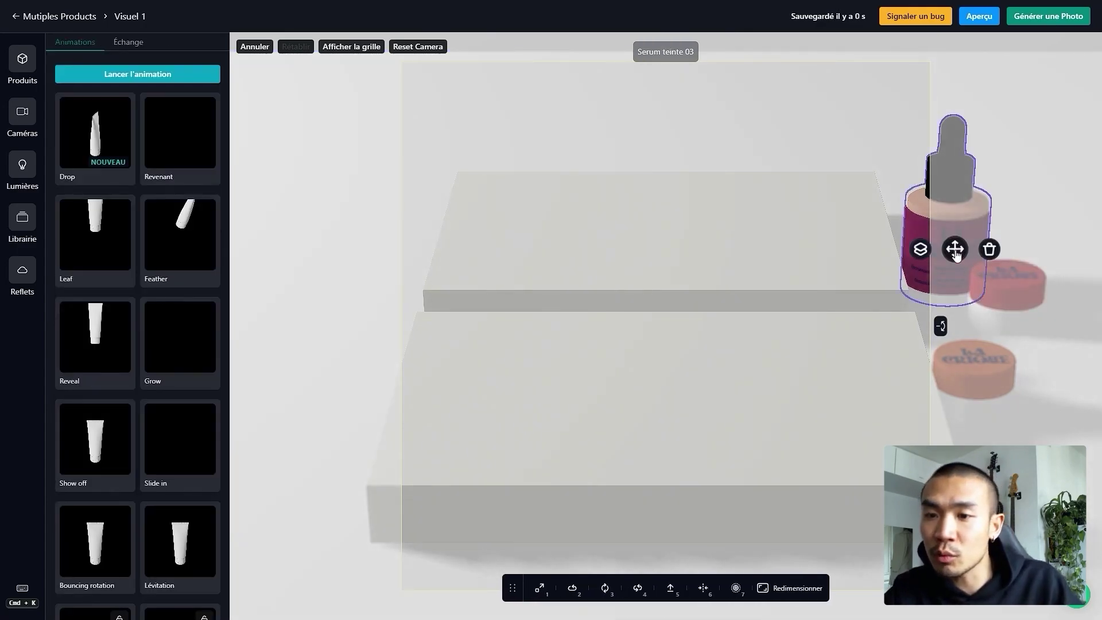
drag(956, 255, 566, 402)
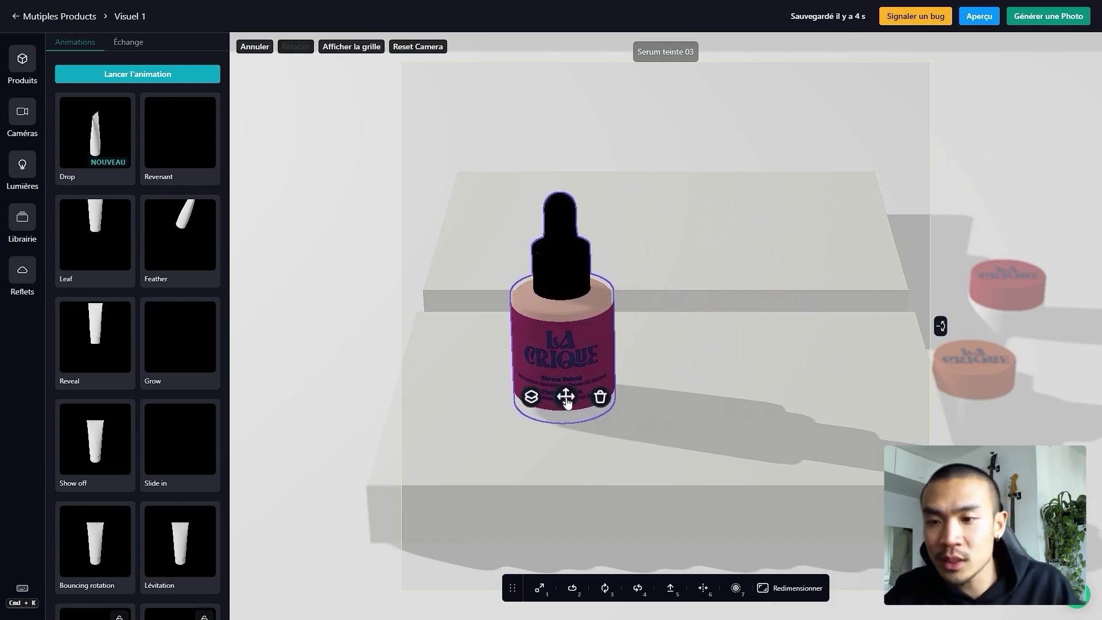
click(1031, 307)
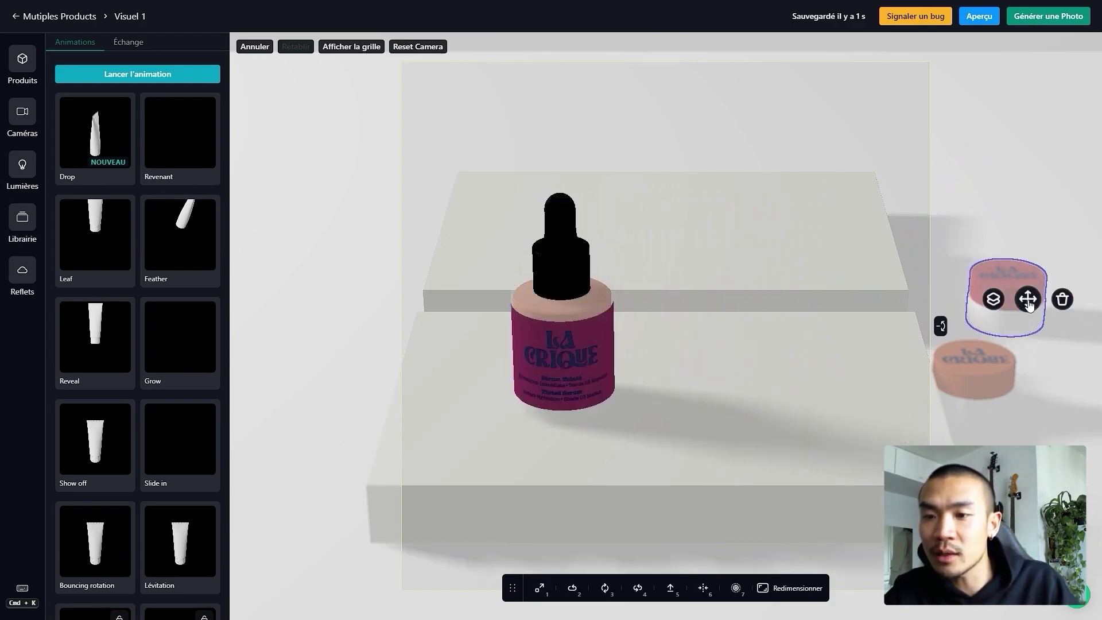
drag(1028, 302, 747, 361)
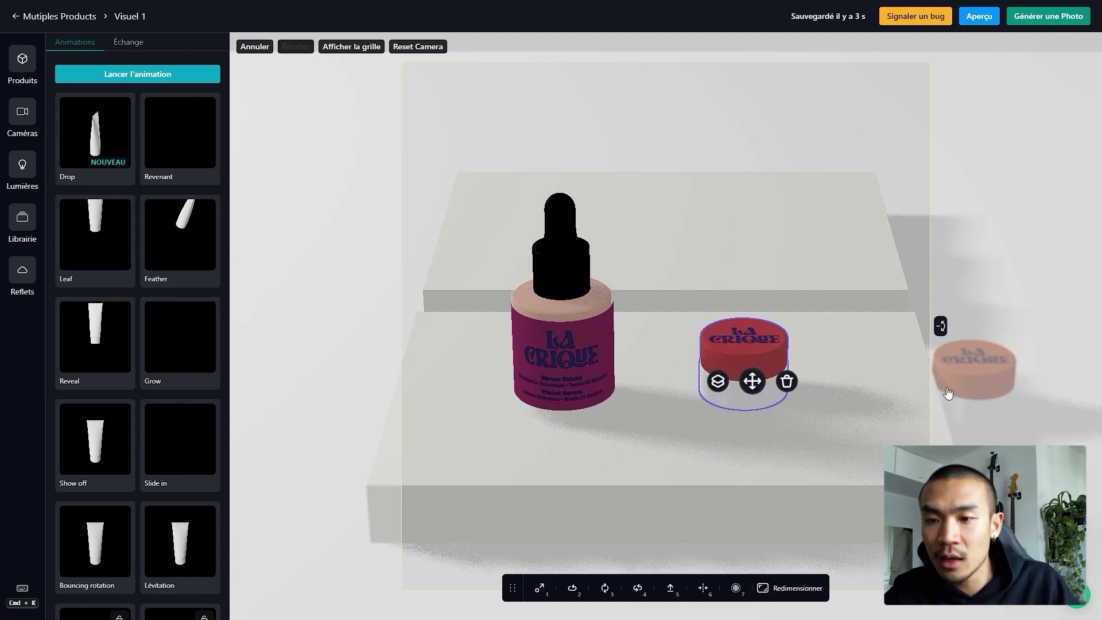
click(970, 389)
drag(970, 391, 807, 426)
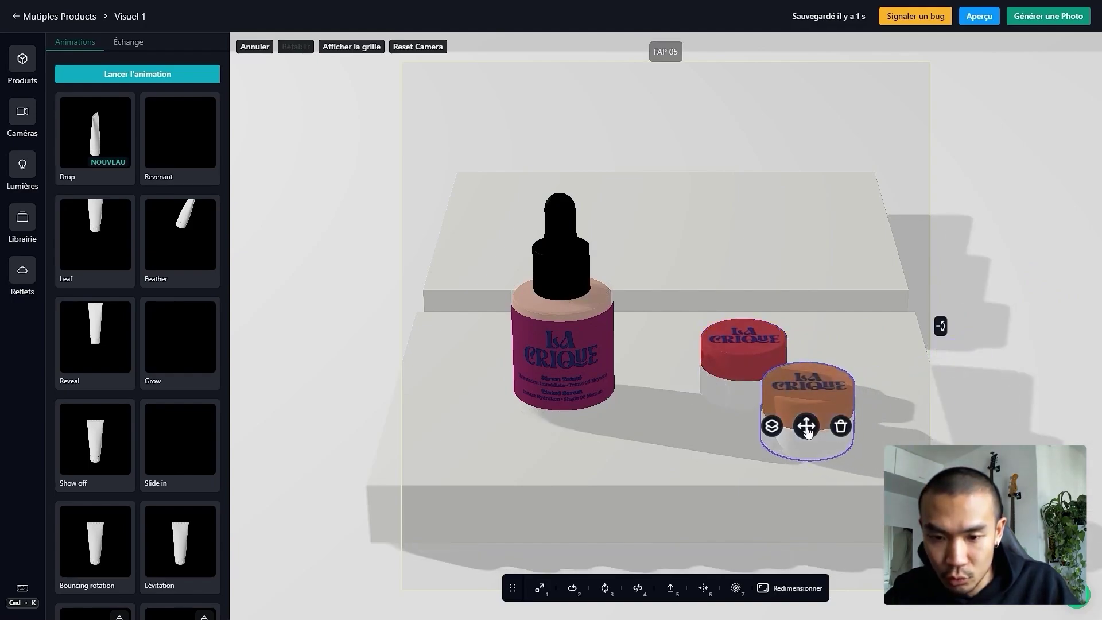
click(670, 592)
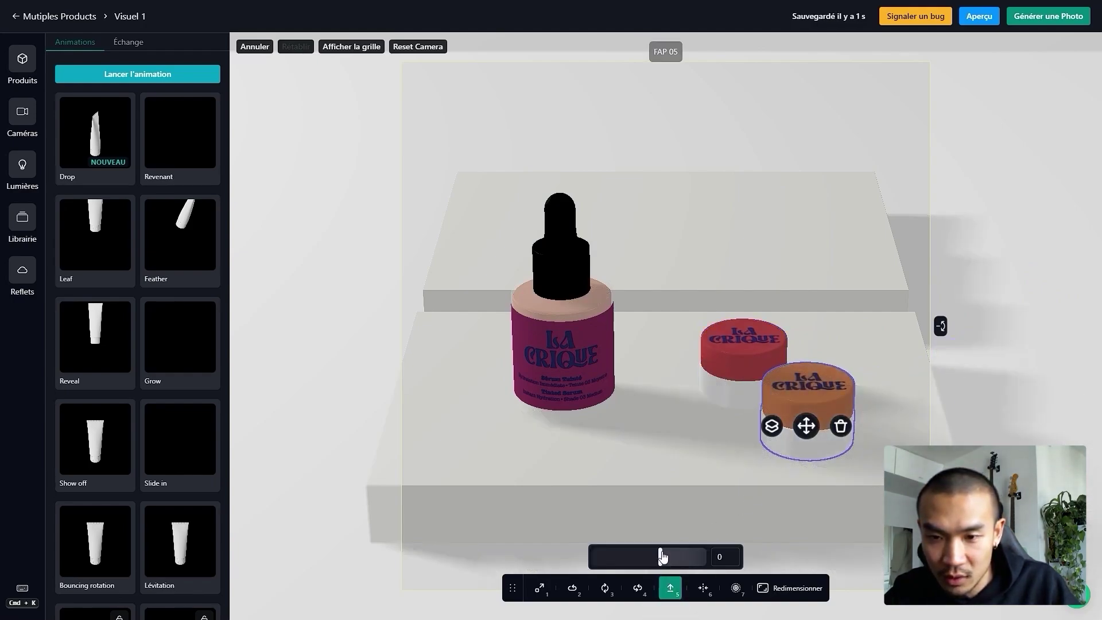
drag(661, 556, 668, 555)
click(809, 297)
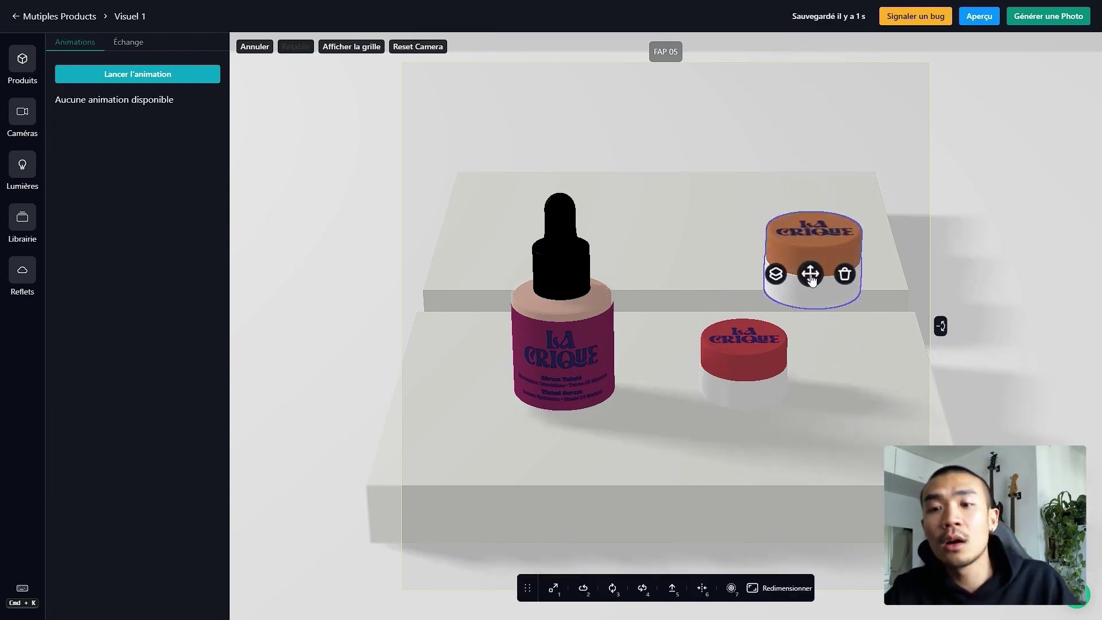
drag(813, 282, 824, 442)
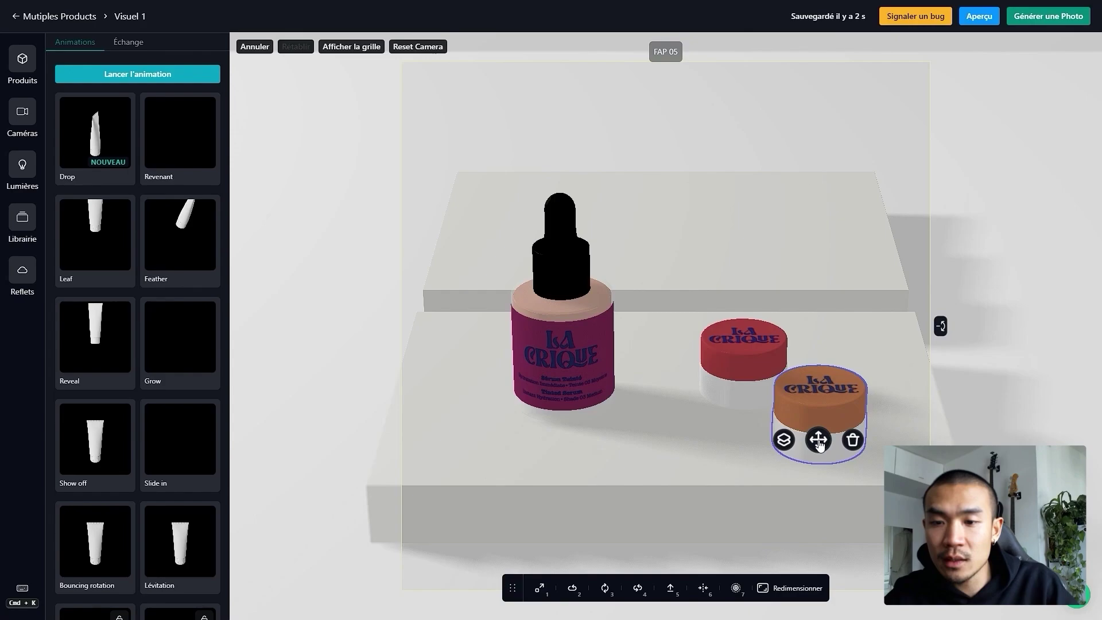
Step: Stack the orange FAP 05 jar on the red jar and tip it fully onto its side in -45° increments
drag(842, 439, 749, 343)
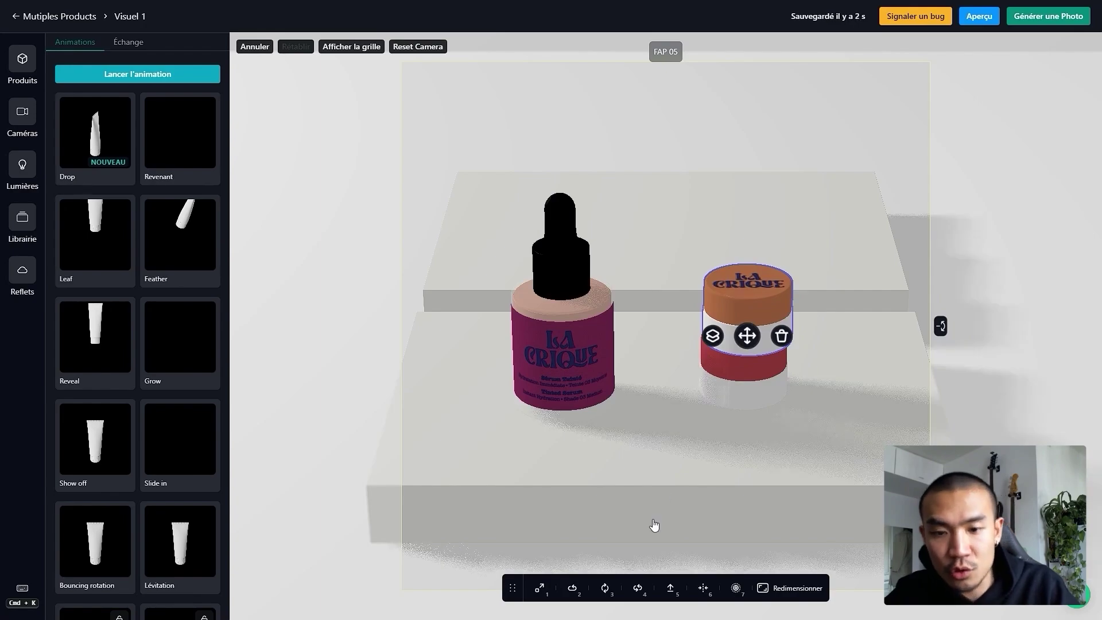
click(606, 589)
click(571, 556)
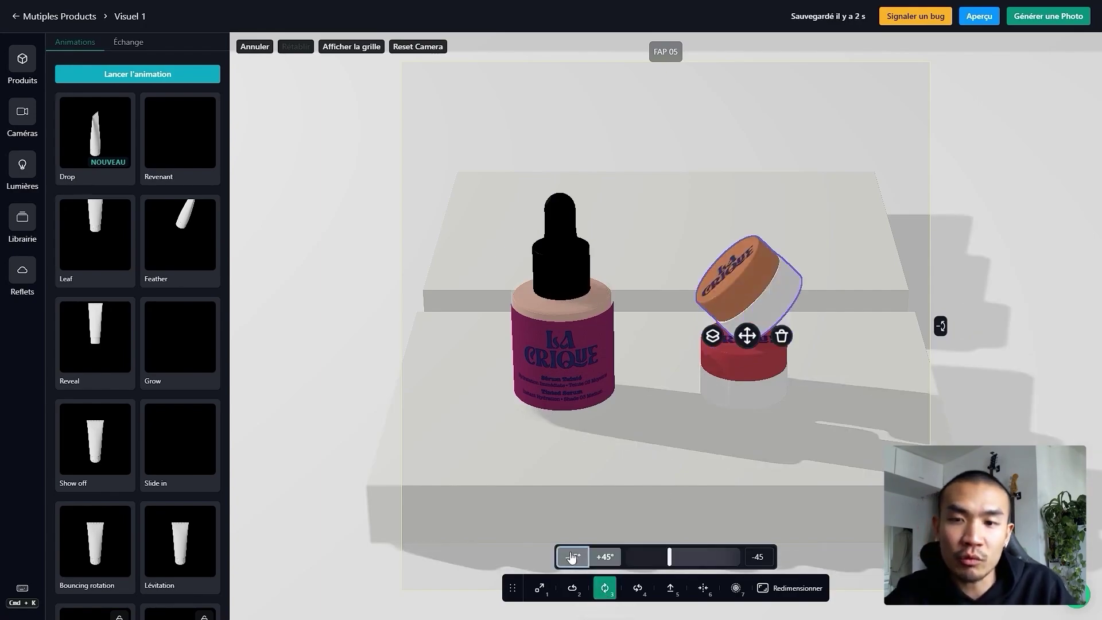
Step: Turn the tipped orange jar's lid forward by 66.6°, spin its label by -64° and nudge the jar into place on the red jar
click(637, 592)
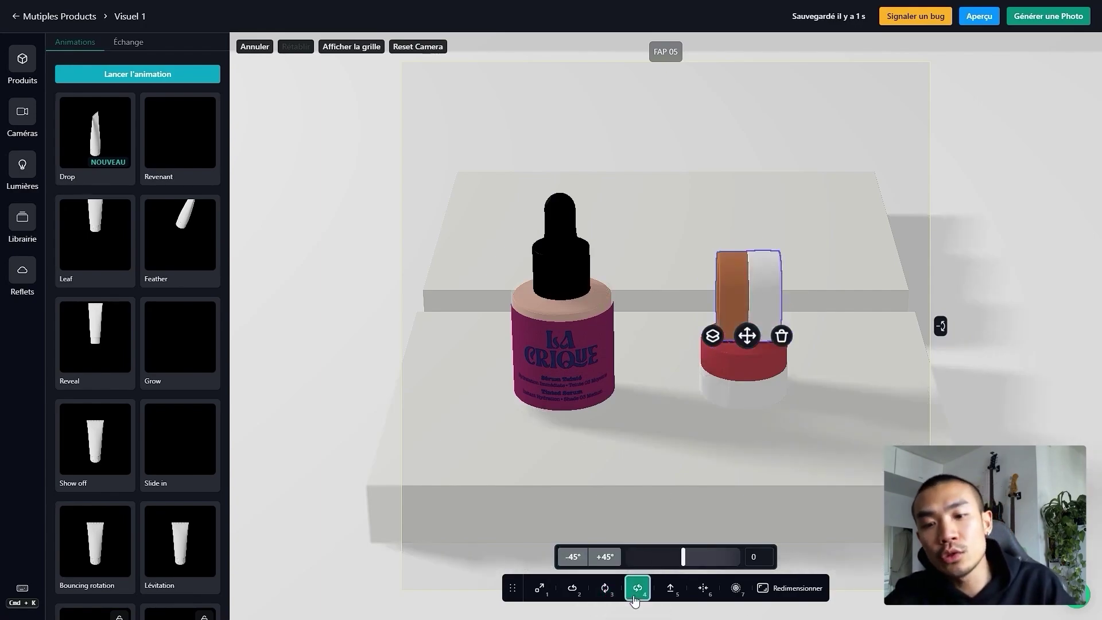
drag(678, 569, 704, 568)
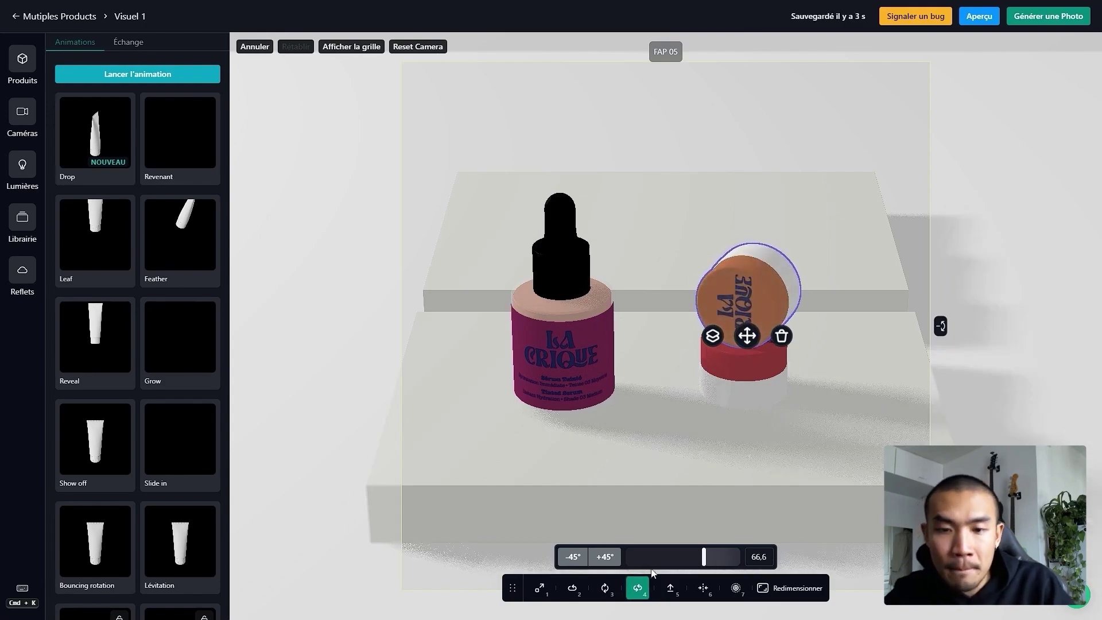
click(582, 588)
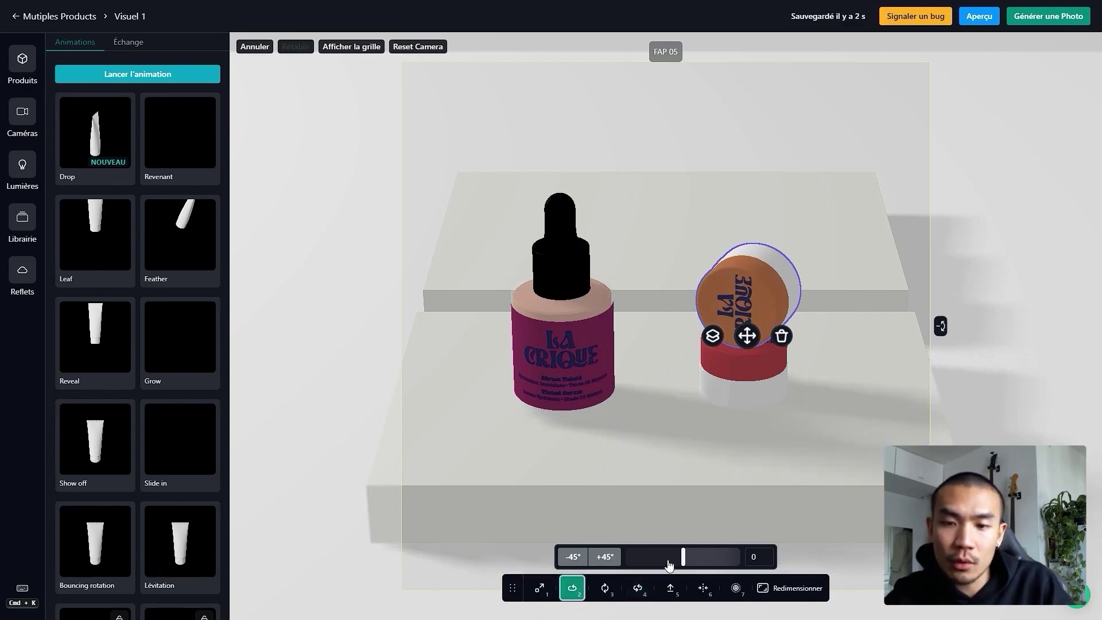
drag(694, 564, 667, 559)
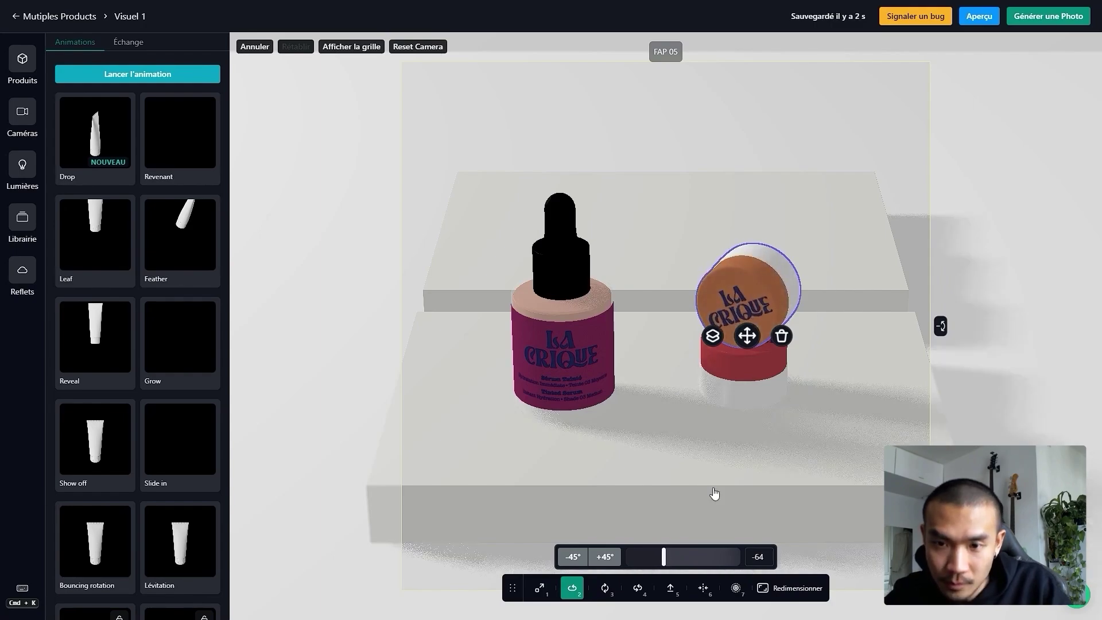
click(761, 299)
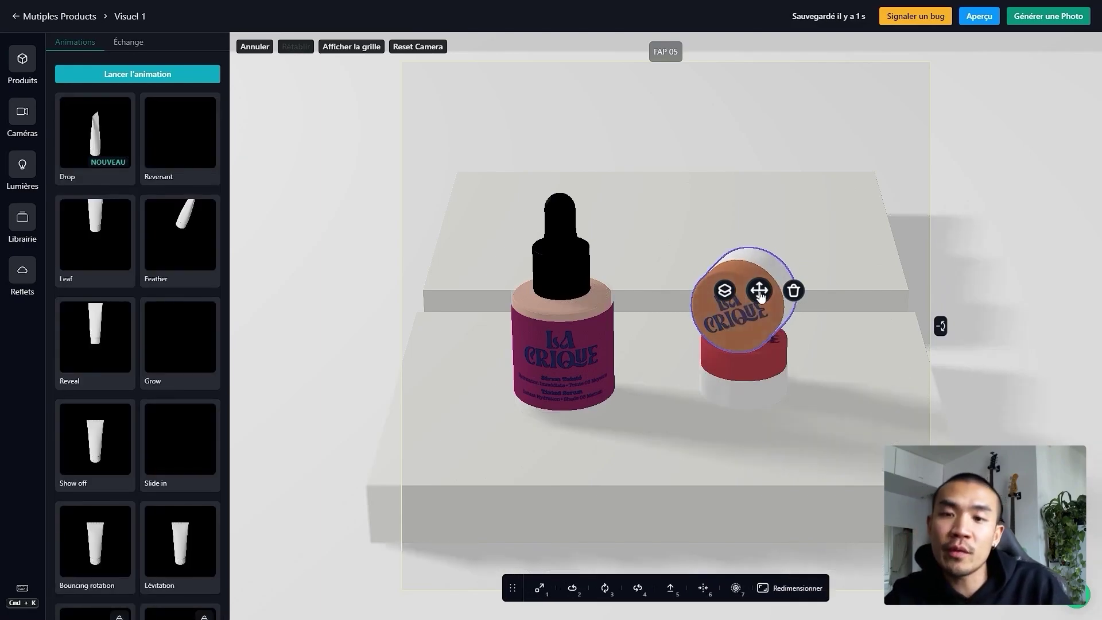
Step: Move the serum bottle closer to the stacked jars and bring the jar stack slightly forward on the front board
click(752, 317)
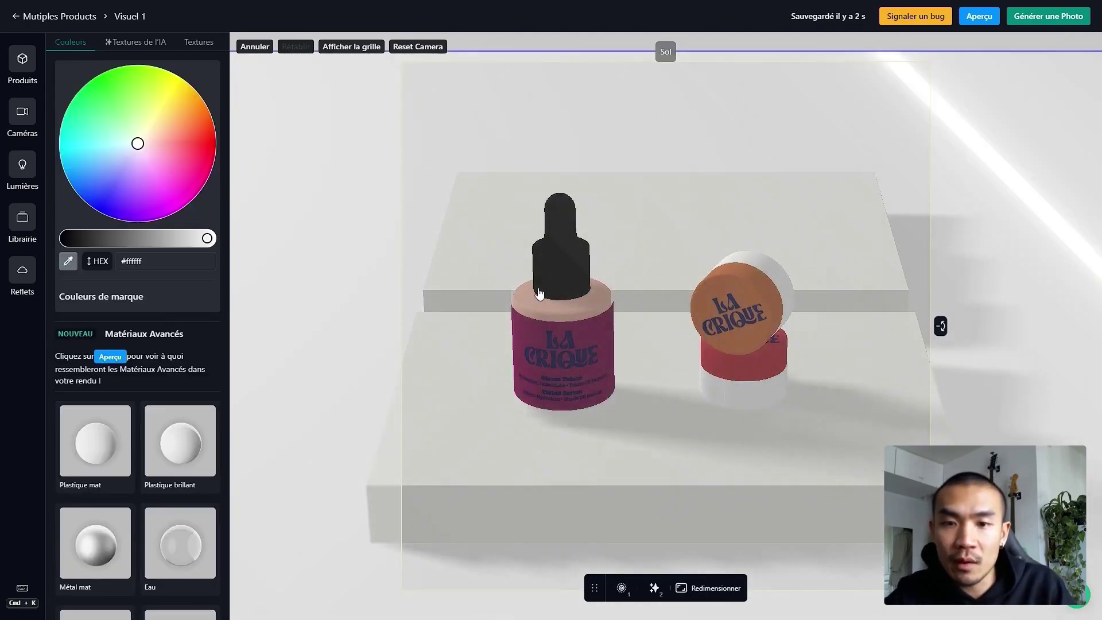
click(533, 310)
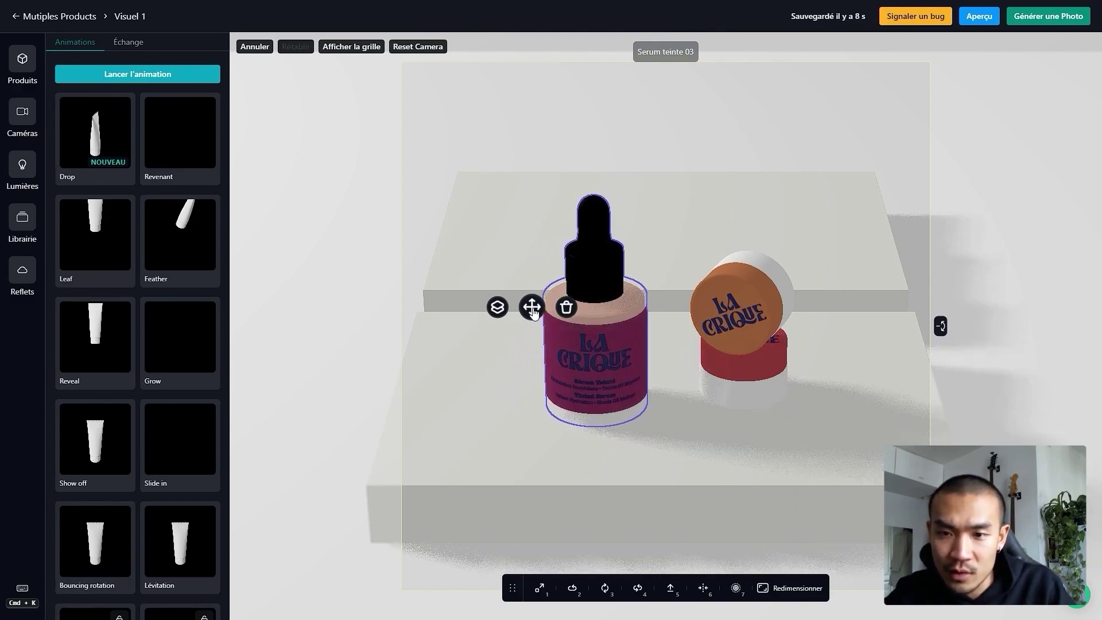
click(740, 385)
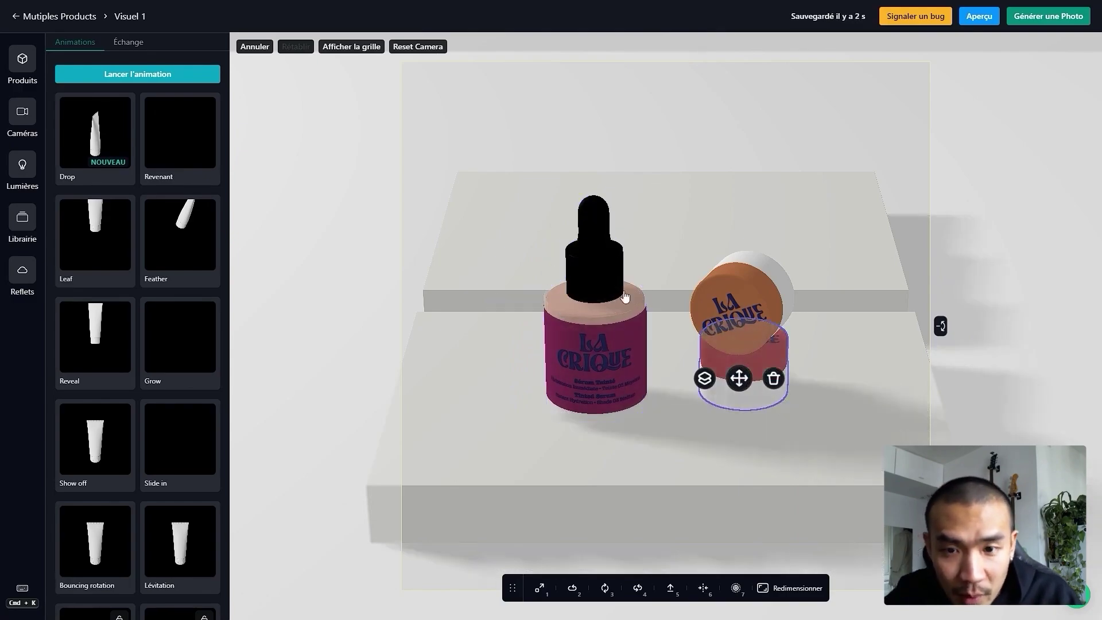
click(632, 422)
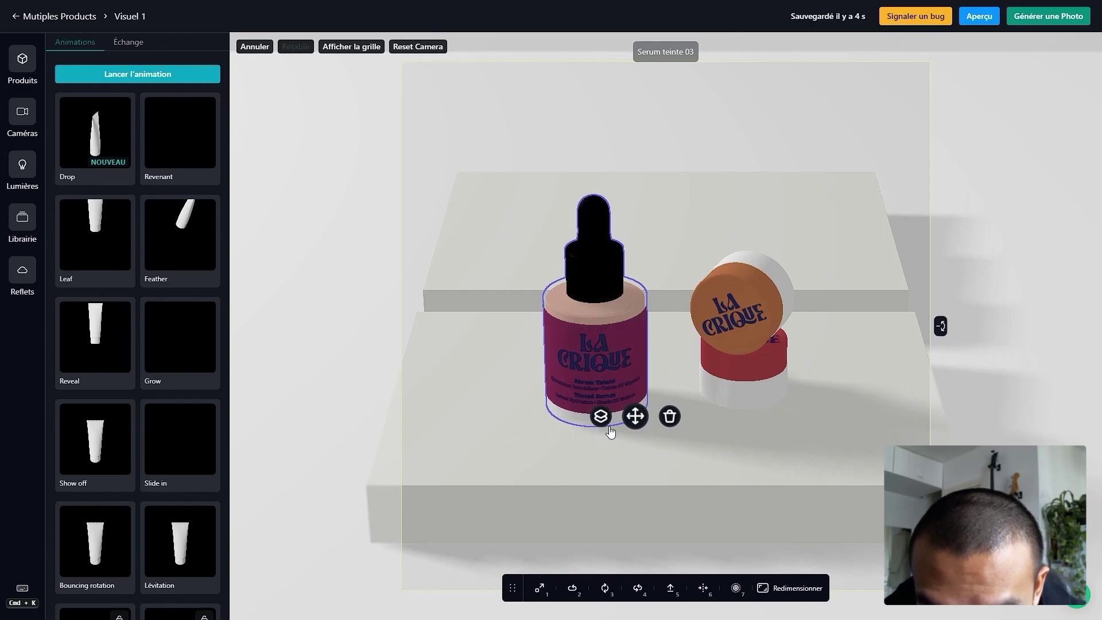
click(767, 400)
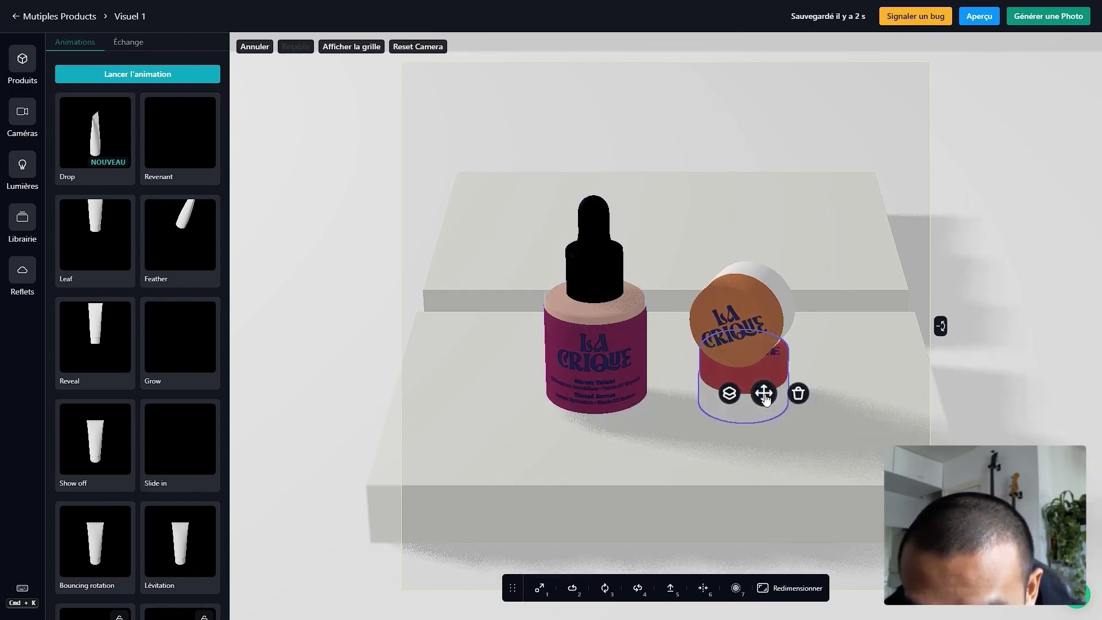
click(649, 390)
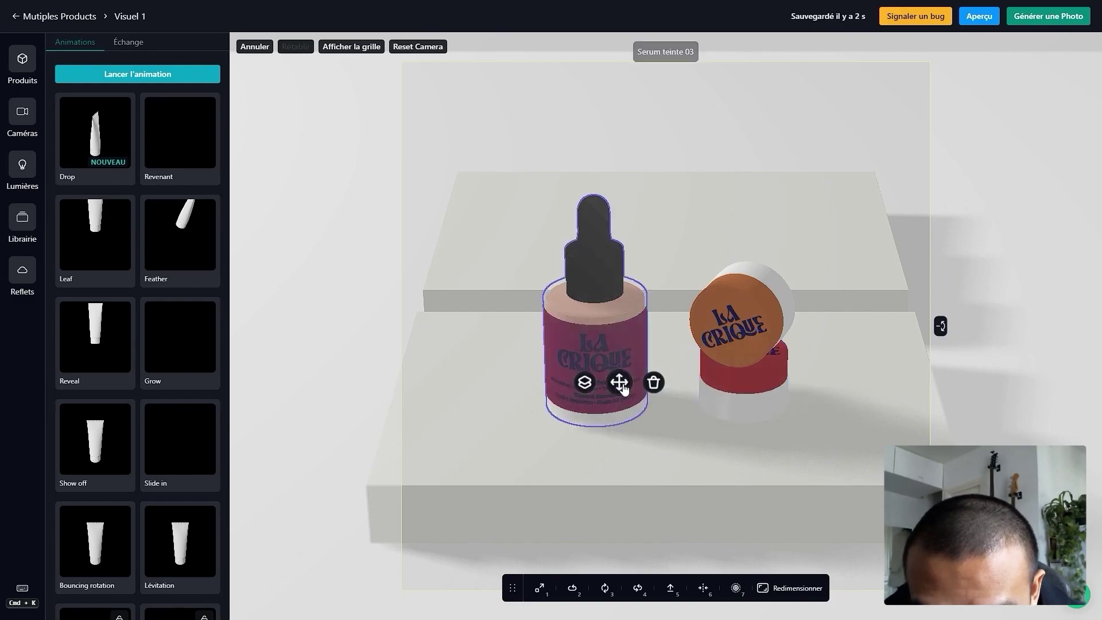
click(776, 413)
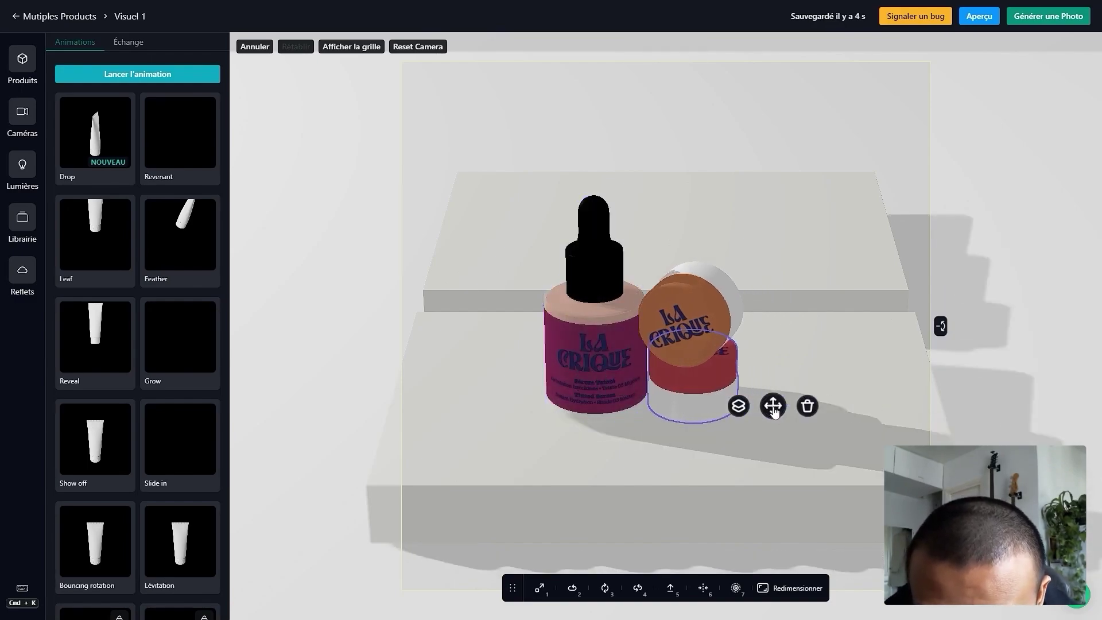
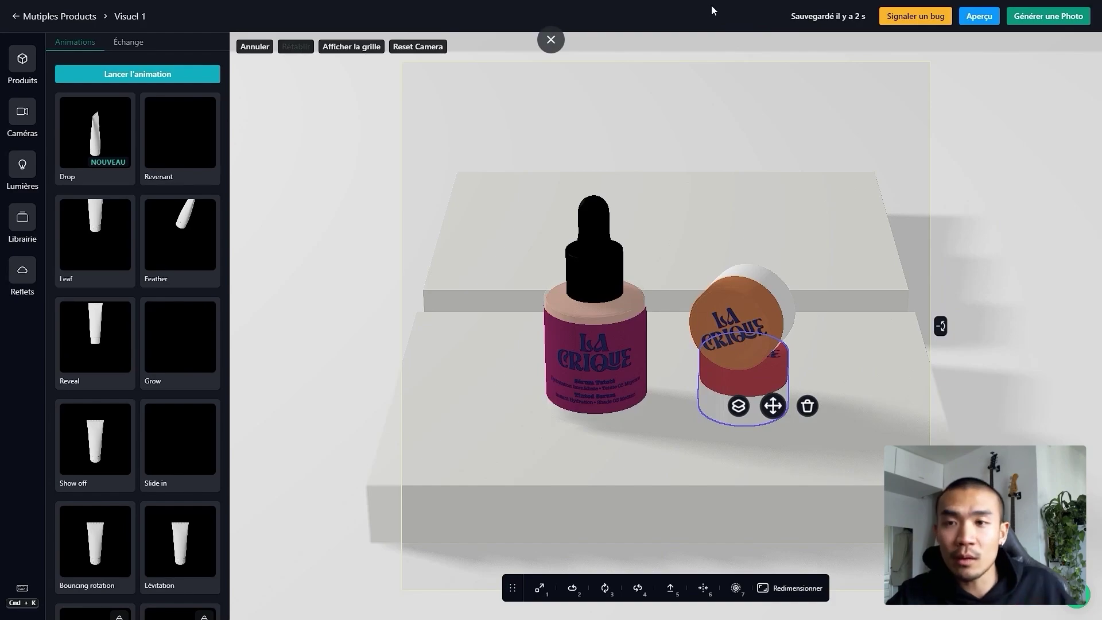
Step: Render a preview of the scene and apply the Verre transparent material to the rear board
click(985, 18)
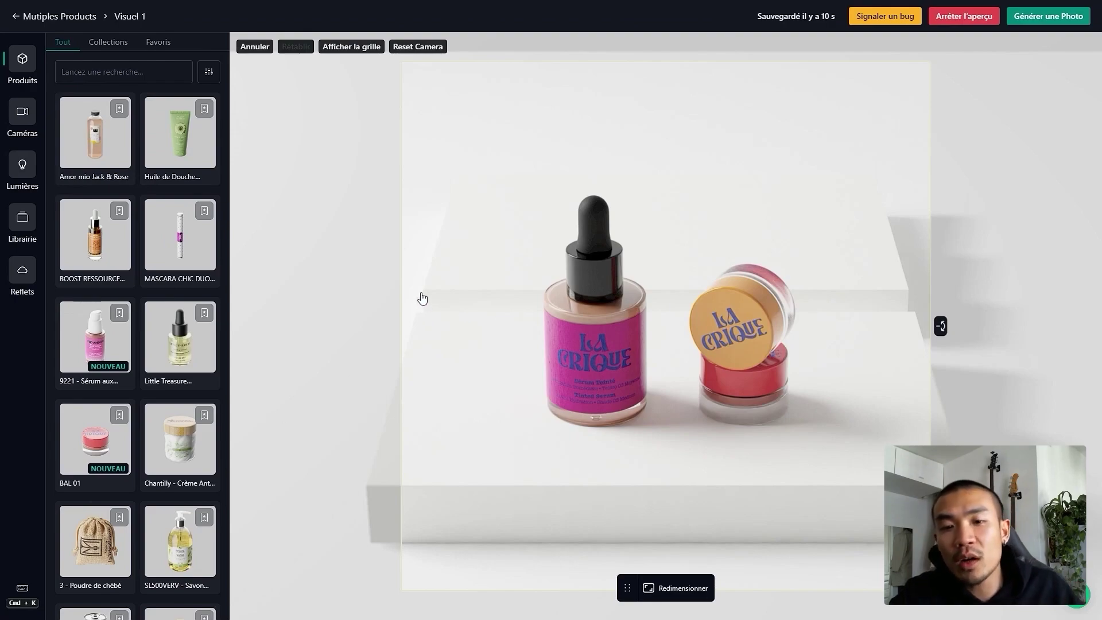
click(480, 281)
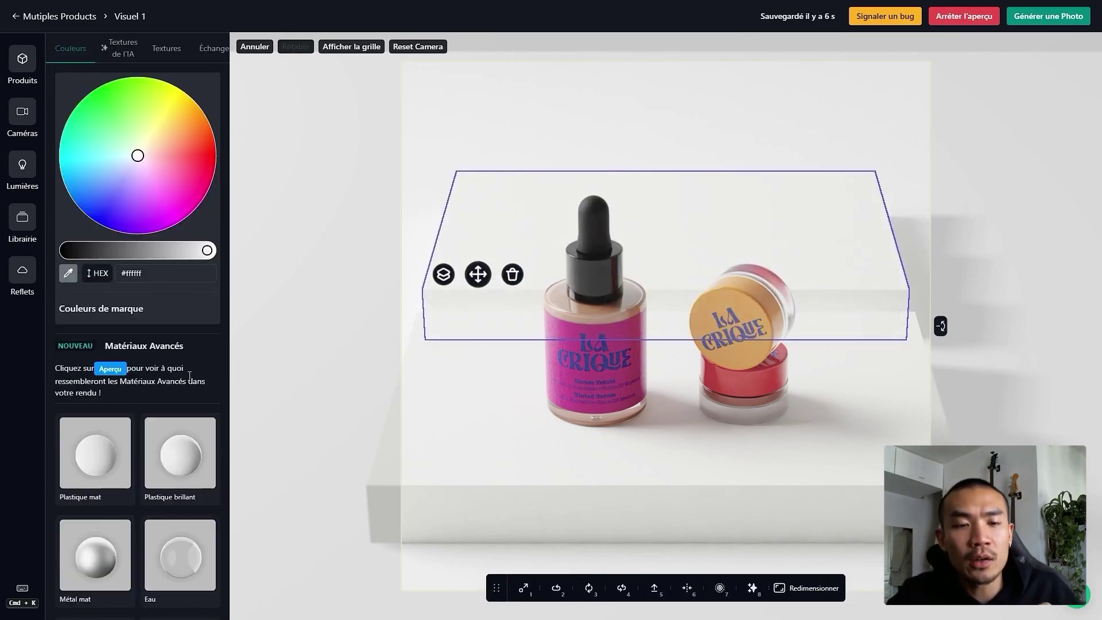
scroll(190, 376, down, 5)
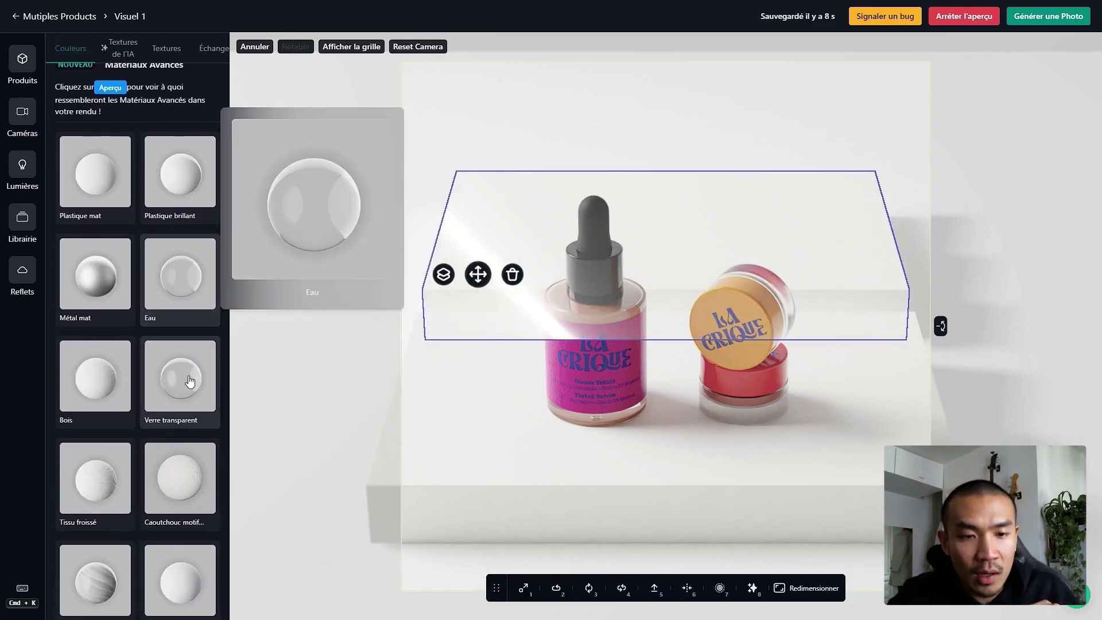
click(180, 364)
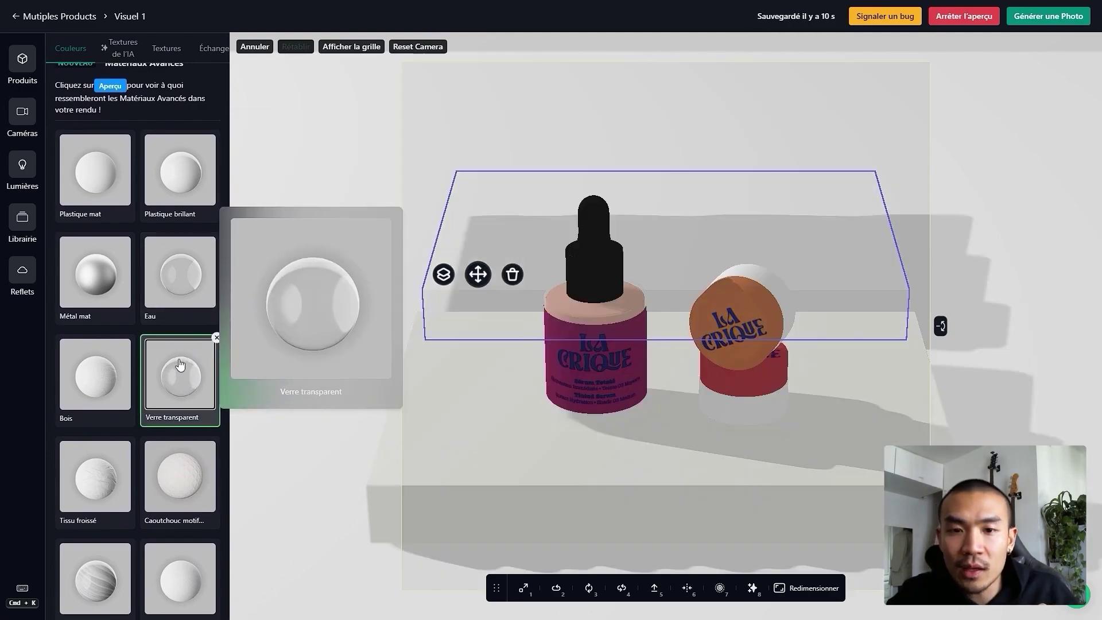
scroll(143, 247, up, 5)
drag(153, 251, 271, 265)
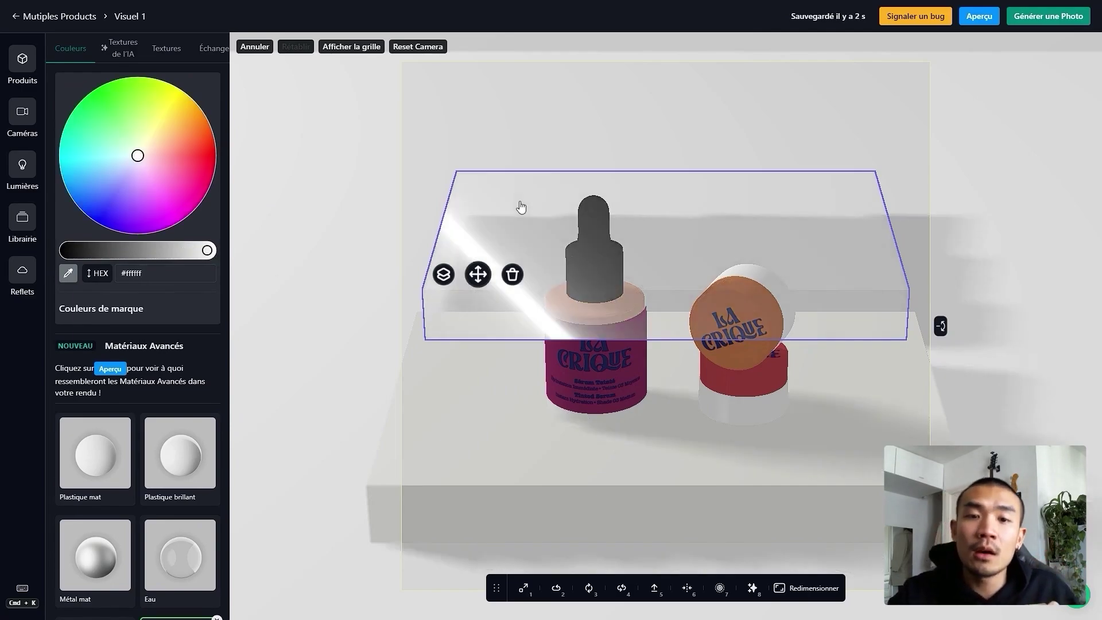
Step: Apply the Verre transparent material to the front board and render a preview of both boards
click(433, 367)
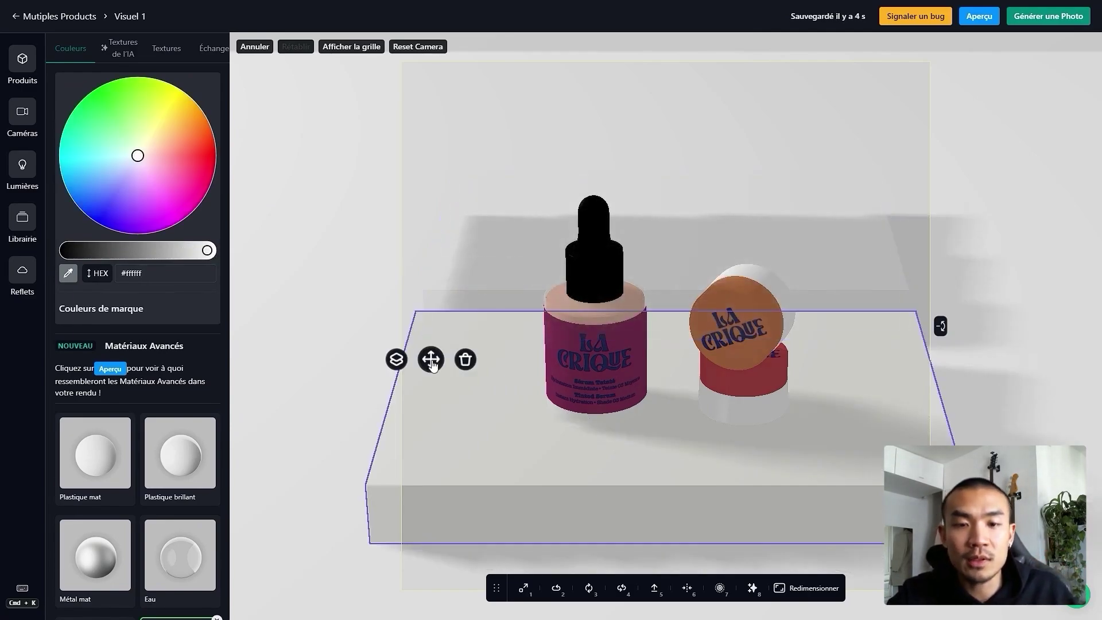
scroll(173, 448, down, 2)
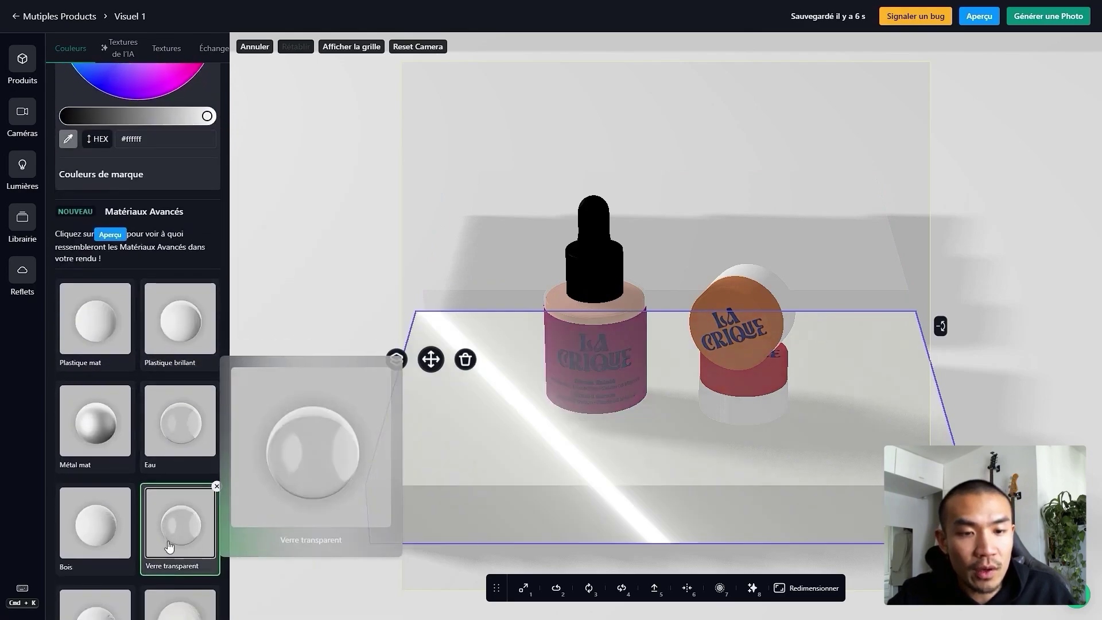
scroll(147, 432, up, 2)
mouse_move(207, 211)
mouse_down()
mouse_move(182, 212)
mouse_move(214, 212)
mouse_up()
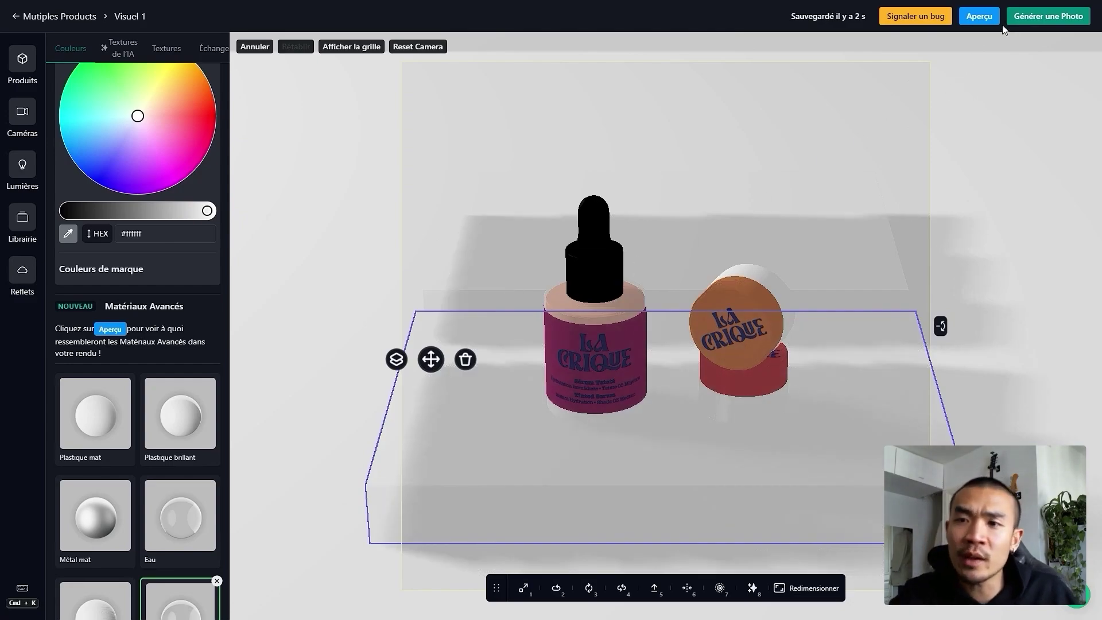
click(979, 16)
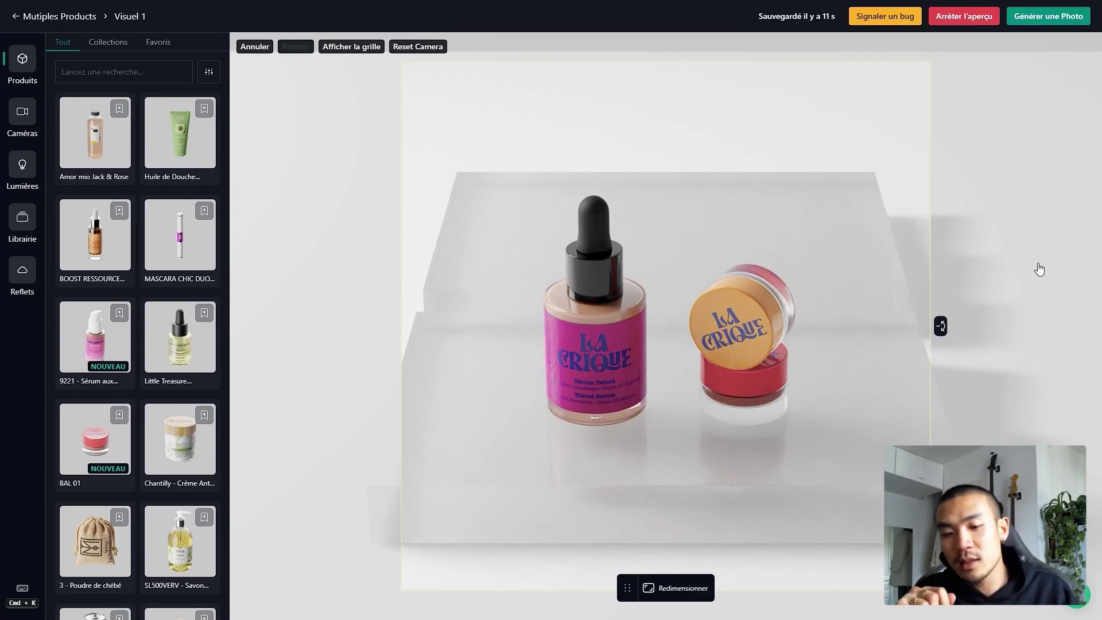
Step: Show the grid, raise the front board to a height of 0.007 and preview the render
click(525, 418)
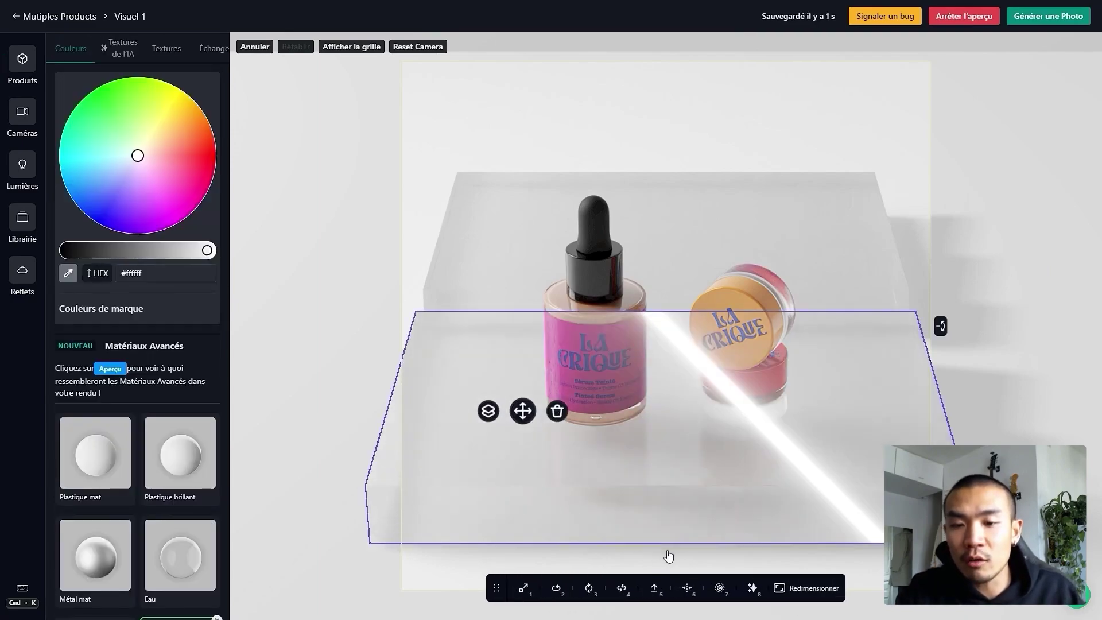
click(657, 588)
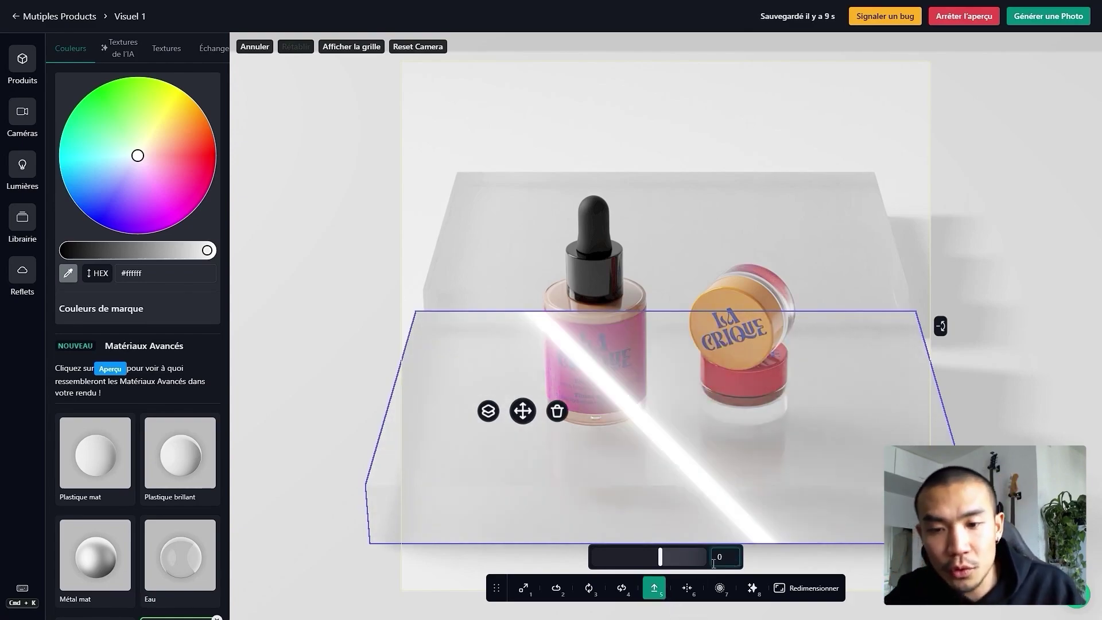
drag(665, 560, 661, 561)
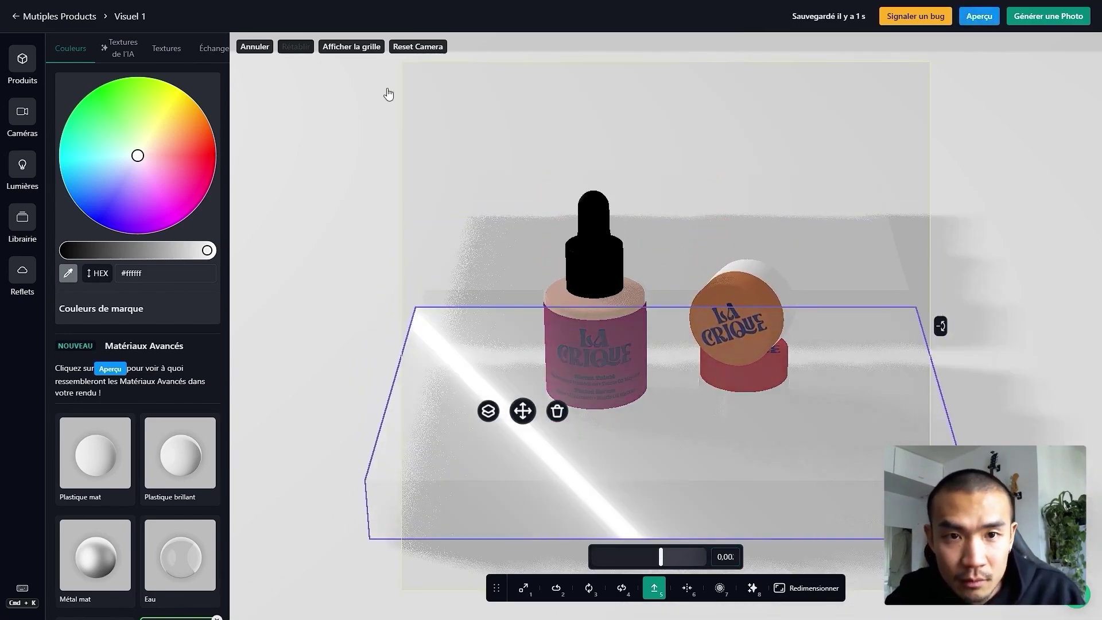
click(355, 52)
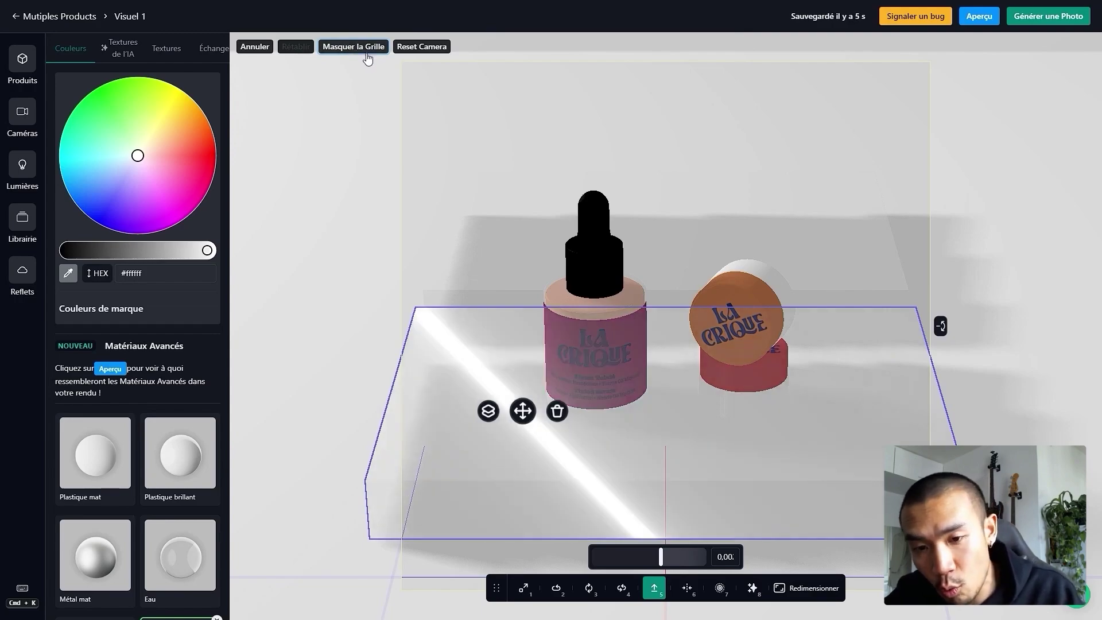
drag(662, 558, 663, 563)
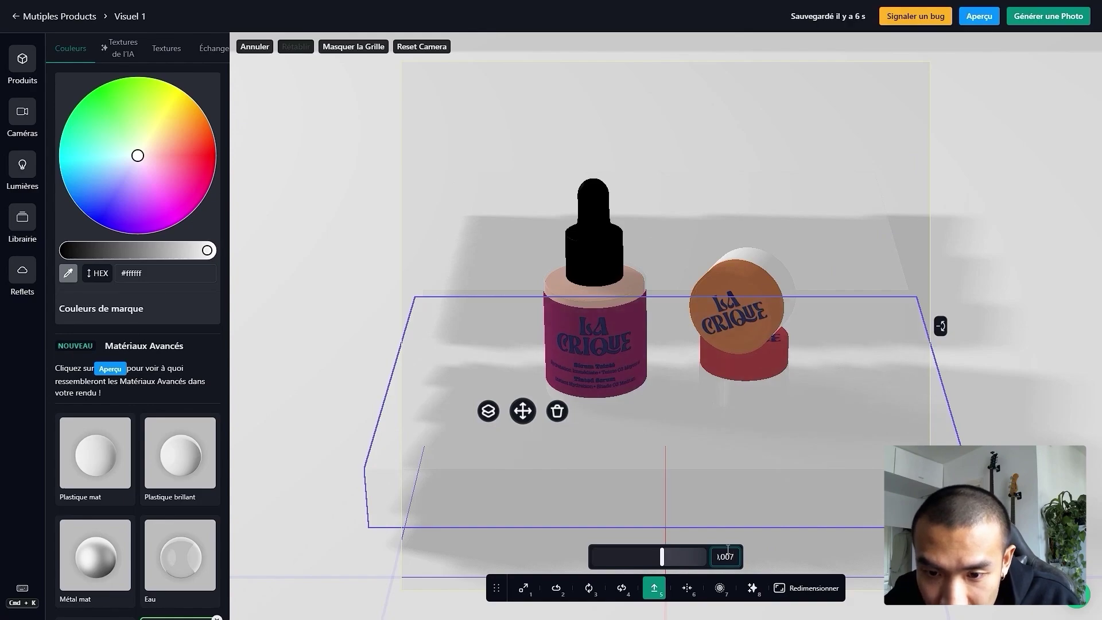
click(968, 16)
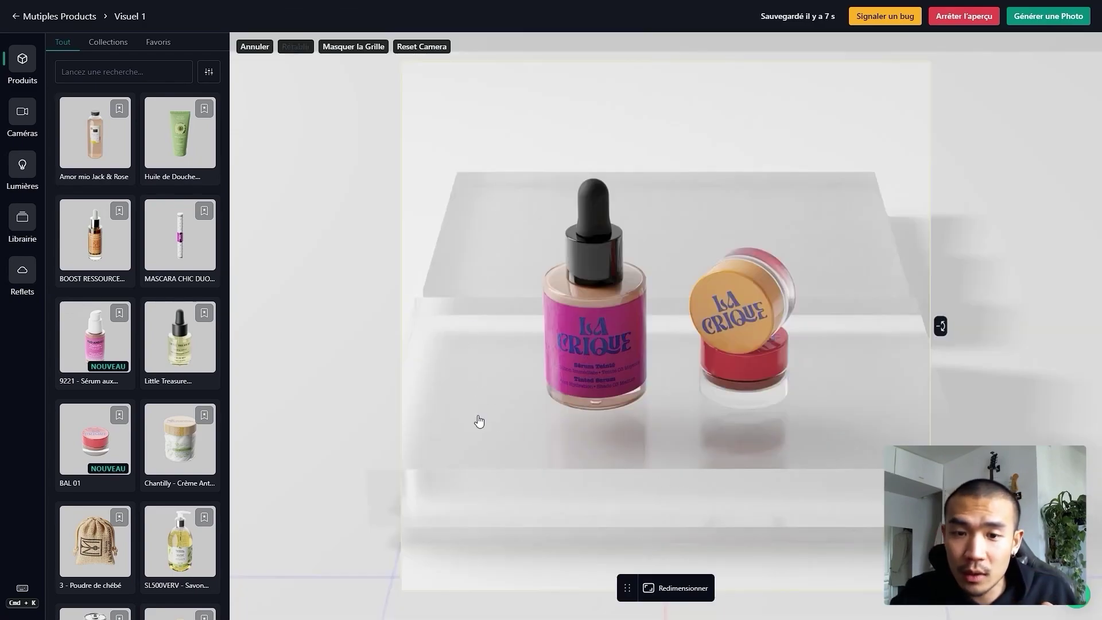
Step: Lower the front board to a height of about 0.002 and preview the render
click(471, 455)
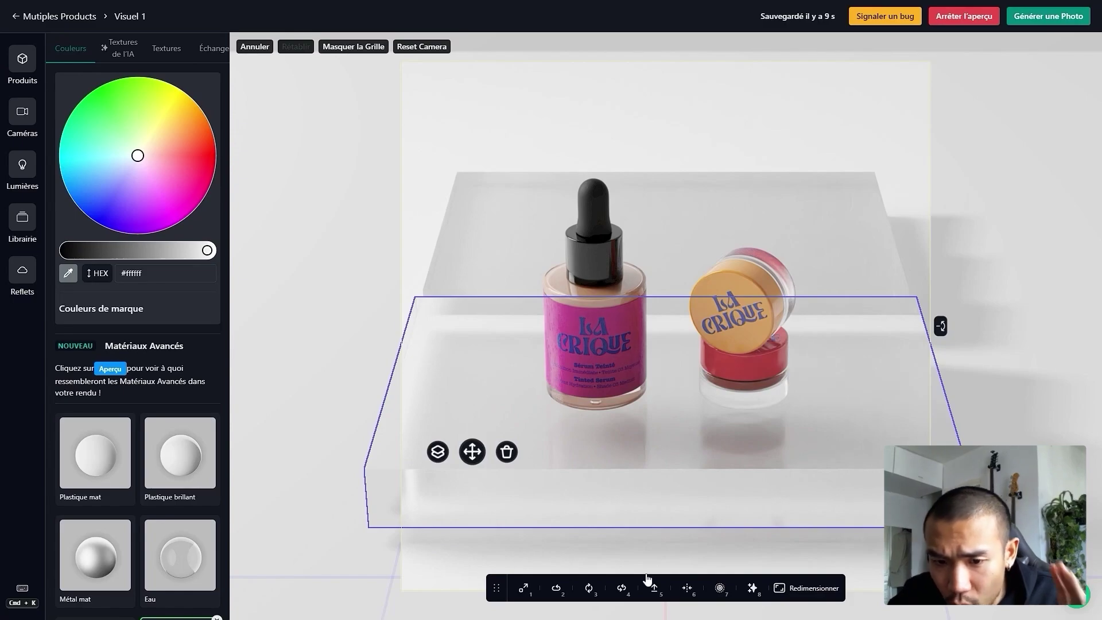
click(654, 587)
click(729, 559)
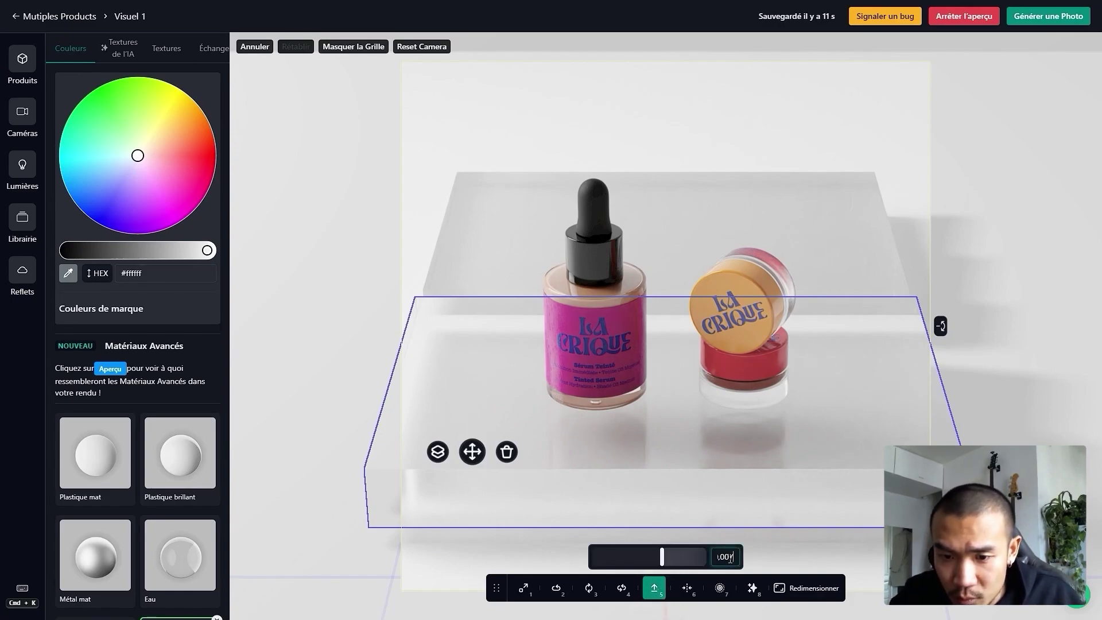
text(7)
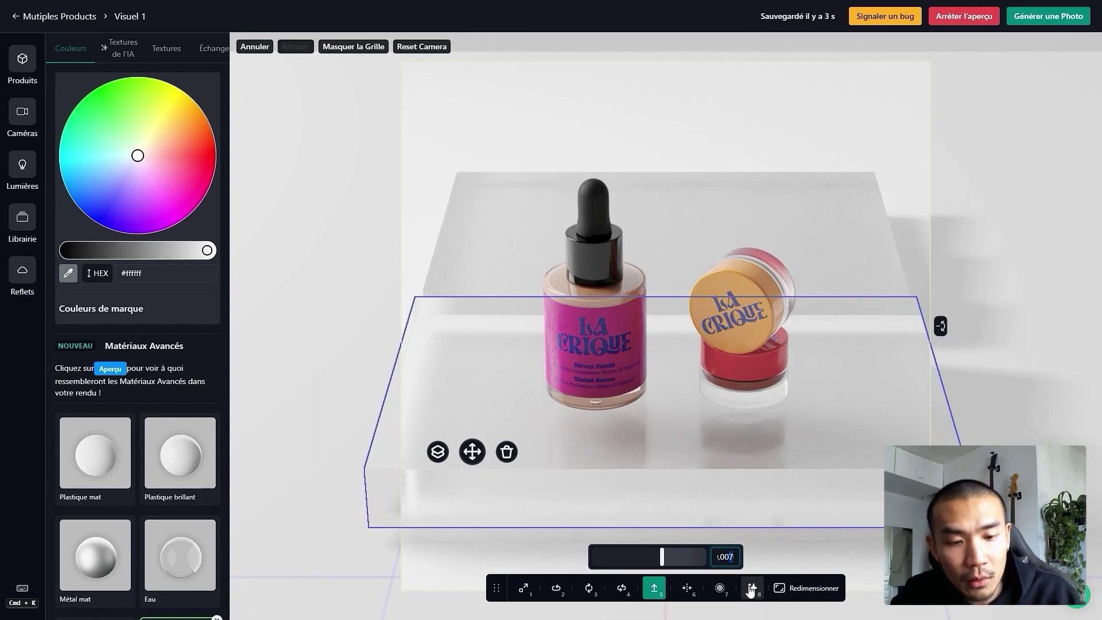
key(BackSpace)
text(200)
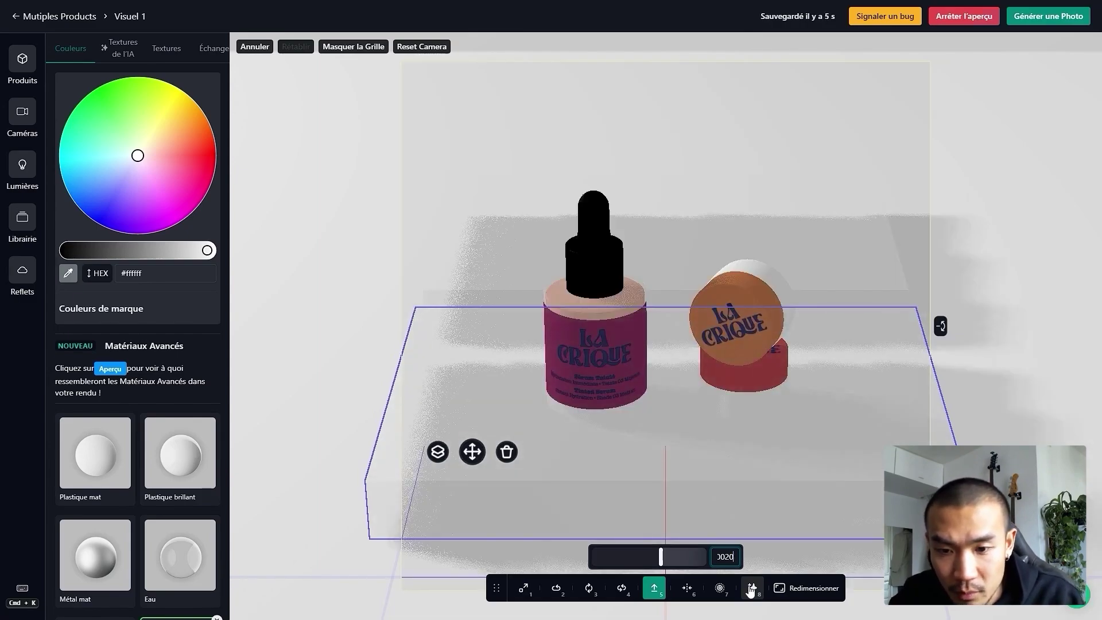
key(BackSpace)
key(BackSpace)
text(1606)
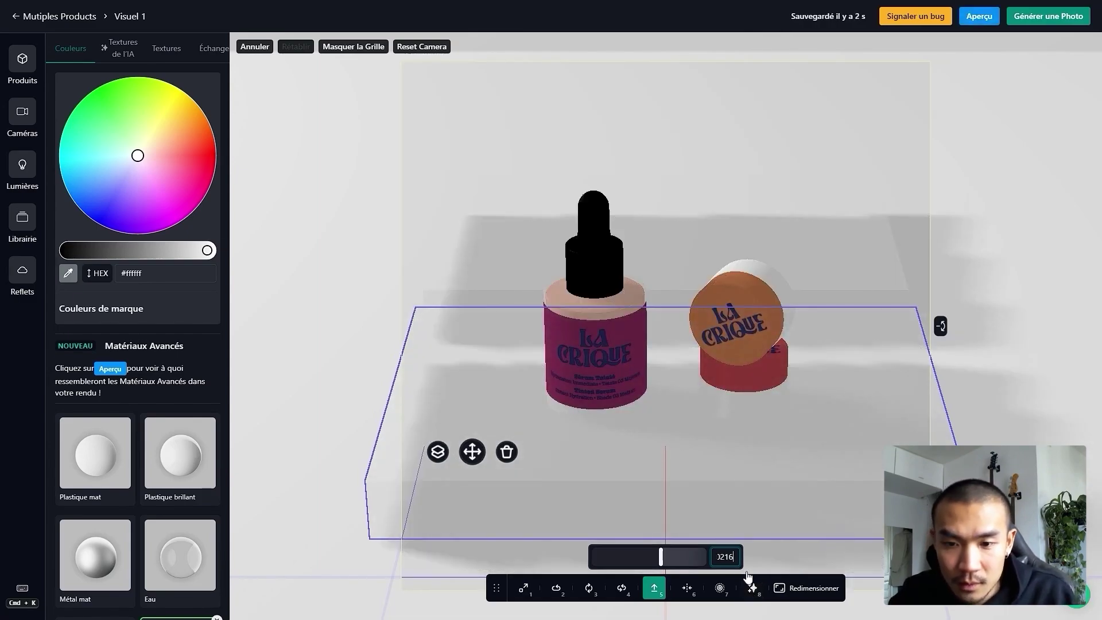
click(988, 26)
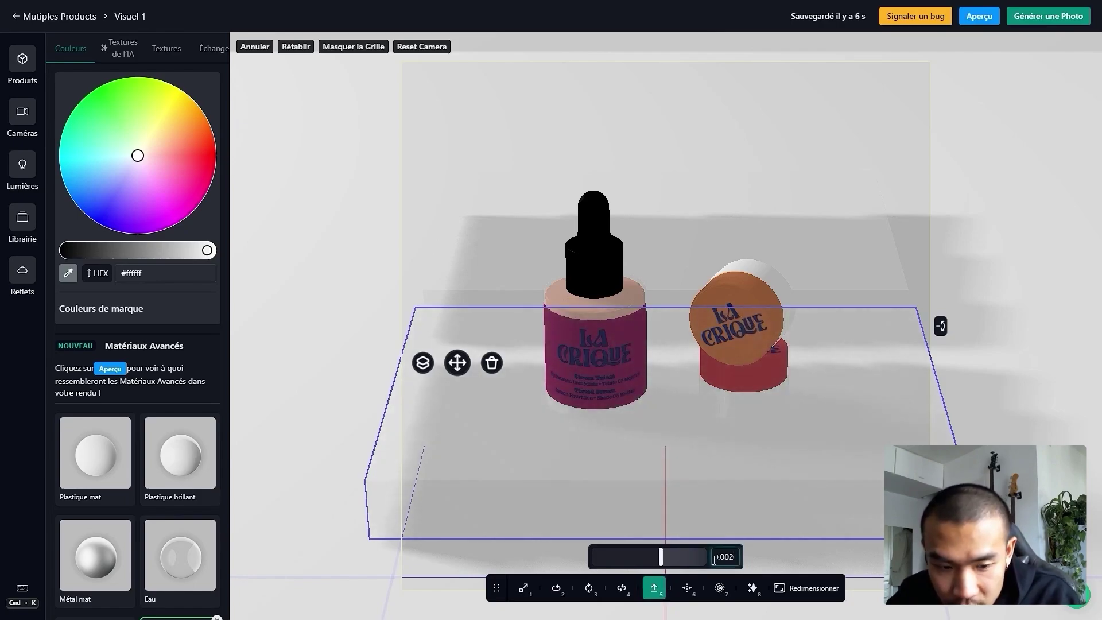
Step: Set the front board's height to 0.001, preview the render and select the front board again
text(1000)
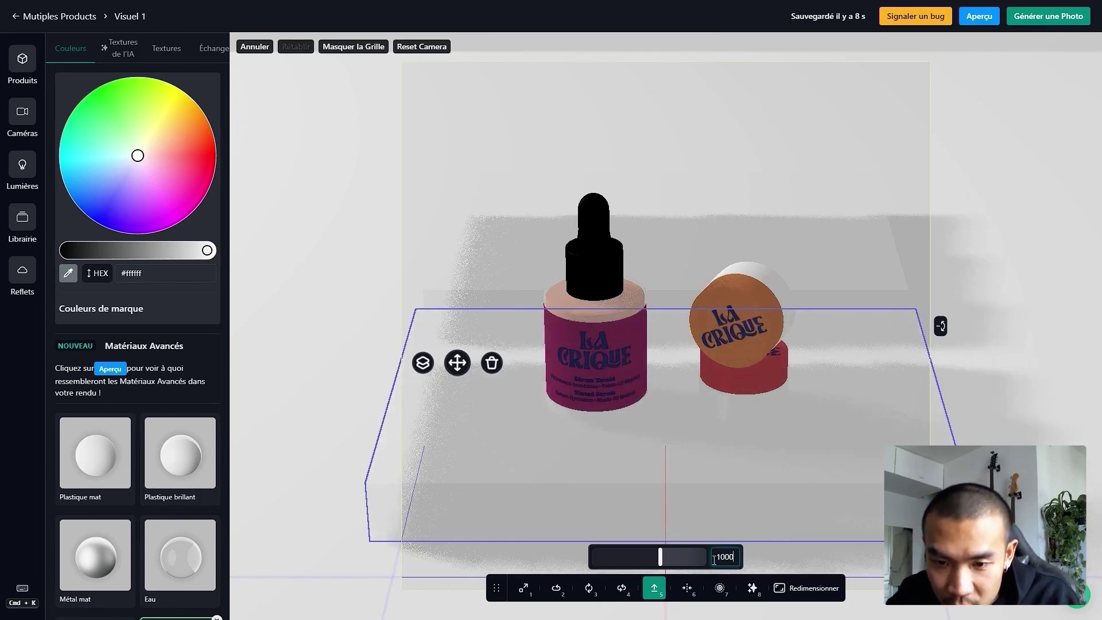
text(555)
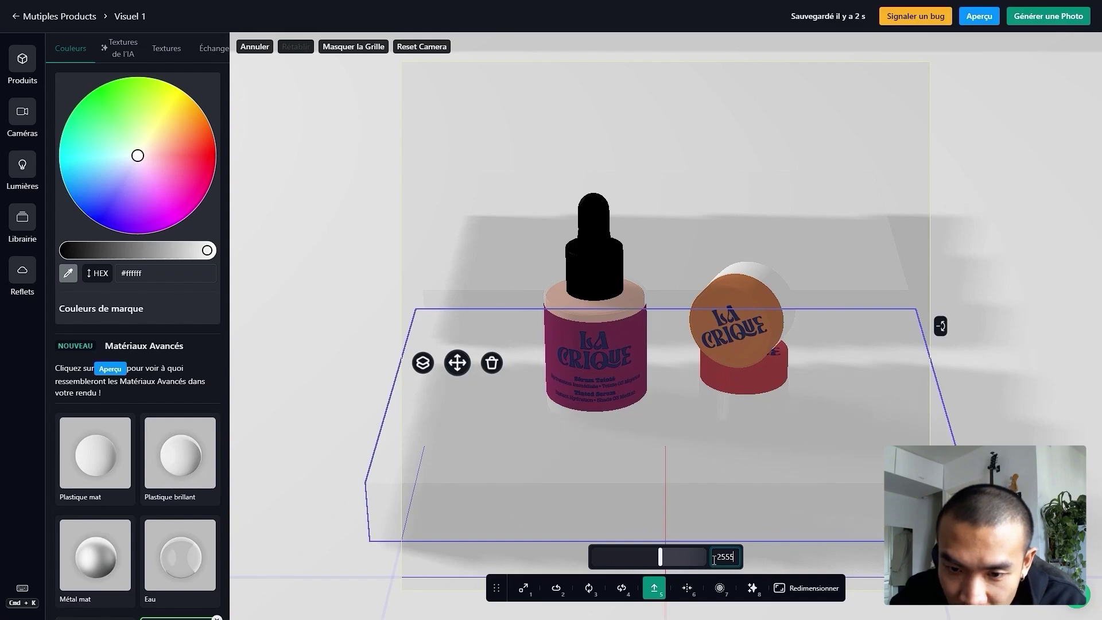
key(ctrl+a)
text(0)
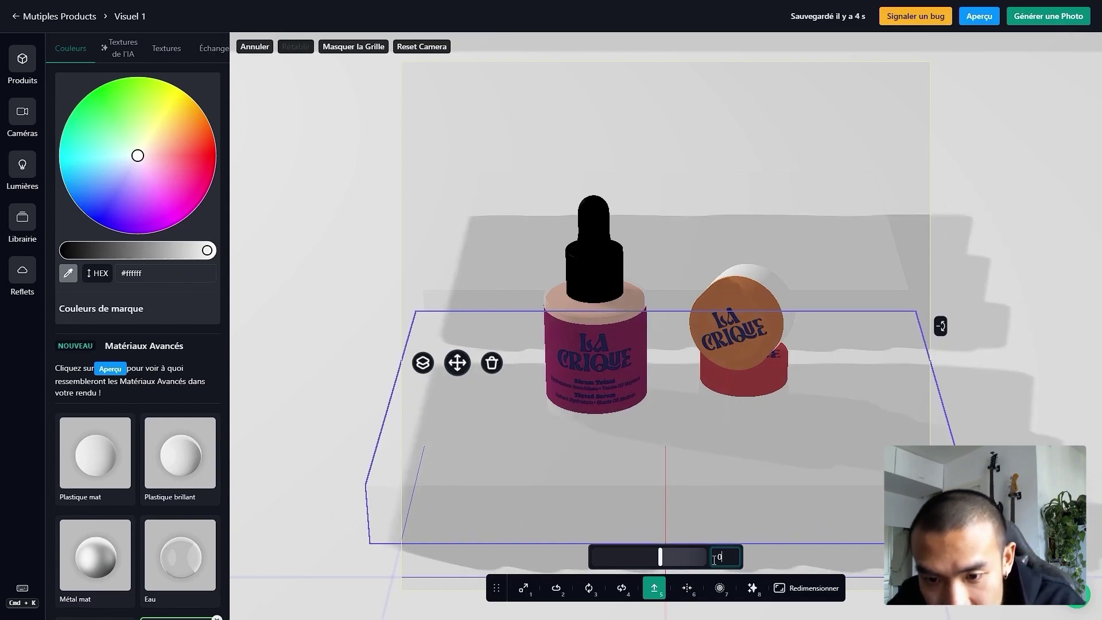
text(.001)
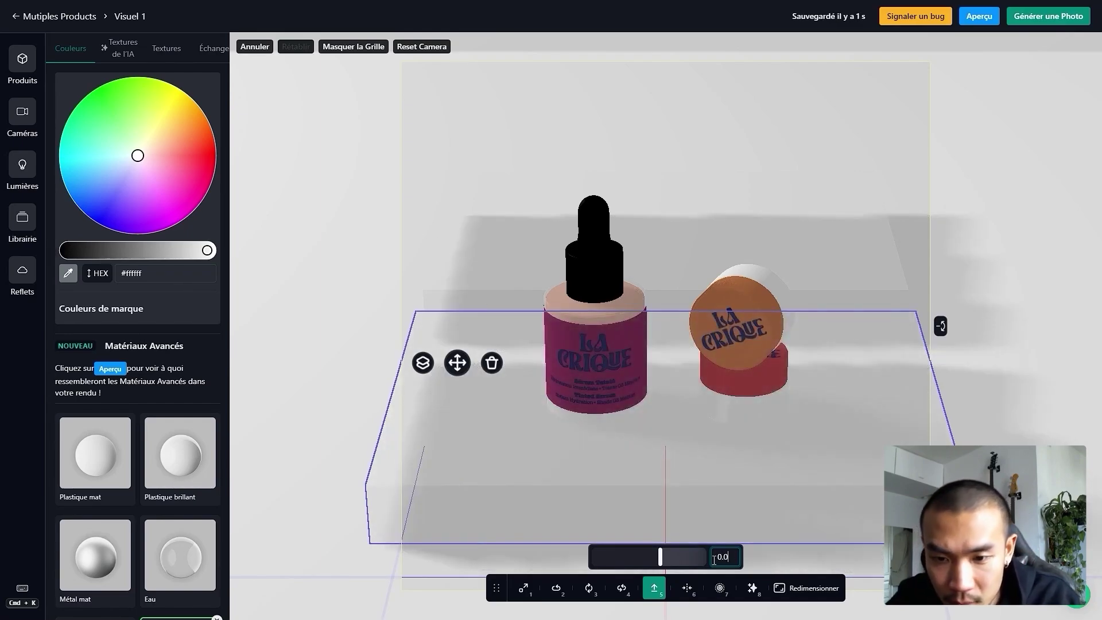
click(978, 15)
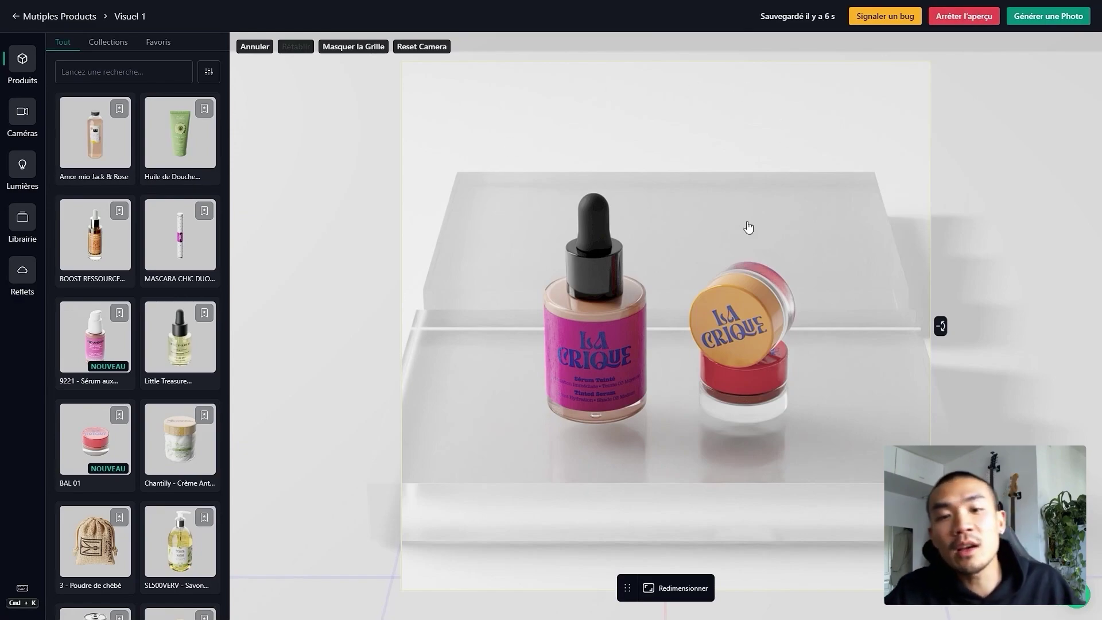
click(474, 455)
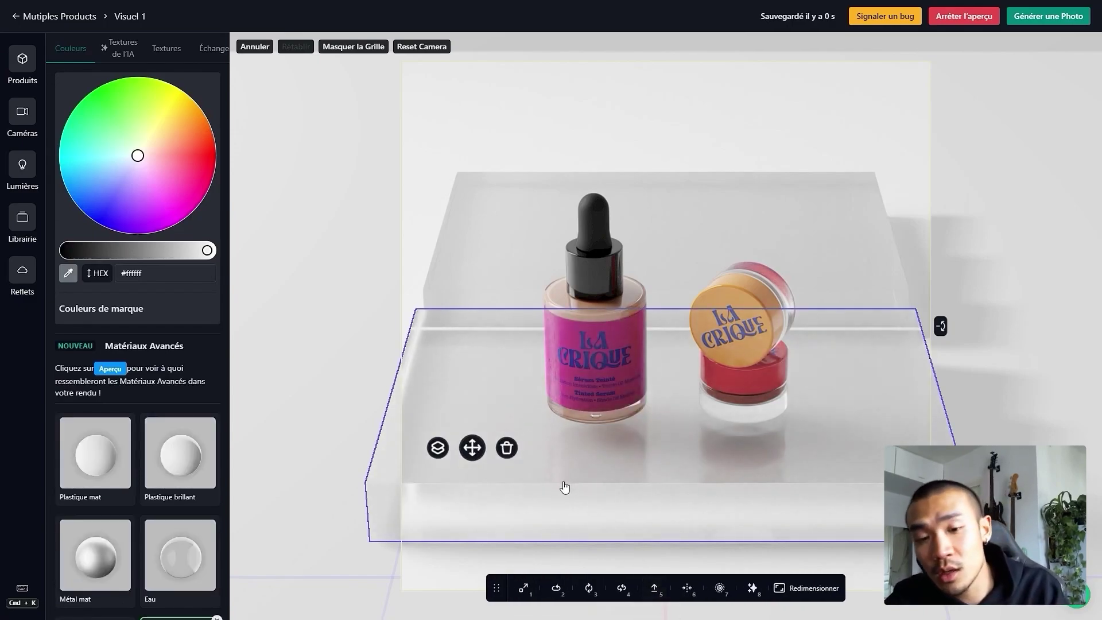
Step: Copy the front board's height value and apply it to the rear board, setting its Z translation to about 0.001
click(655, 590)
click(718, 562)
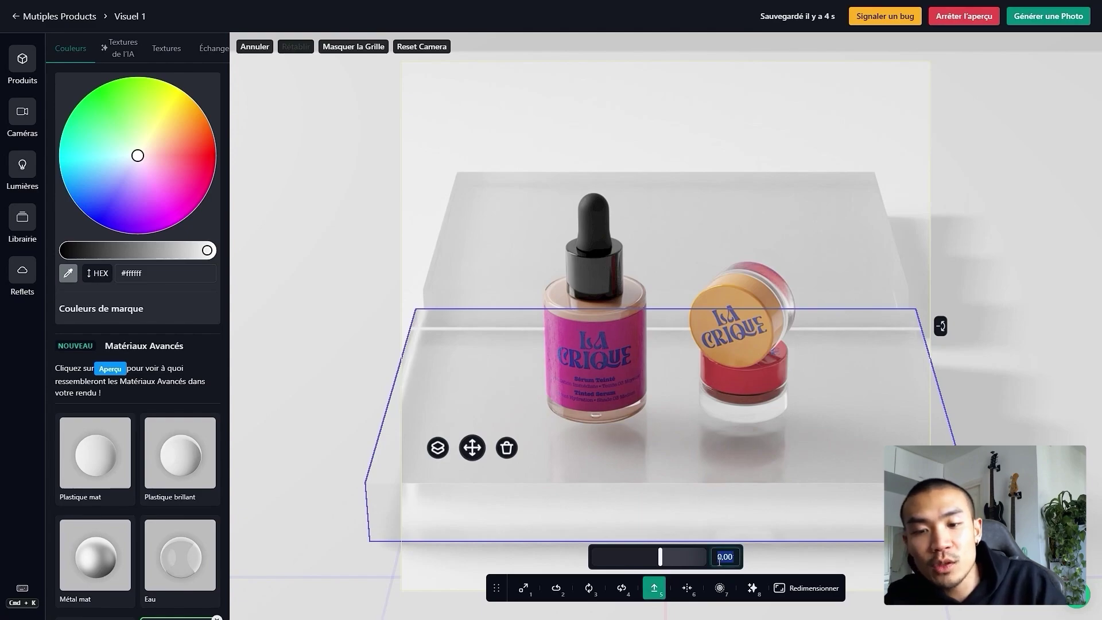
click(506, 262)
click(657, 589)
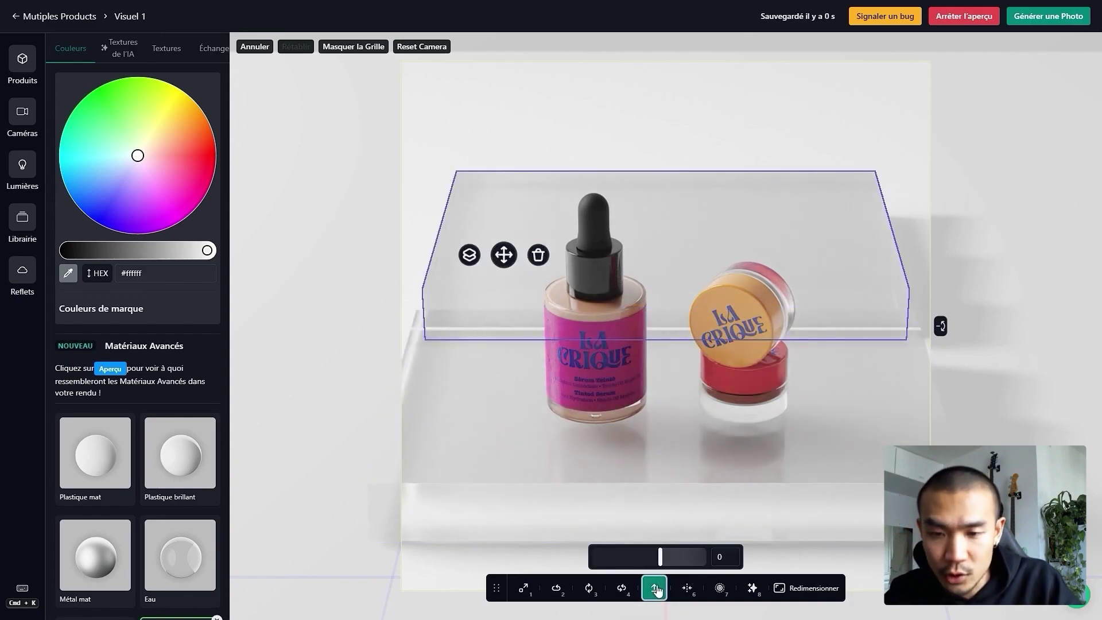
key(Return)
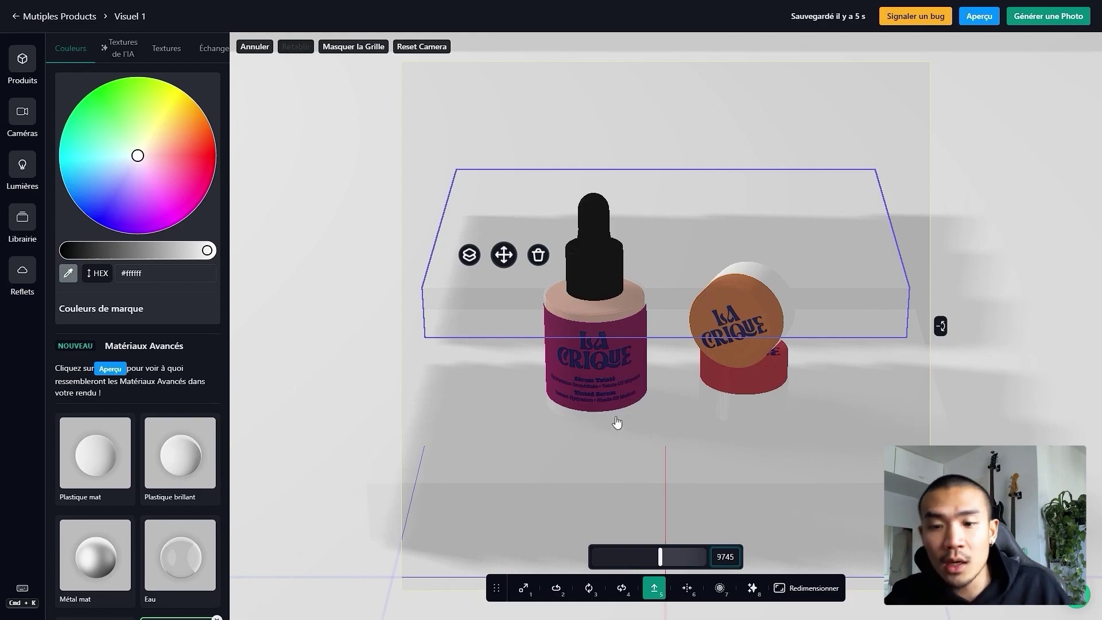
Step: Check the front board's exact Z translation value and preview the render of both boards
click(552, 400)
click(480, 454)
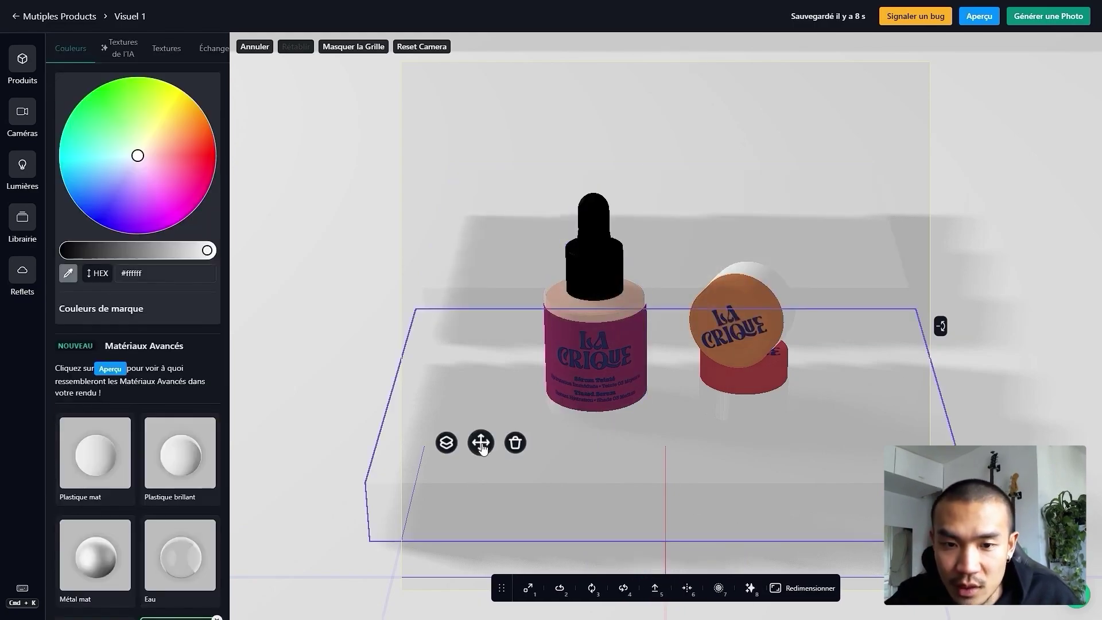
click(656, 588)
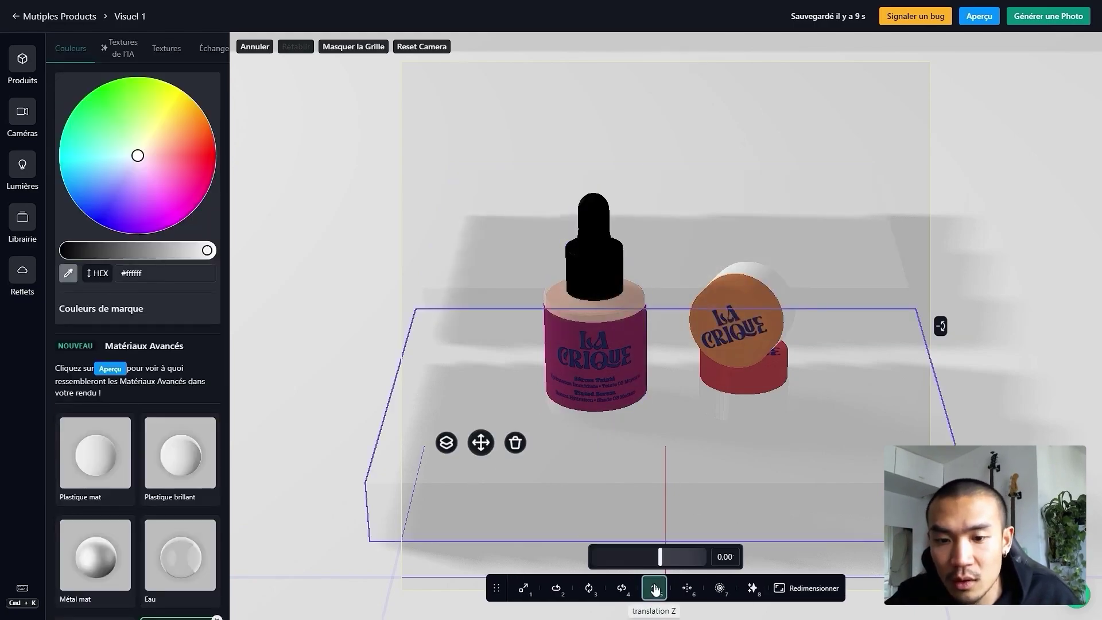
click(725, 557)
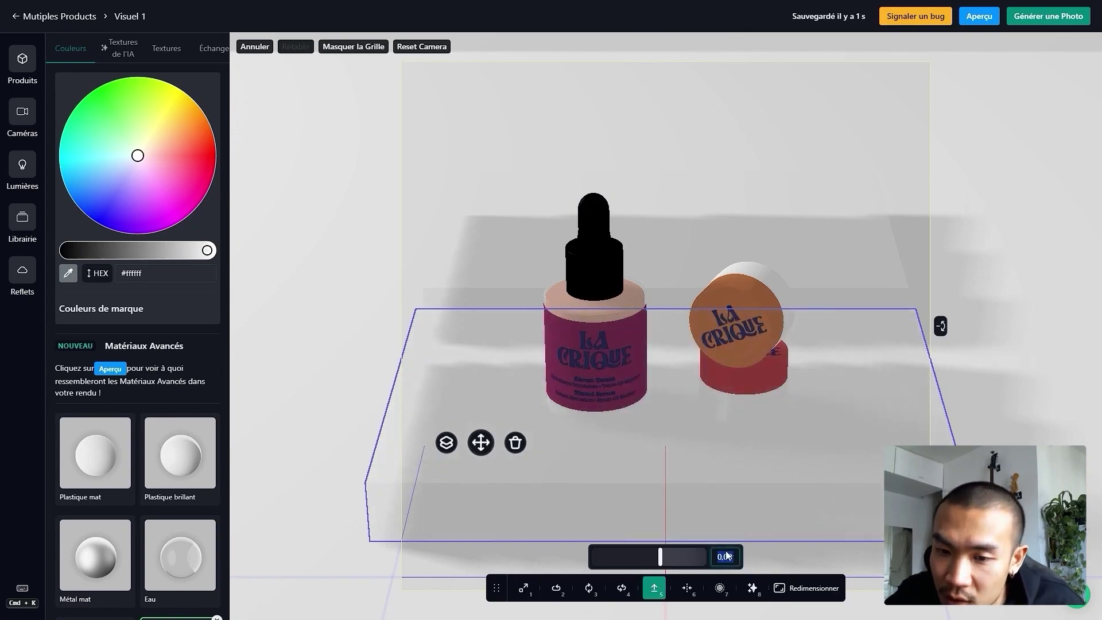
right_click(726, 551)
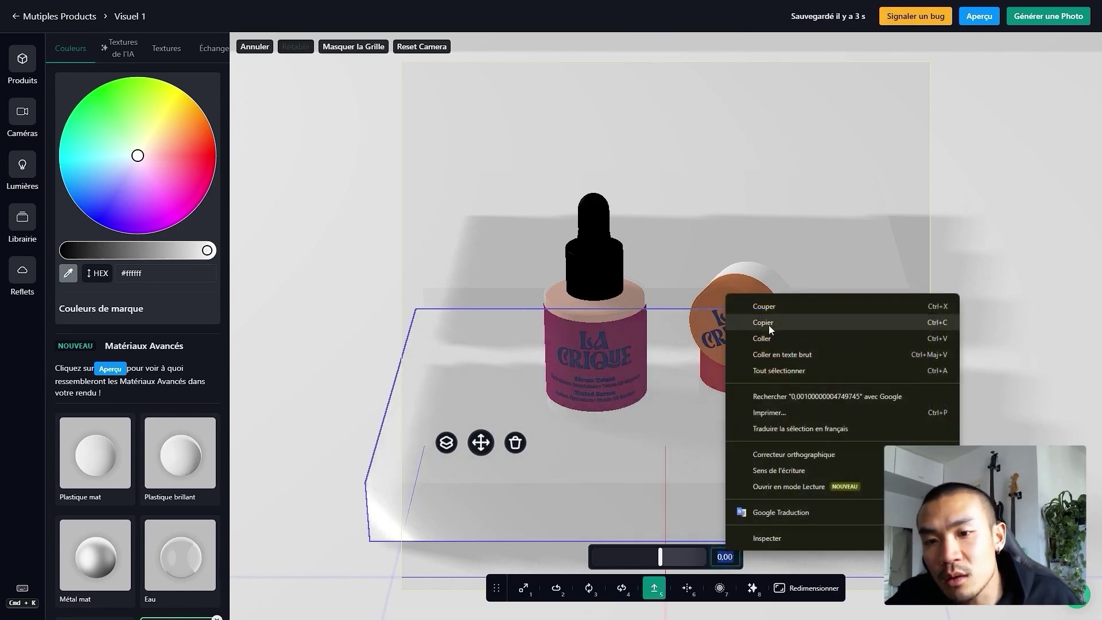
click(482, 550)
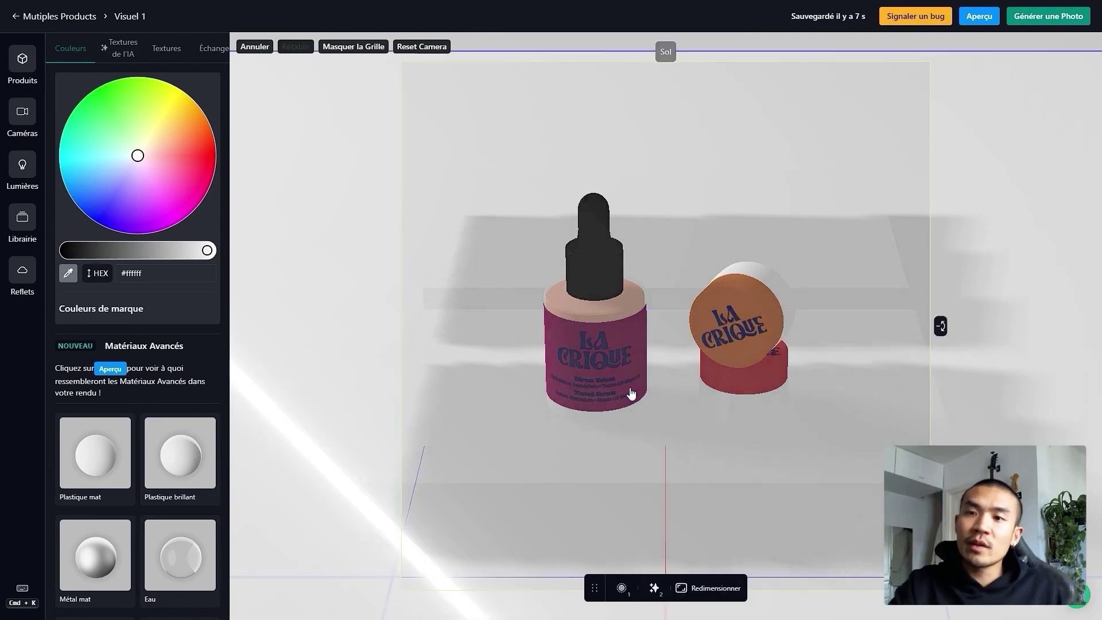
click(979, 16)
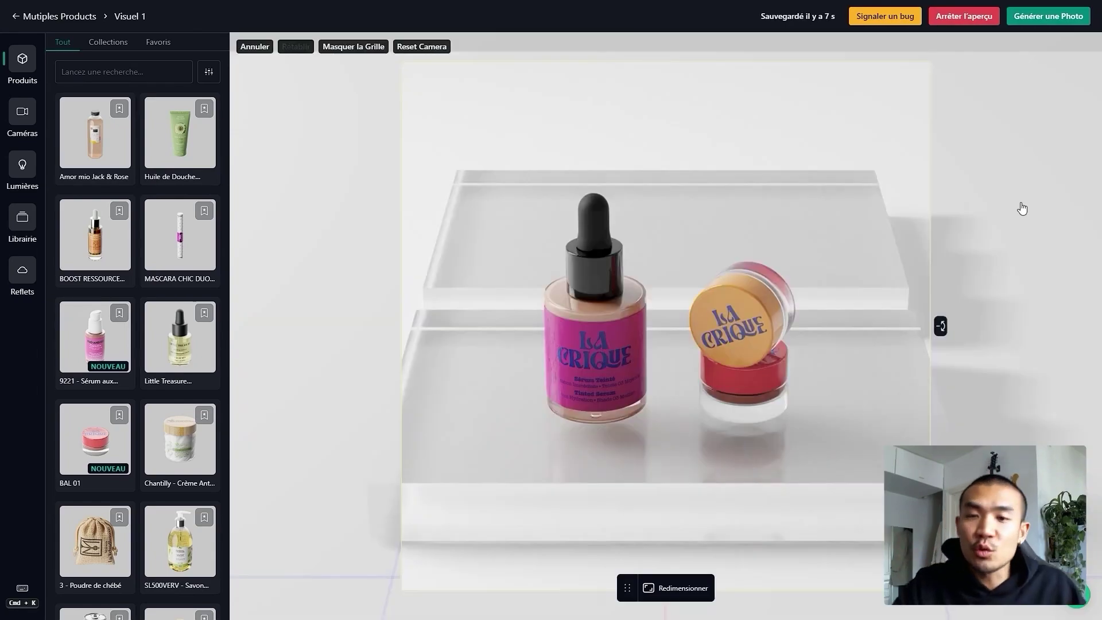
Step: Increase the Rotation X of the Plastique Noon lighting to near its maximum and preview the render
click(23, 166)
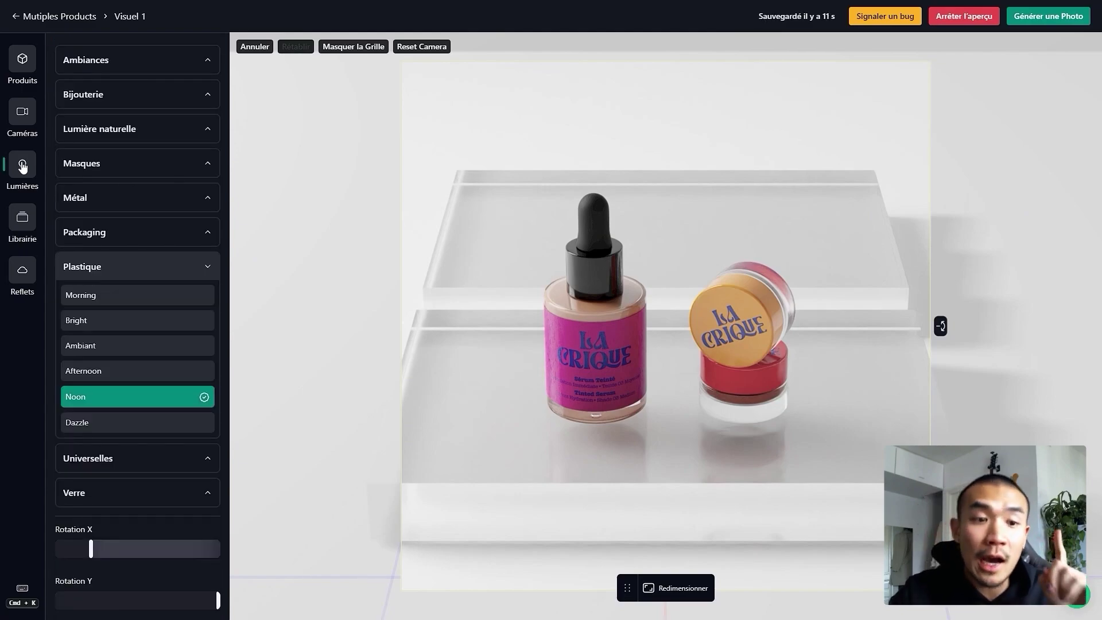
click(97, 402)
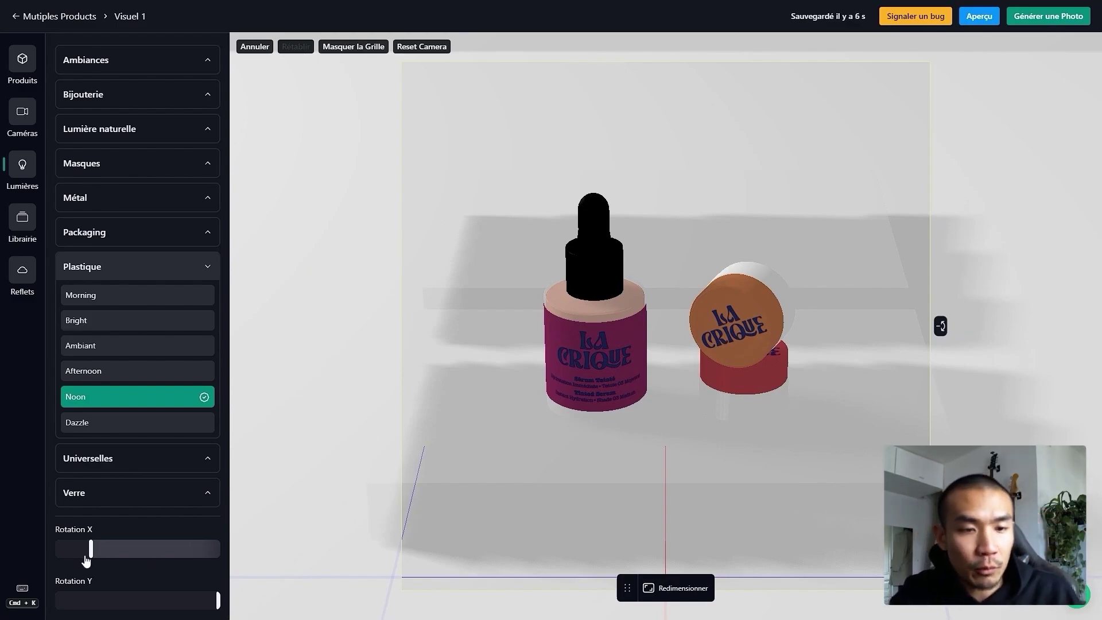
drag(90, 551, 214, 550)
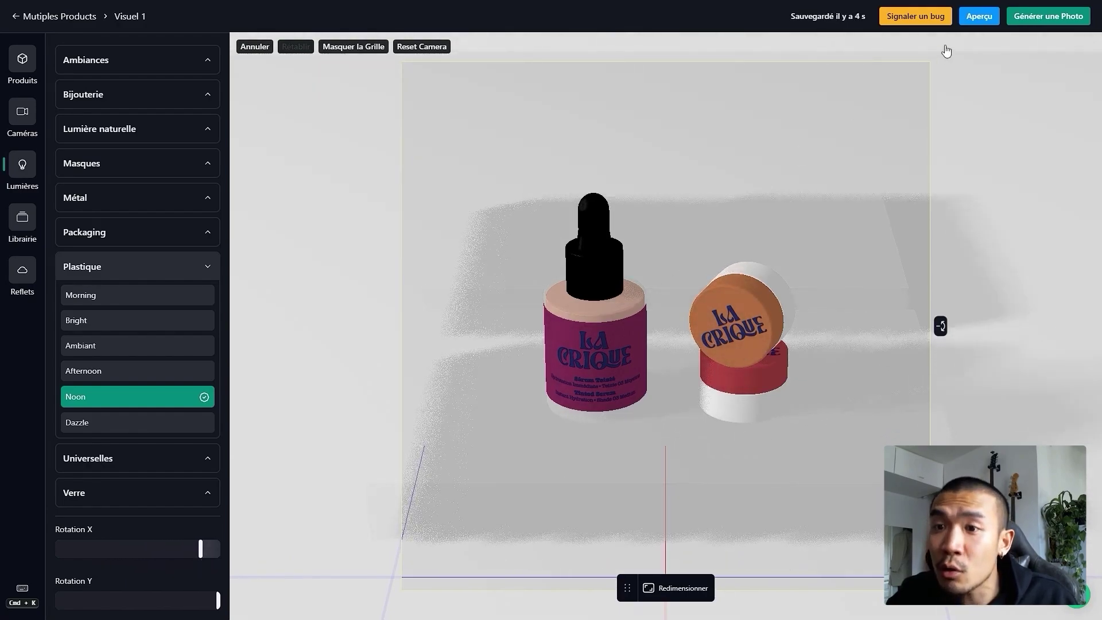
click(987, 22)
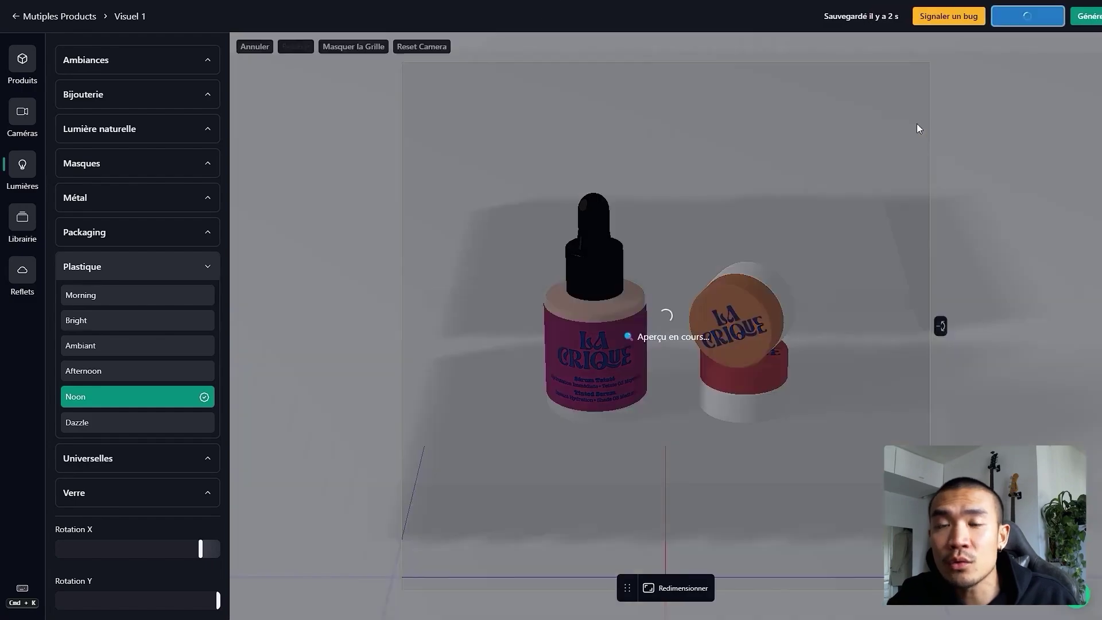
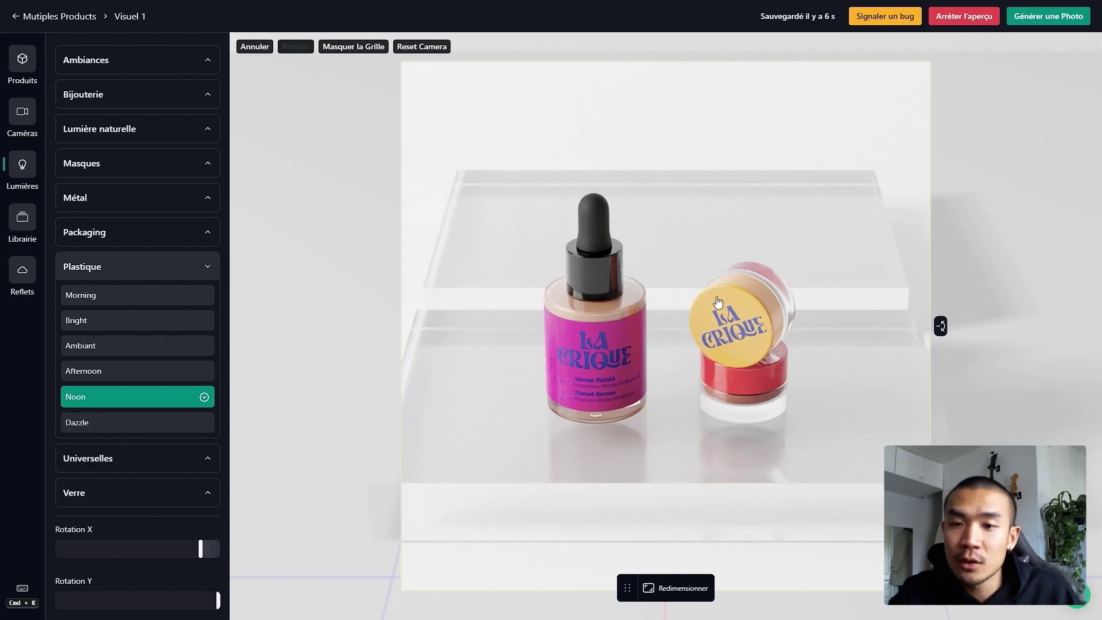
Step: Apply the 360° rotation animation to the lower red jar and play the scene's animation
click(732, 386)
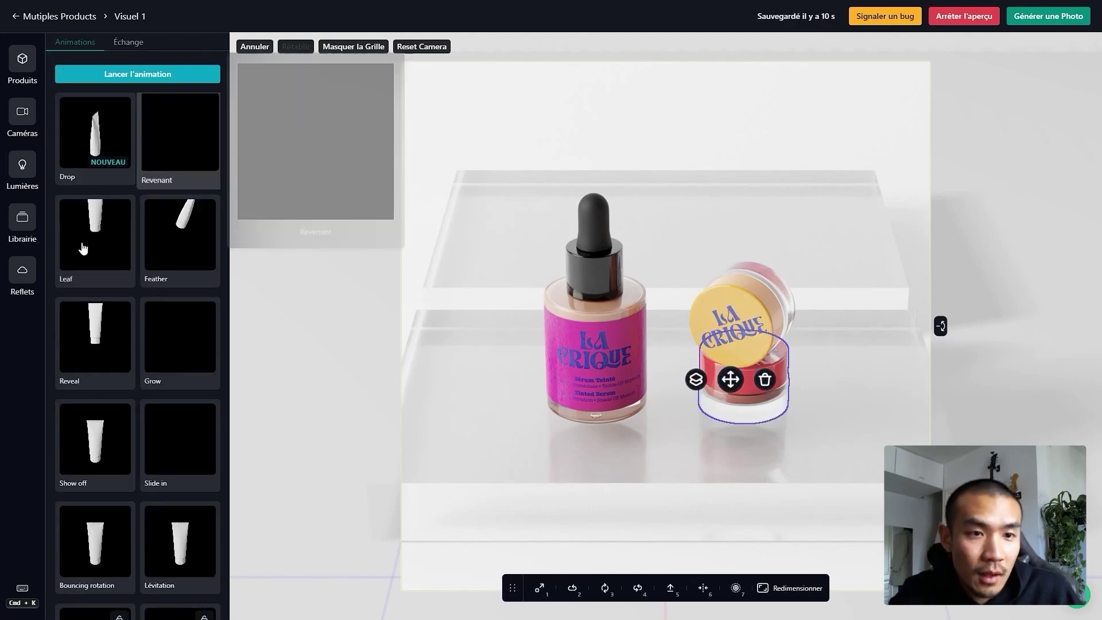
scroll(92, 275, down, 2)
mouse_move(94, 279)
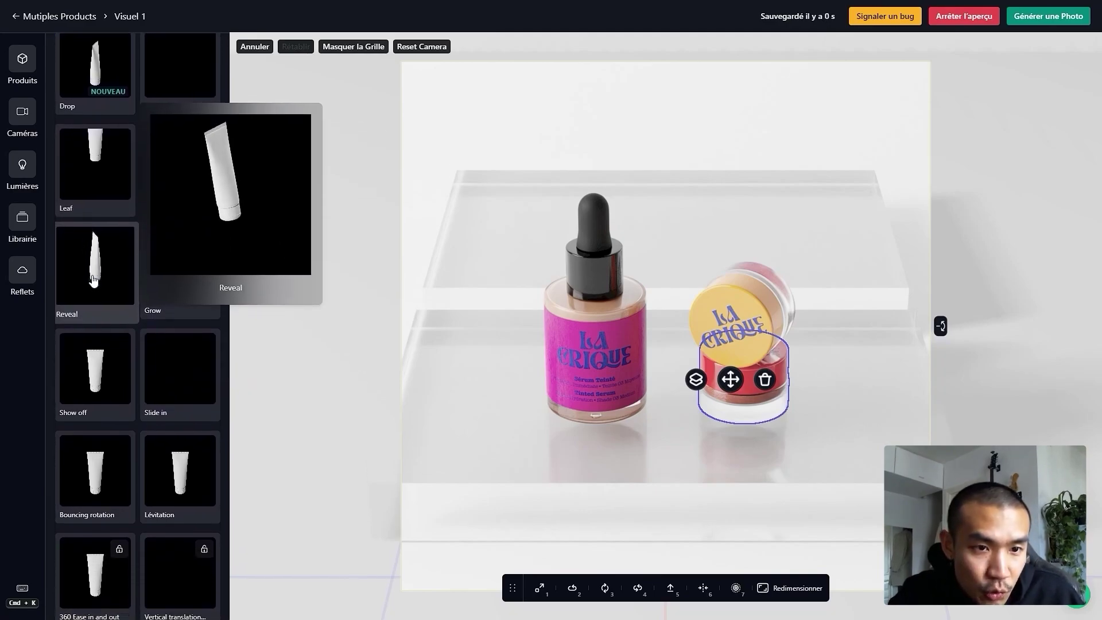
mouse_move(167, 280)
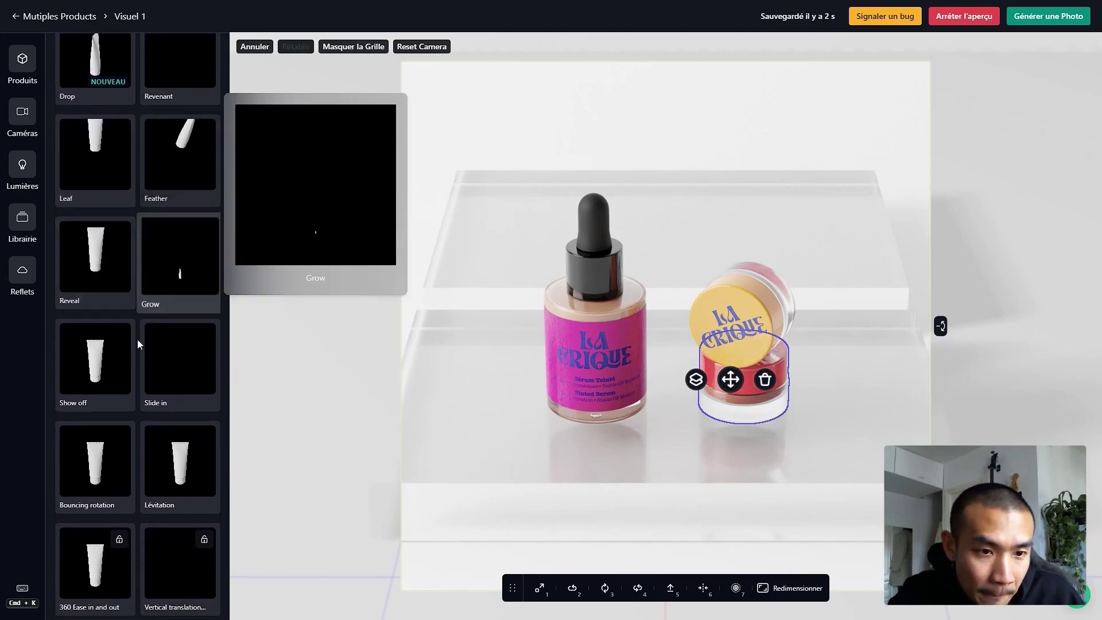
scroll(137, 339, down, 2)
scroll(137, 340, up, 4)
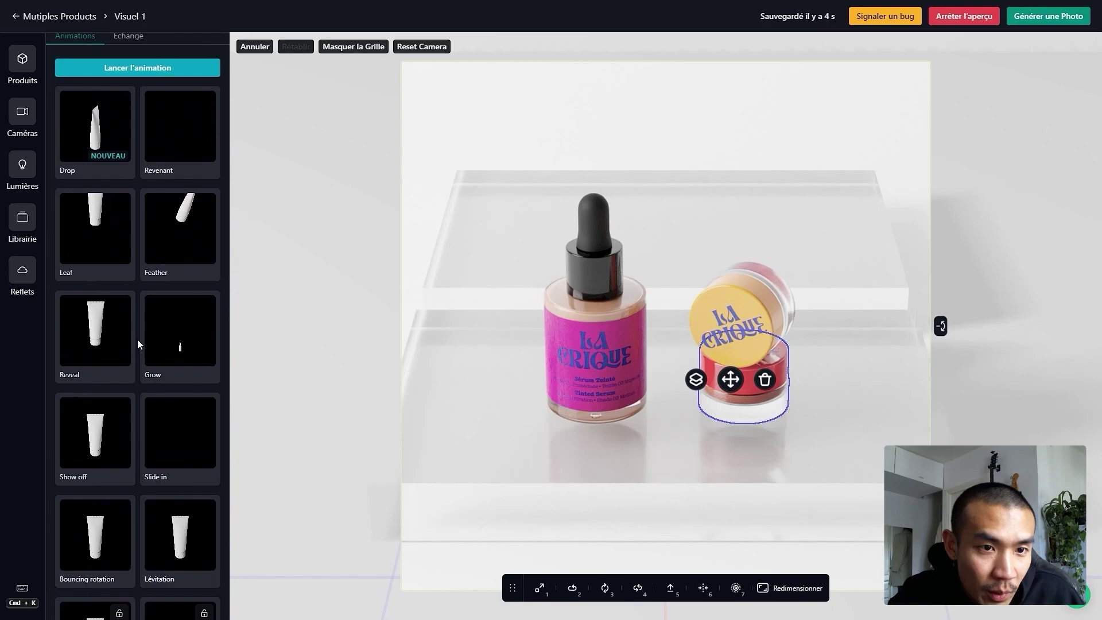
mouse_move(169, 174)
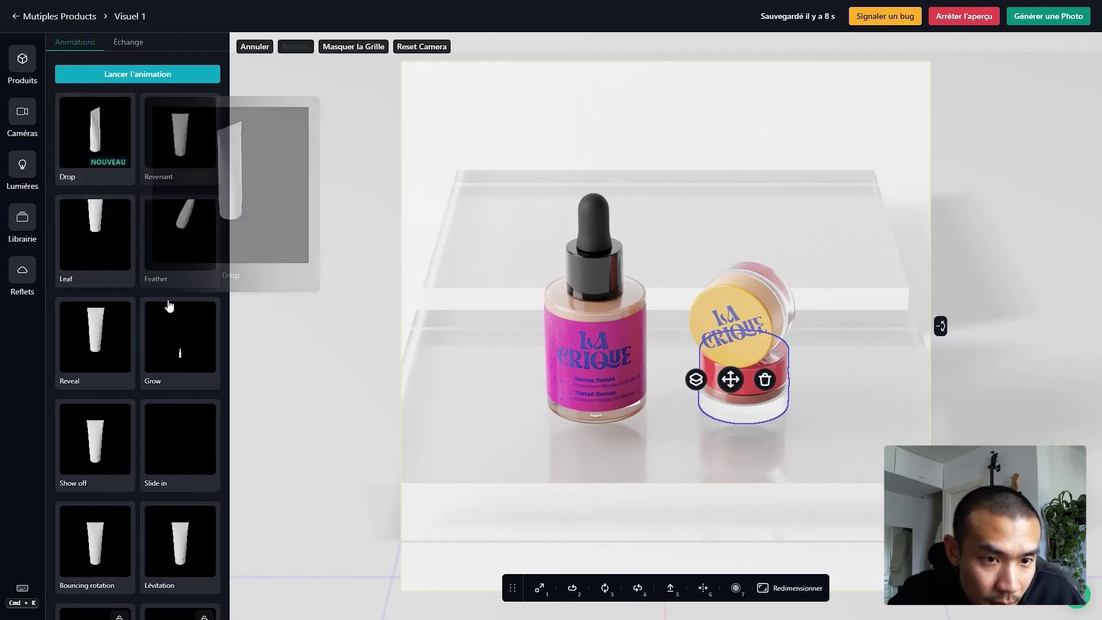
scroll(166, 316, down, 4)
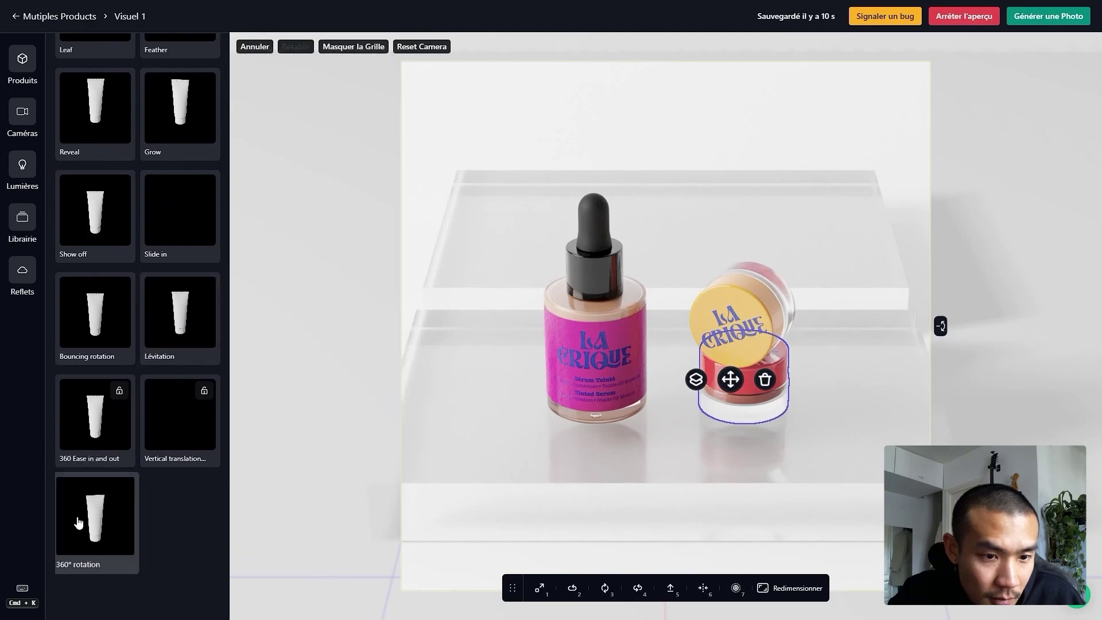
click(80, 520)
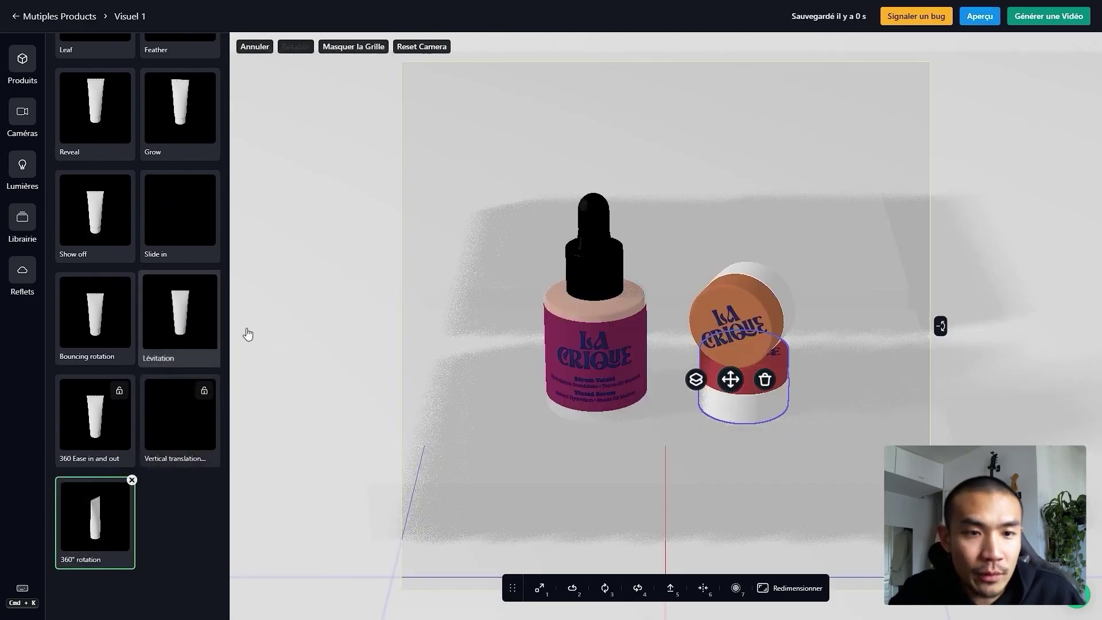
scroll(199, 164, up, 4)
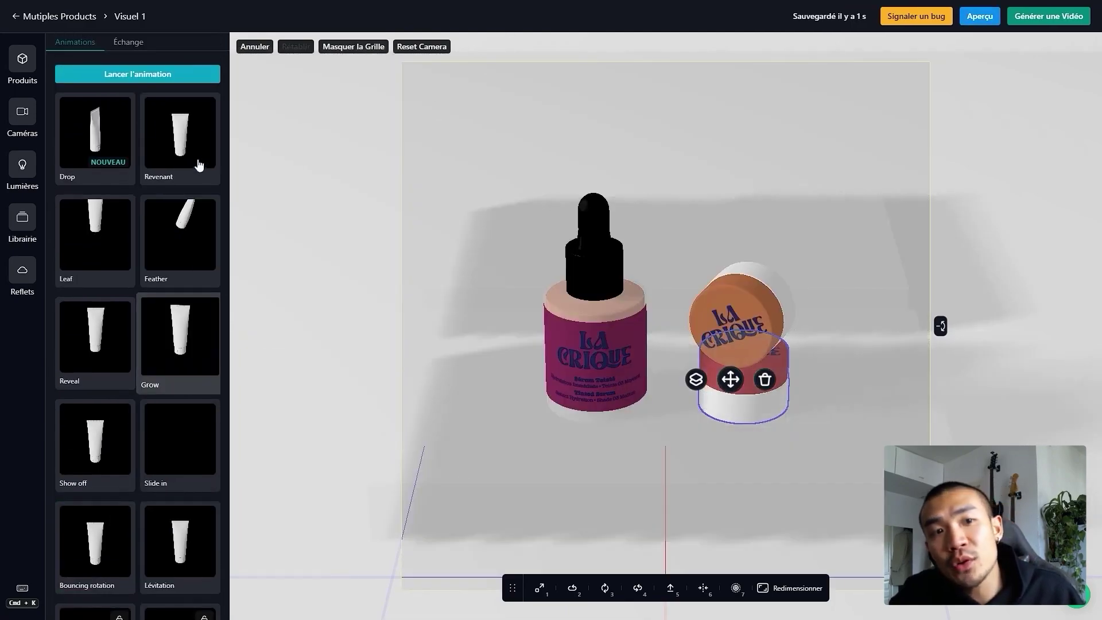
click(133, 81)
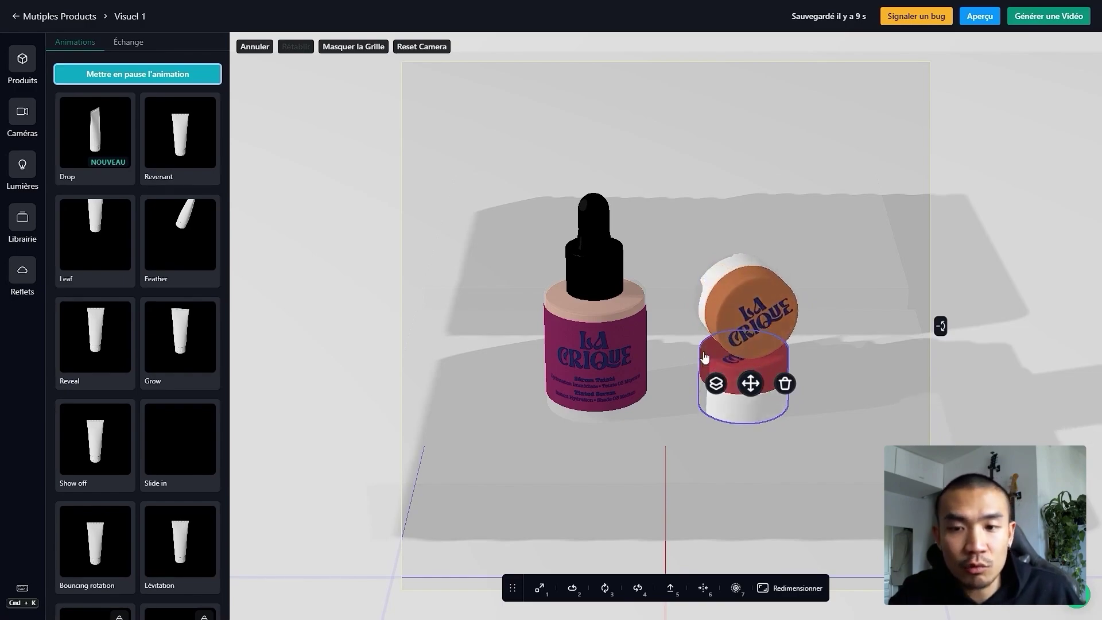
Step: Pause the animation, move the orange jar back over the red jar and raise it to rest on top
click(755, 323)
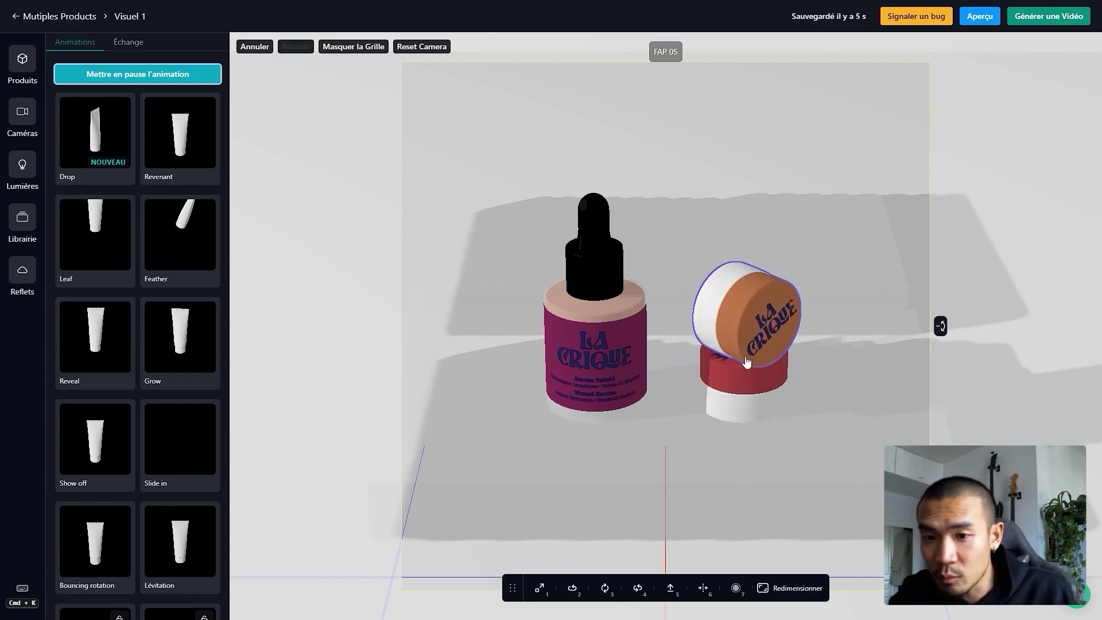
click(204, 71)
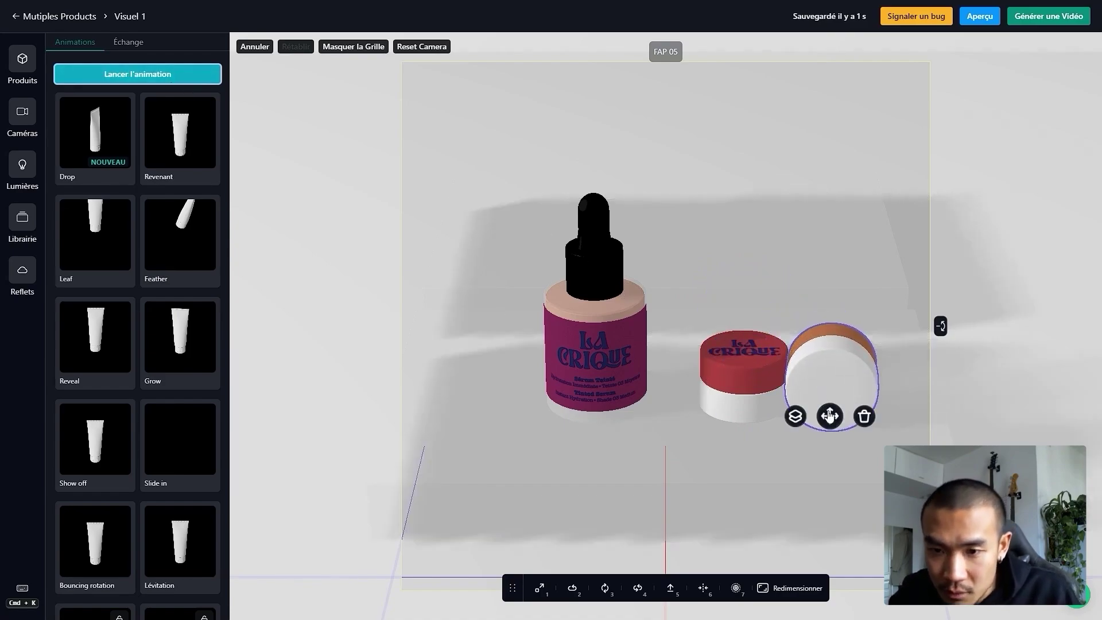
drag(831, 416, 818, 411)
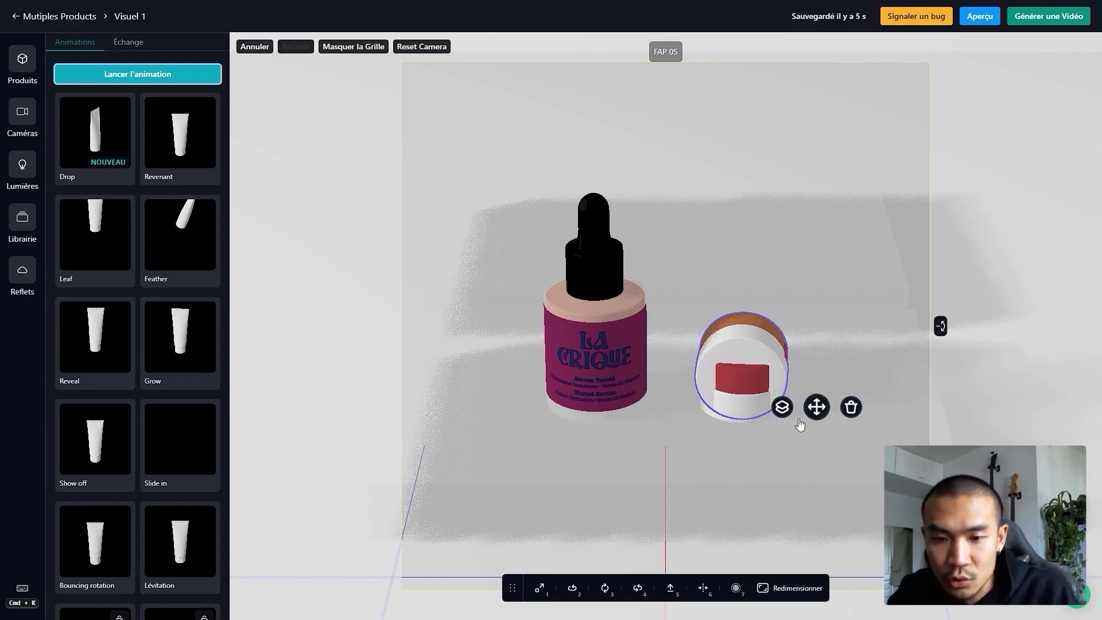
click(671, 588)
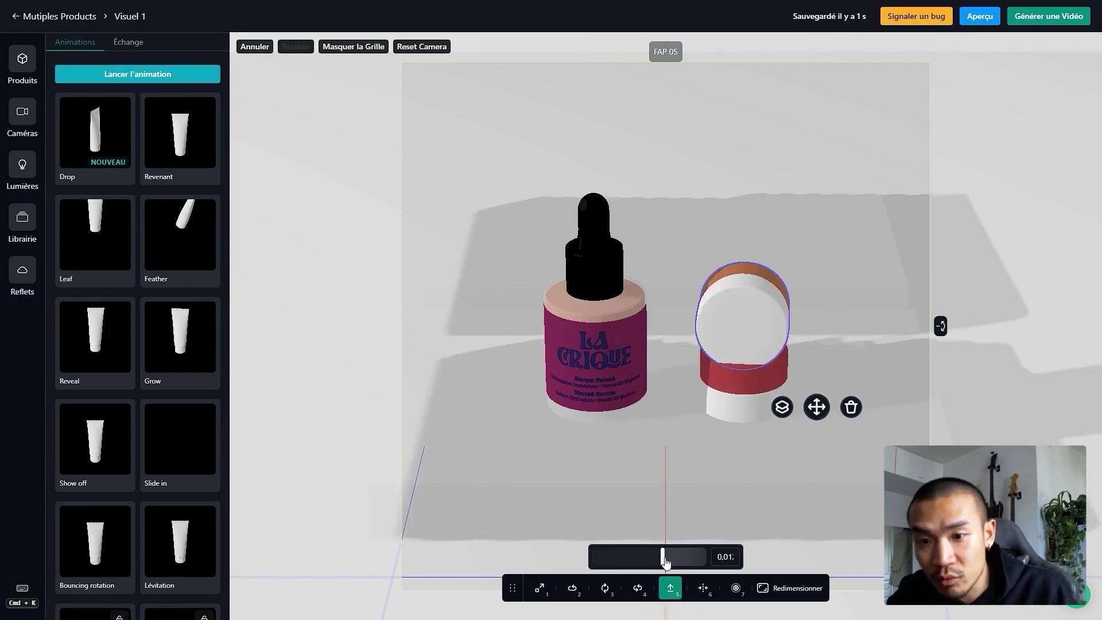
drag(662, 562, 666, 562)
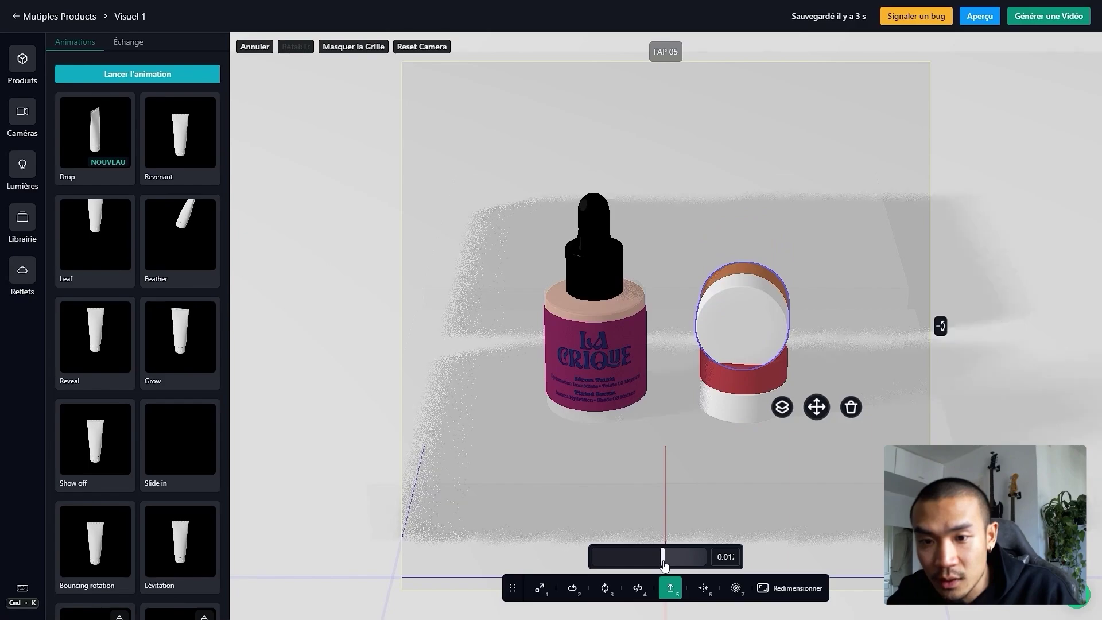
Step: Rotate the orange jar by four −45° increments so its La Crique lid faces the camera
click(638, 589)
click(573, 557)
click(573, 557)
click(573, 557)
click(573, 557)
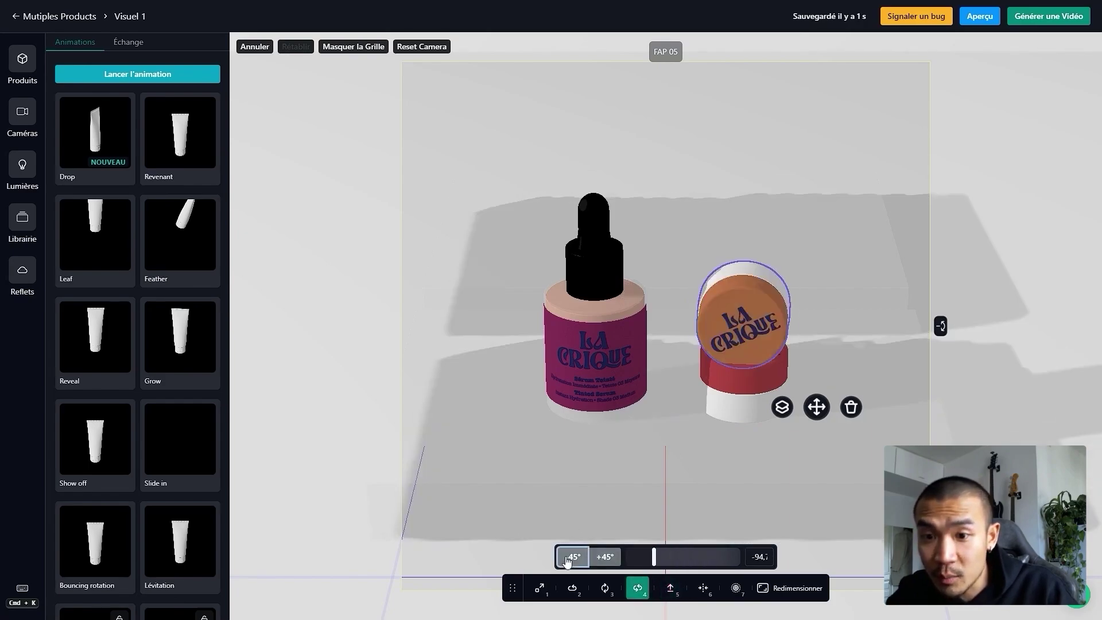
Step: Play the animation to check the stacked jars and apply the Show off animation to the lower red jar
click(744, 411)
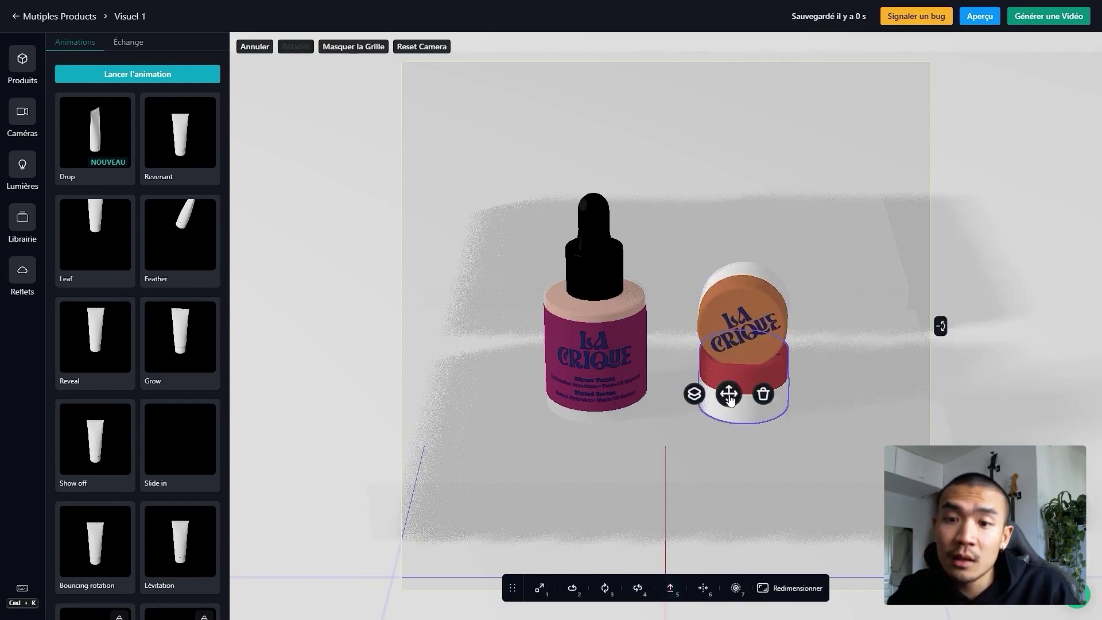
click(175, 82)
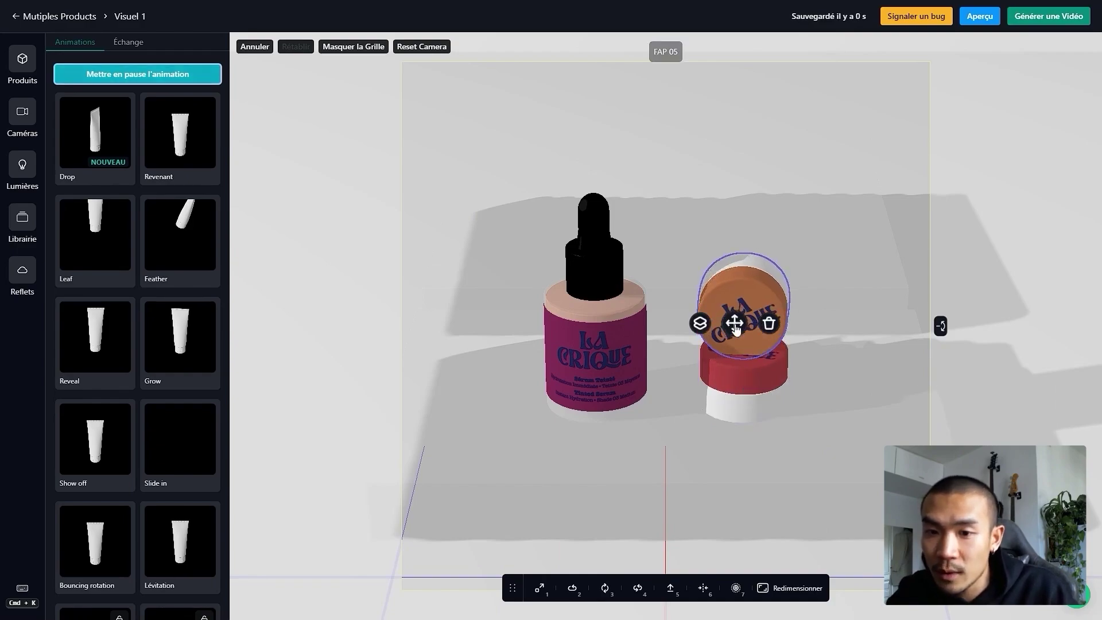
click(754, 353)
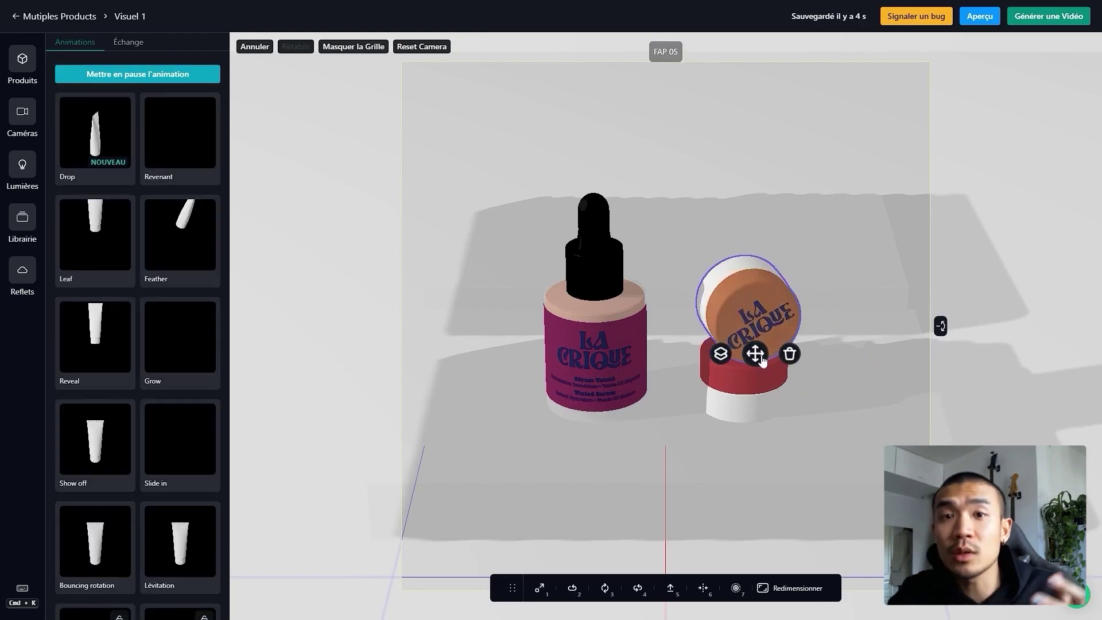
click(717, 380)
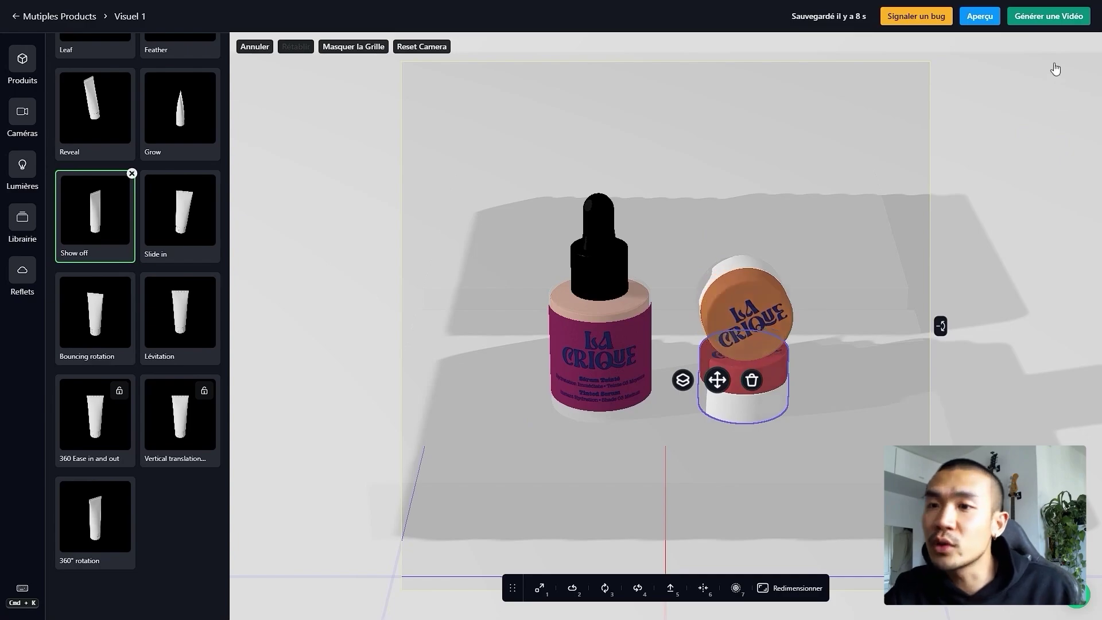
Step: Generate an 8-second video of the scene and name the render "Vidéo 1"
click(1026, 17)
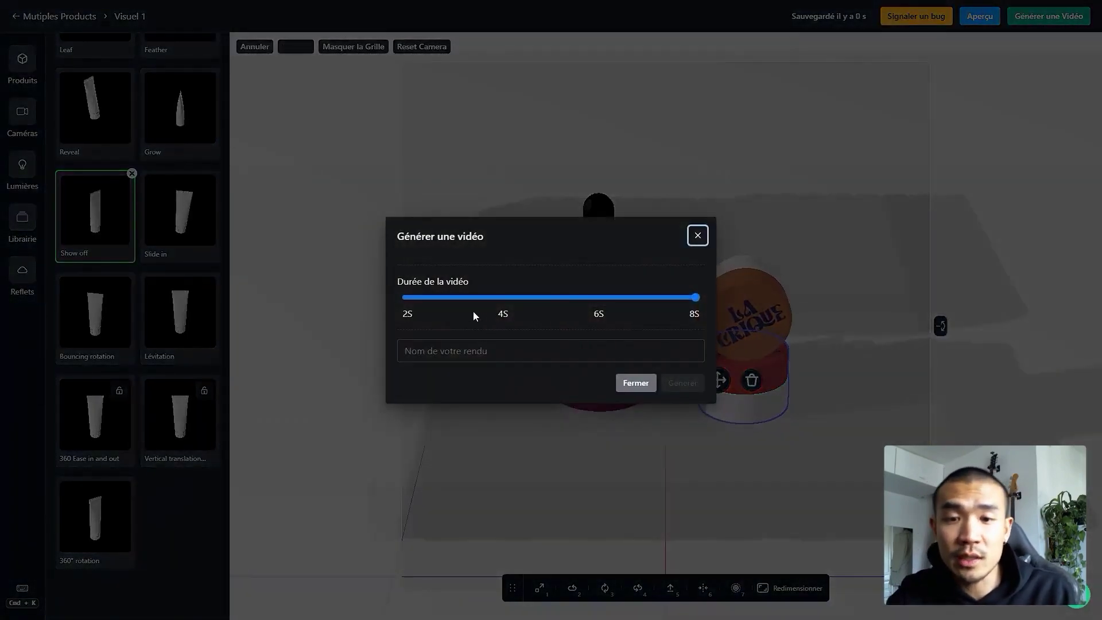
drag(436, 305, 696, 297)
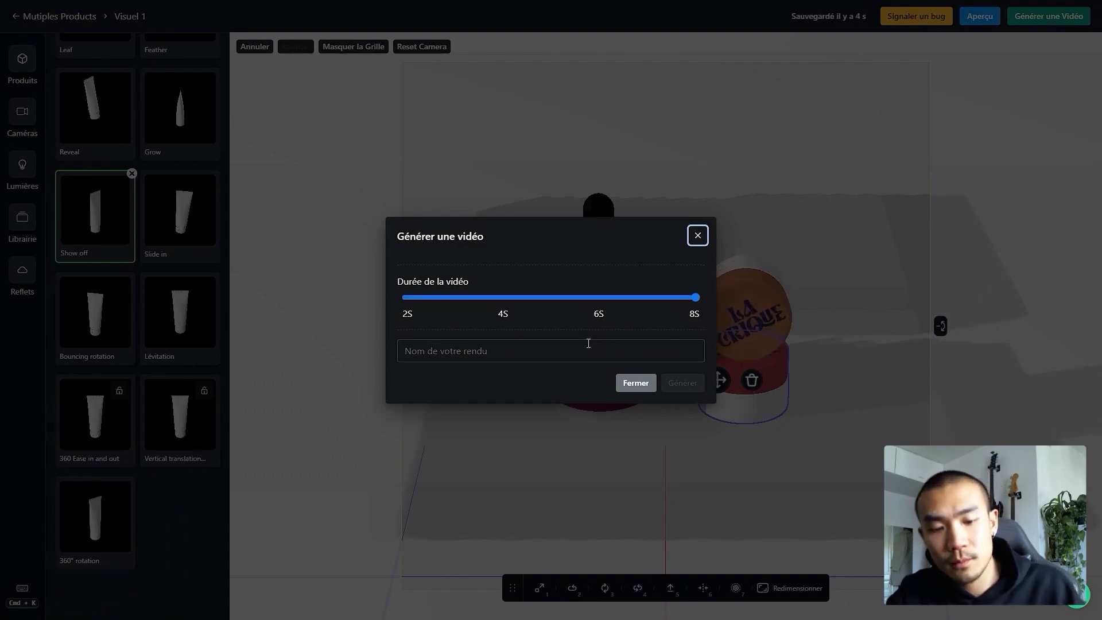
right_click(588, 344)
click(546, 348)
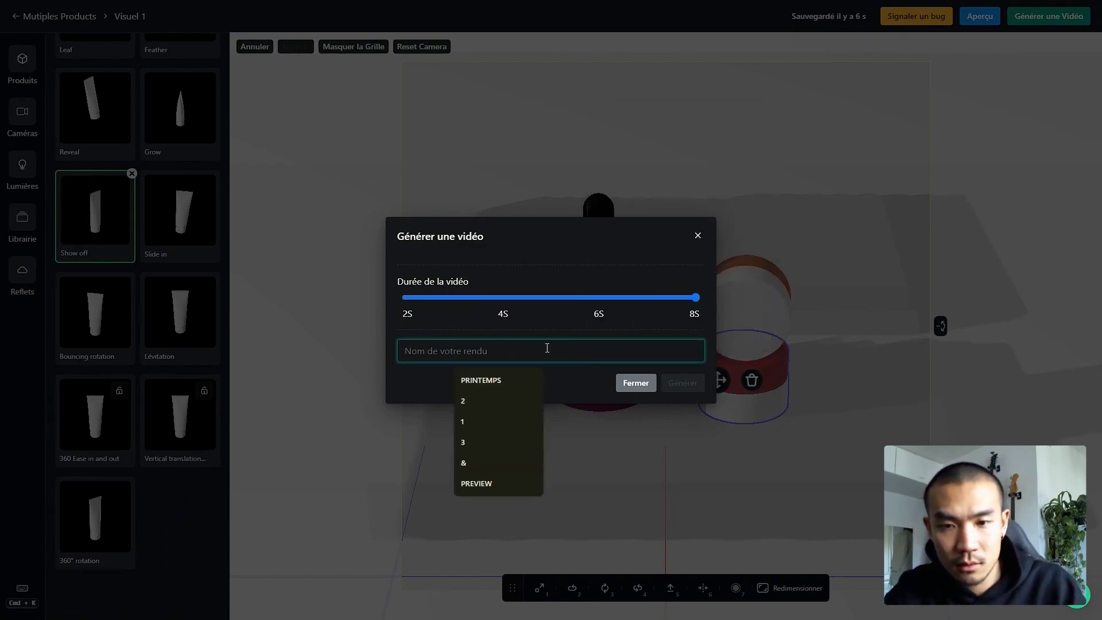
text(Vidéo &)
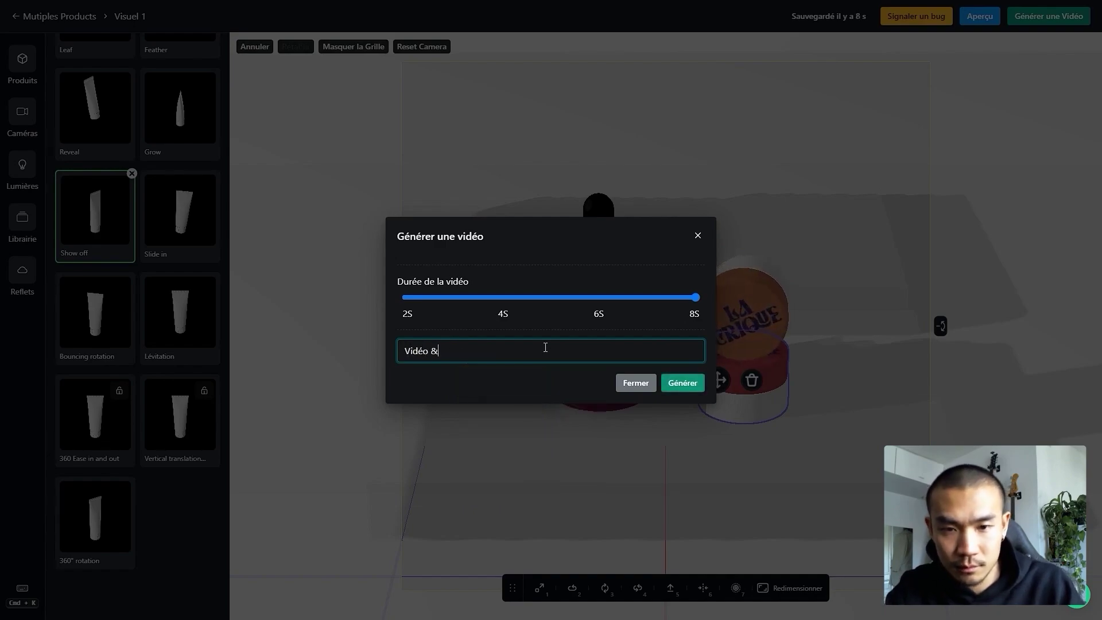
key(BackSpace)
text(1)
click(683, 390)
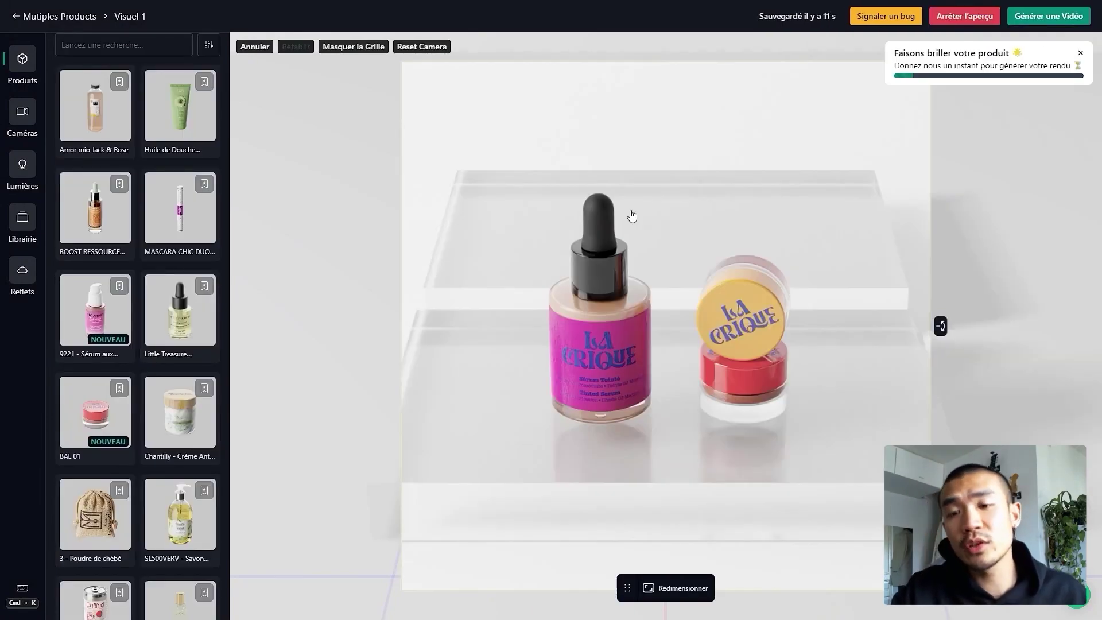
Step: Remove the Show off animation from the lower red jar and reapply it
click(727, 295)
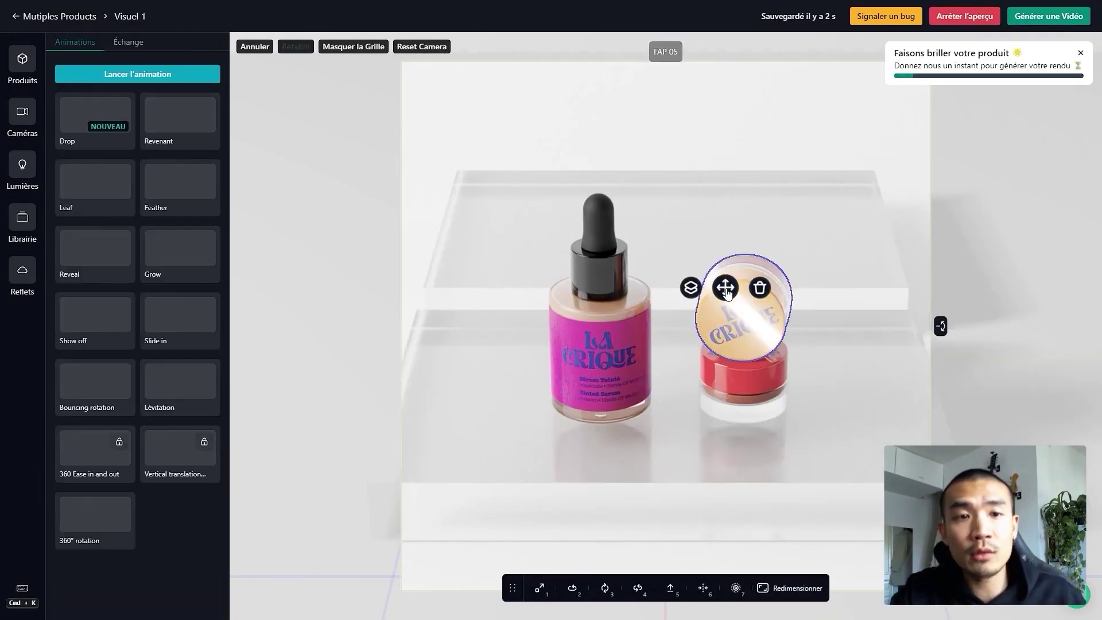
click(715, 378)
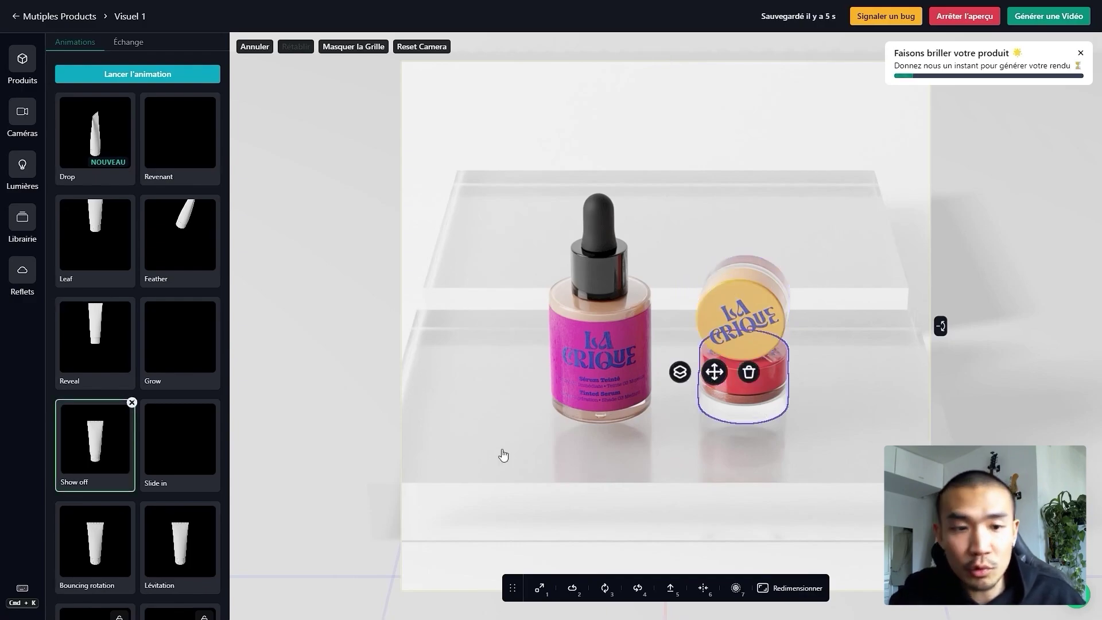
click(135, 399)
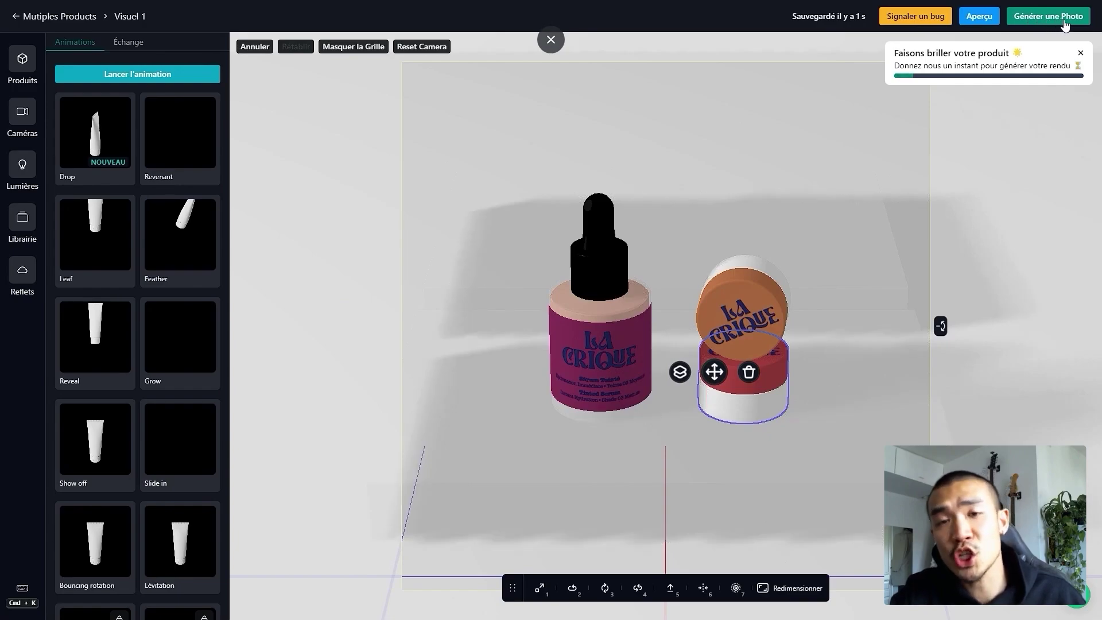
click(114, 455)
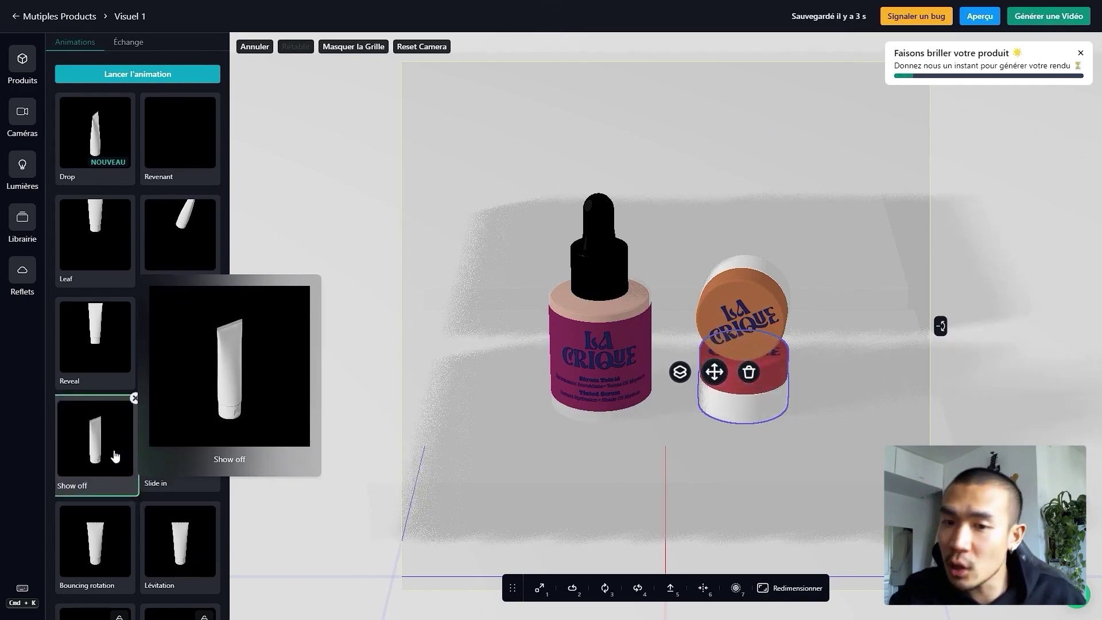
Step: Browse the video camera presets and apply the Dolly traveling to preview its movement on the scene
click(11, 116)
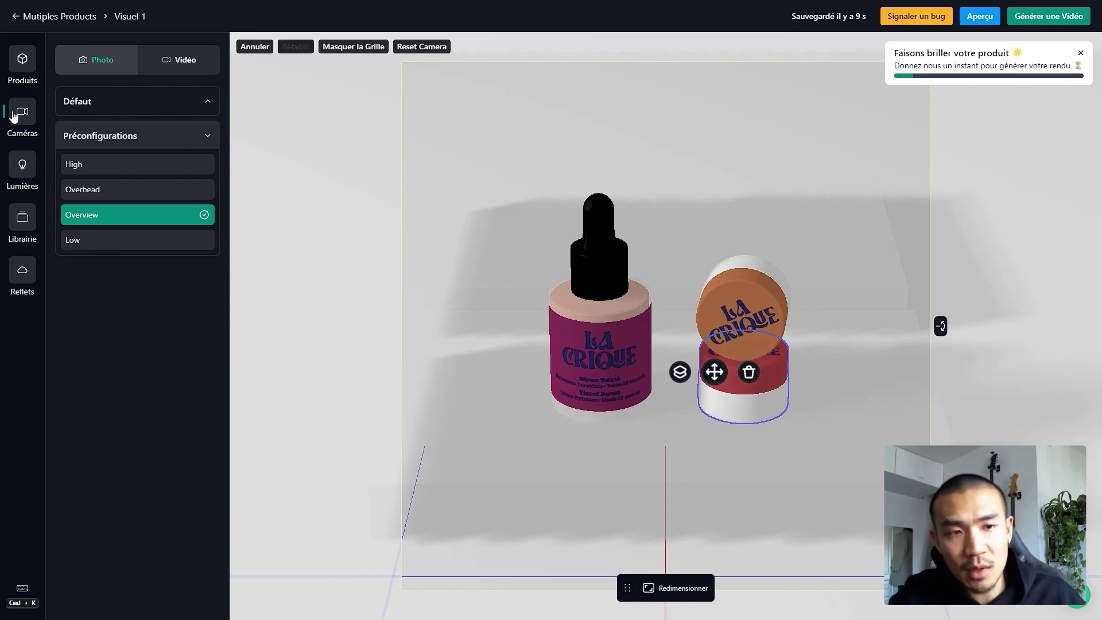
click(182, 60)
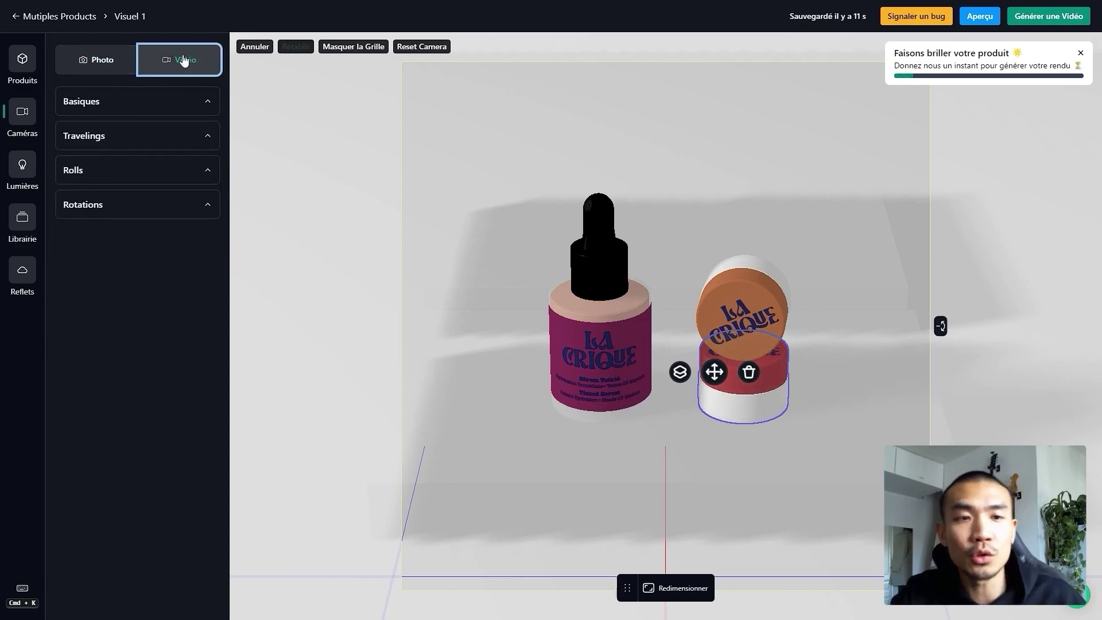
click(91, 198)
click(100, 177)
click(124, 146)
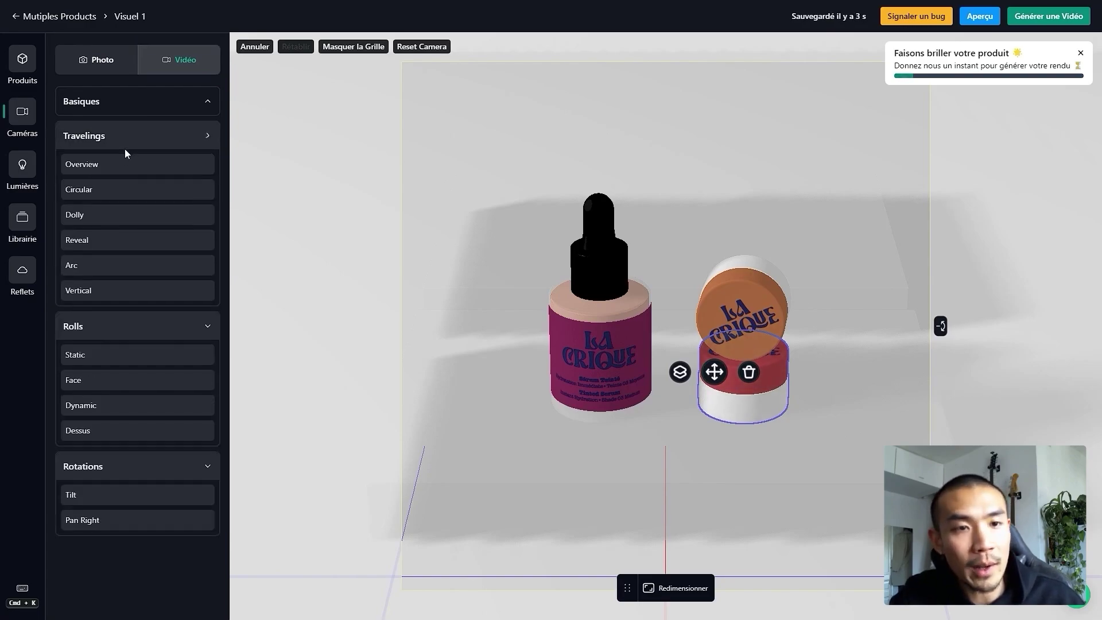
click(99, 214)
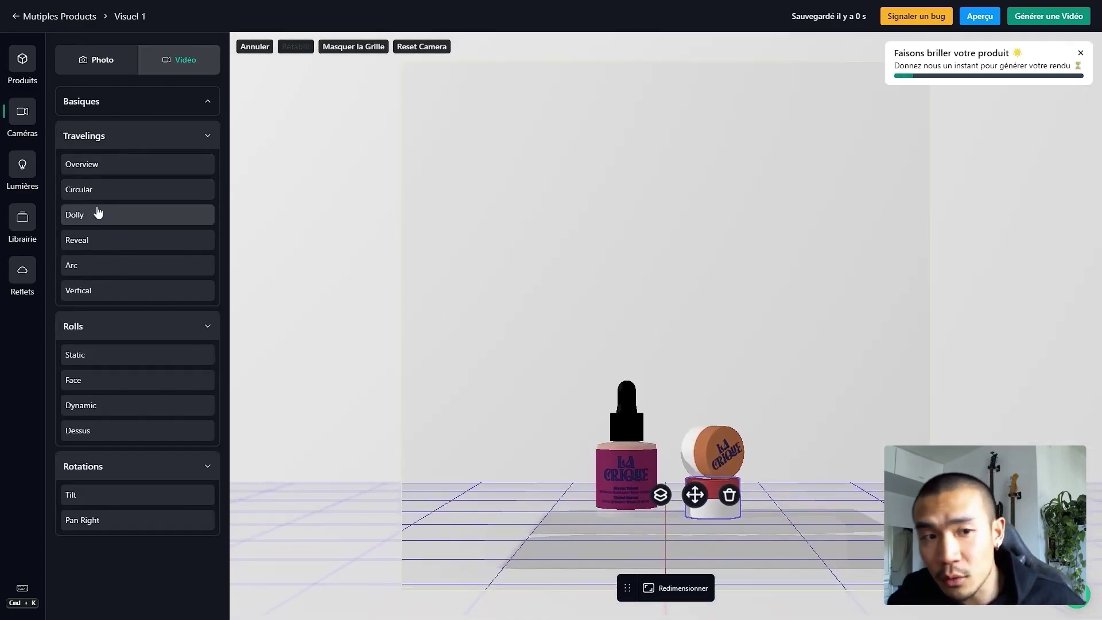
click(167, 220)
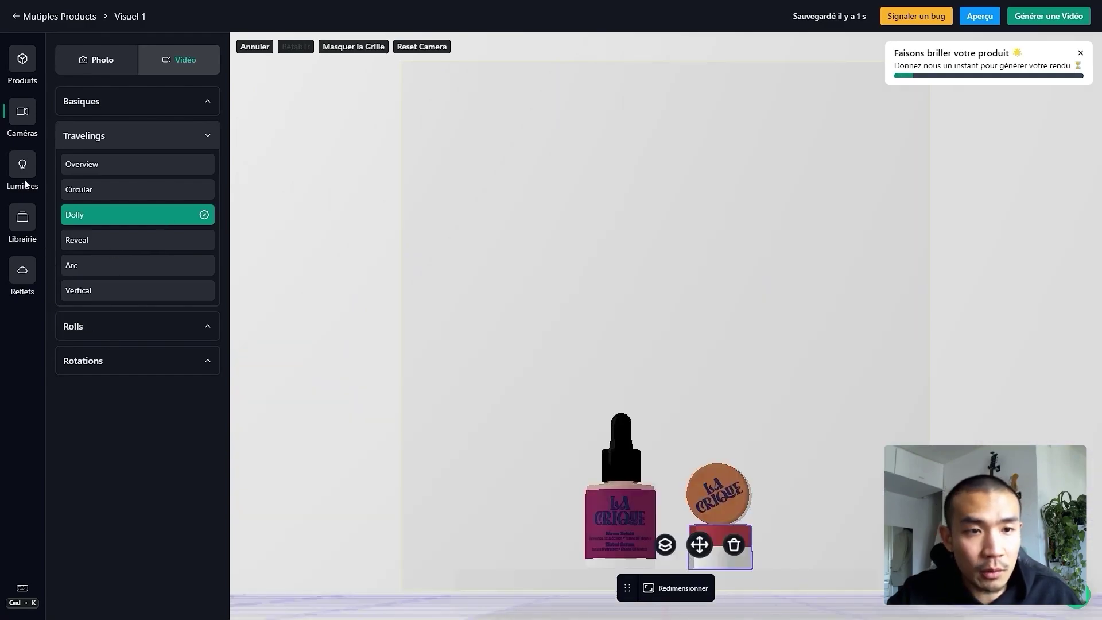
Step: Try the Overhead preset among the photo cameras and switch to the default Avancée camera
click(112, 69)
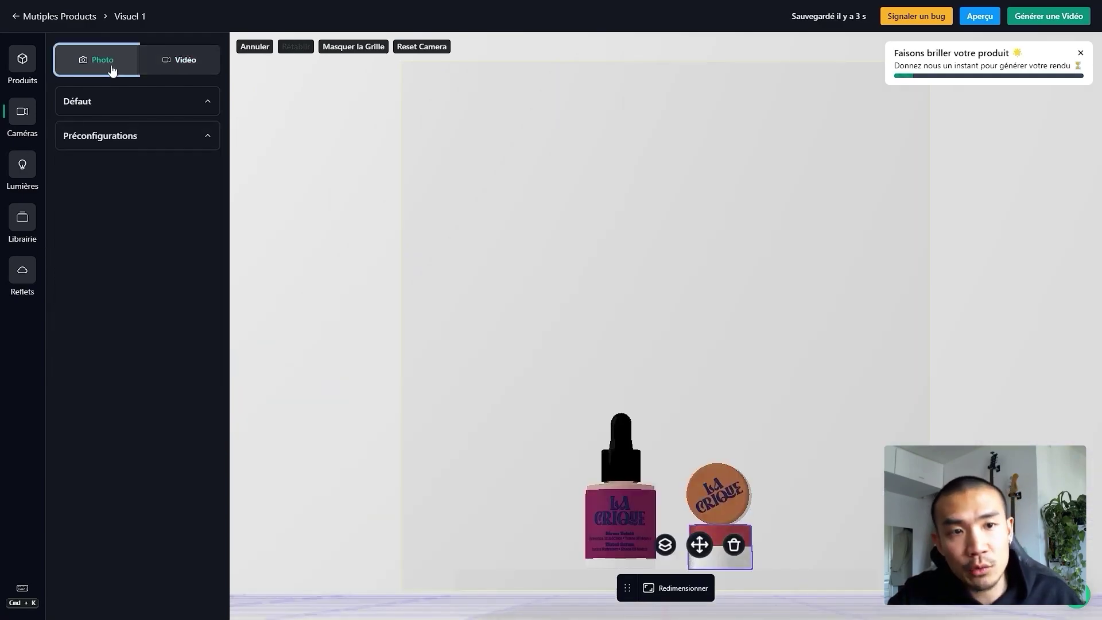
click(94, 136)
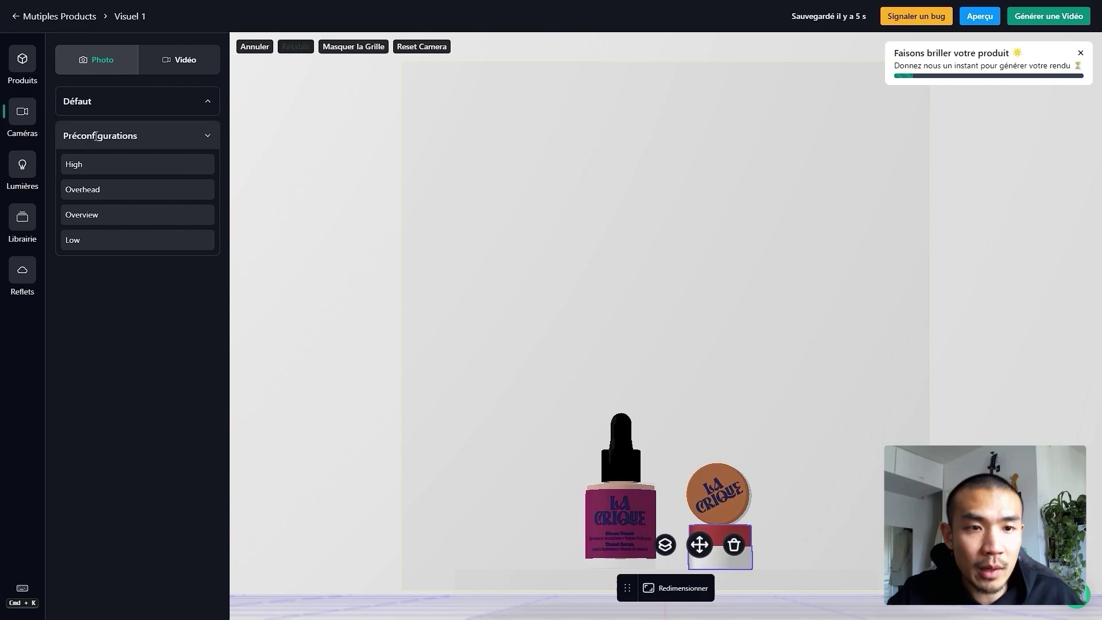
click(94, 190)
click(94, 190)
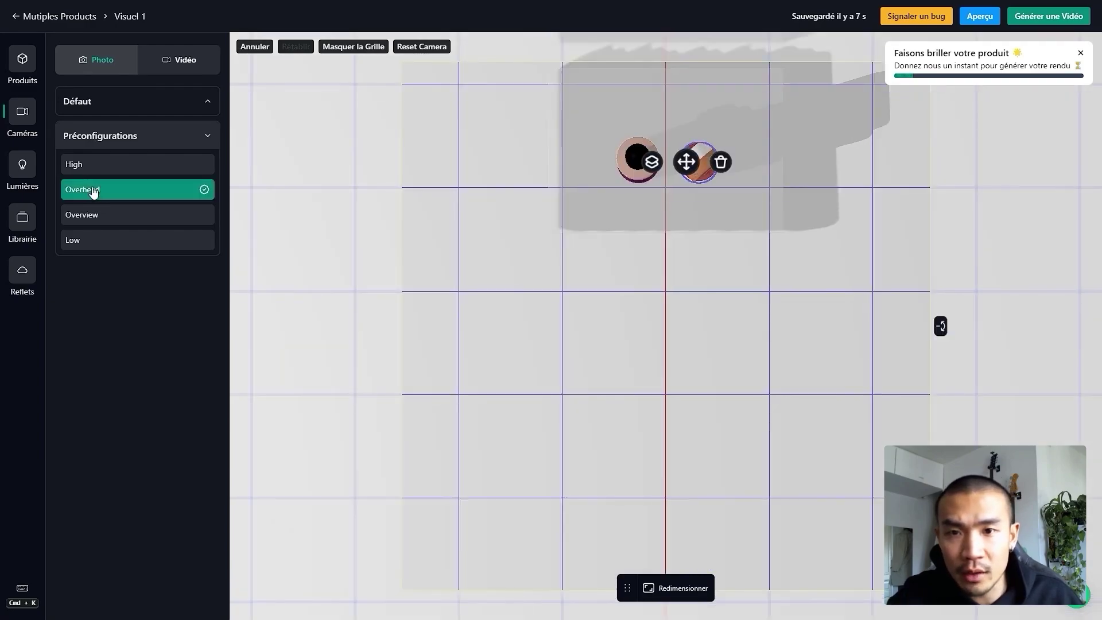
click(96, 113)
click(91, 131)
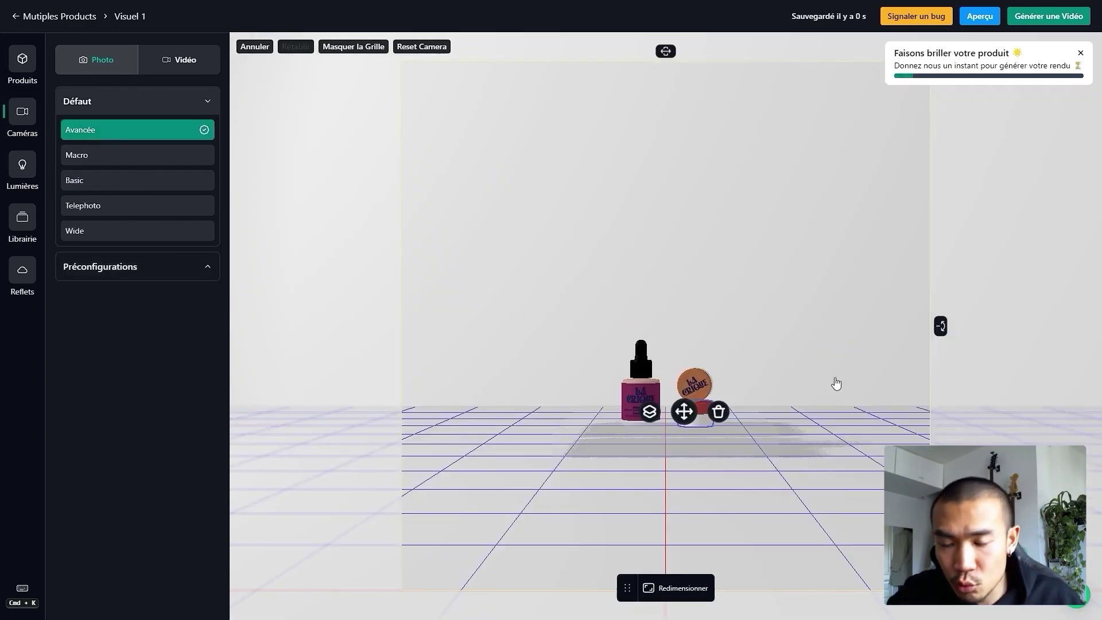
Step: Select both transparent boards, scale them up to 3 along with the products standing on them, and deselect them
drag(837, 384, 706, 214)
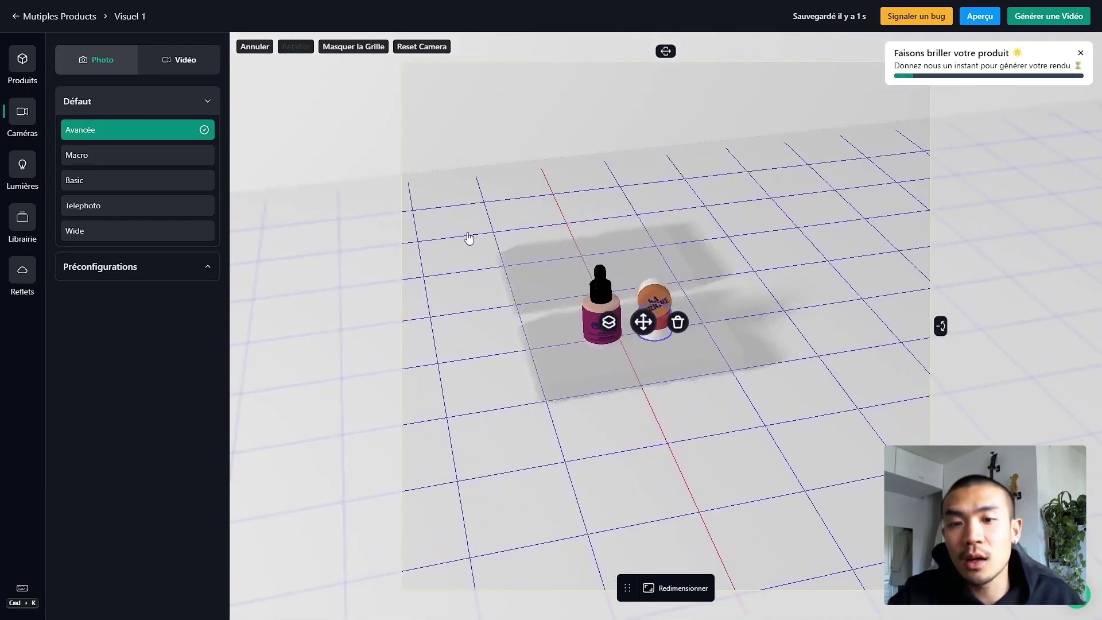
click(519, 253)
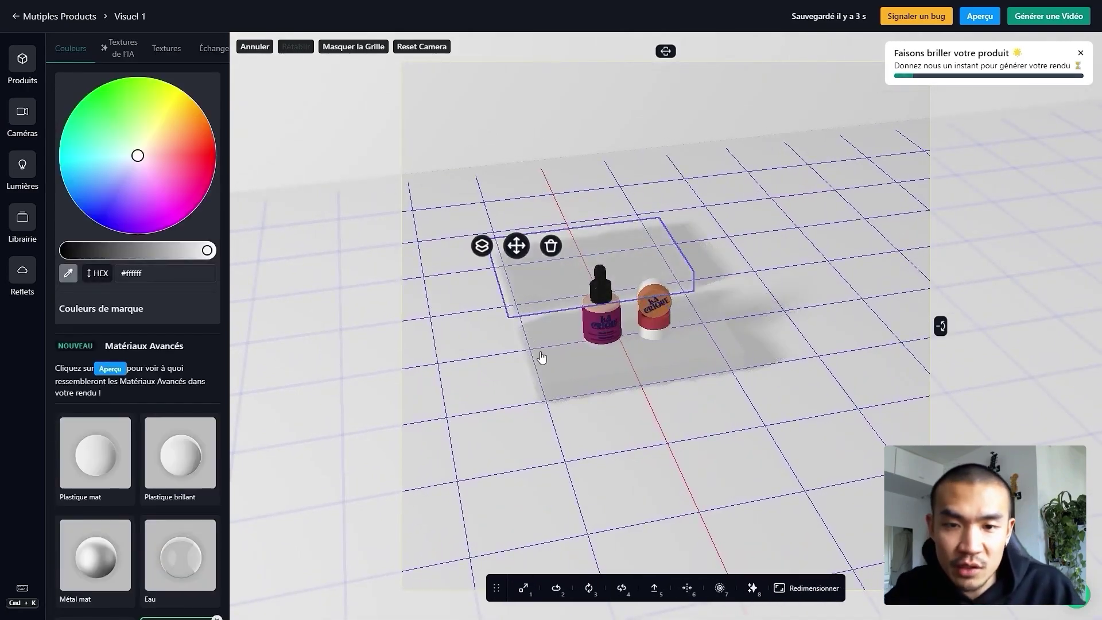
click(541, 358)
click(523, 584)
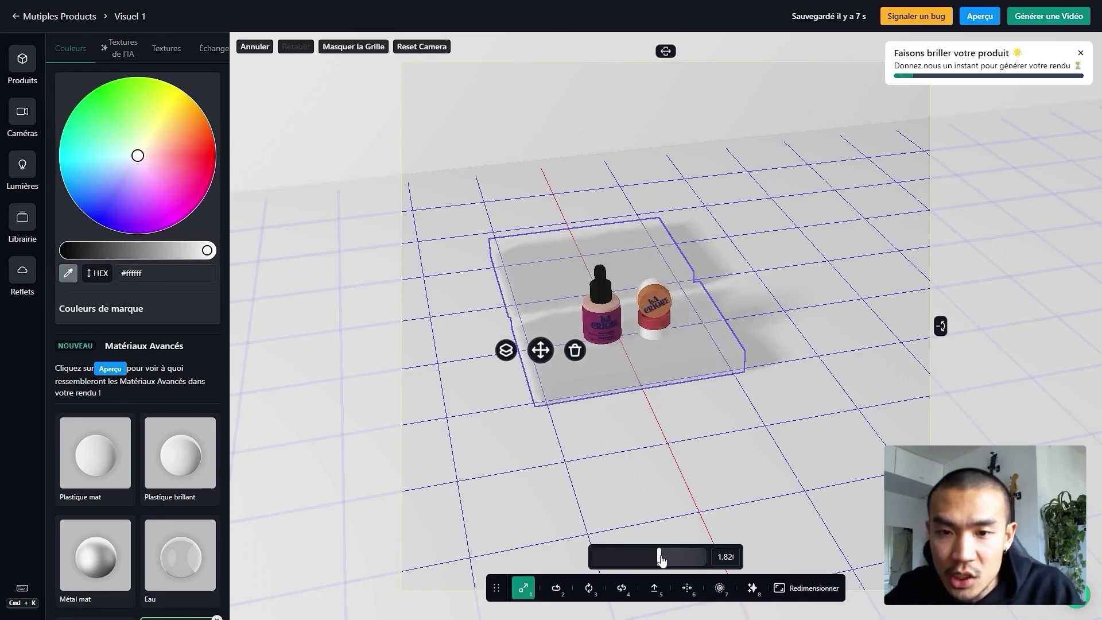
drag(661, 559, 754, 572)
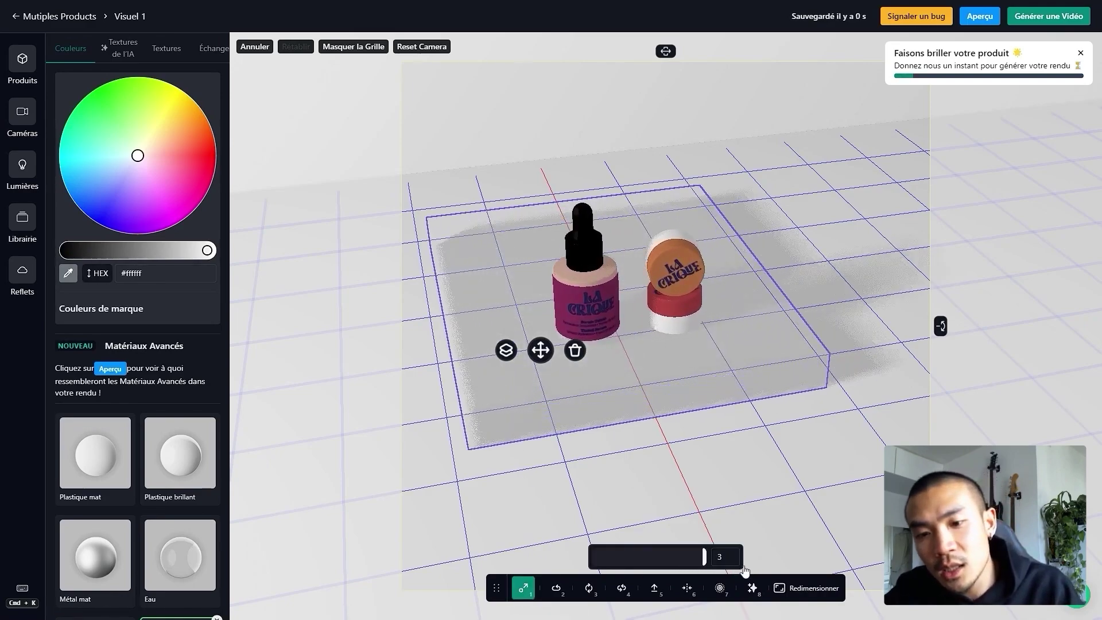
click(715, 501)
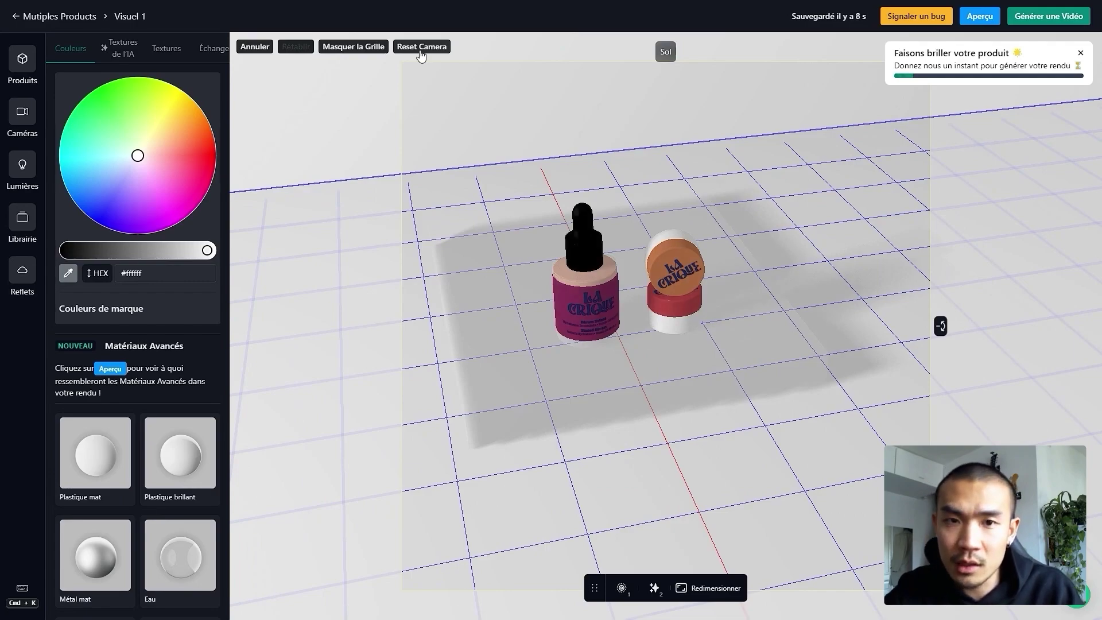
Step: Reset the camera and move the front board with its products forward, closer to the camera
click(422, 47)
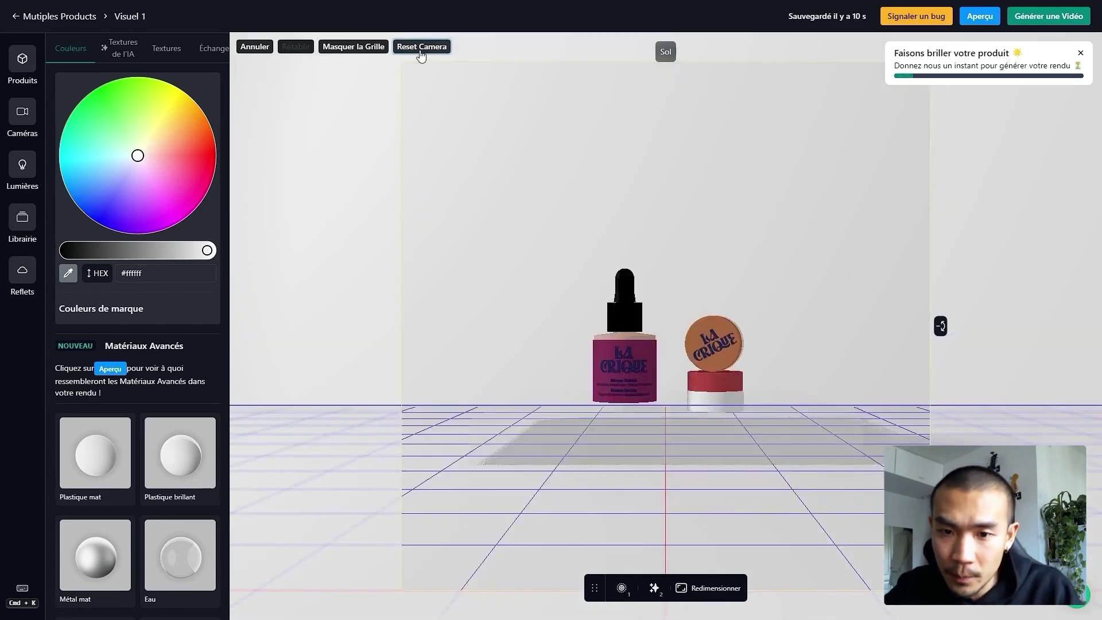
click(680, 432)
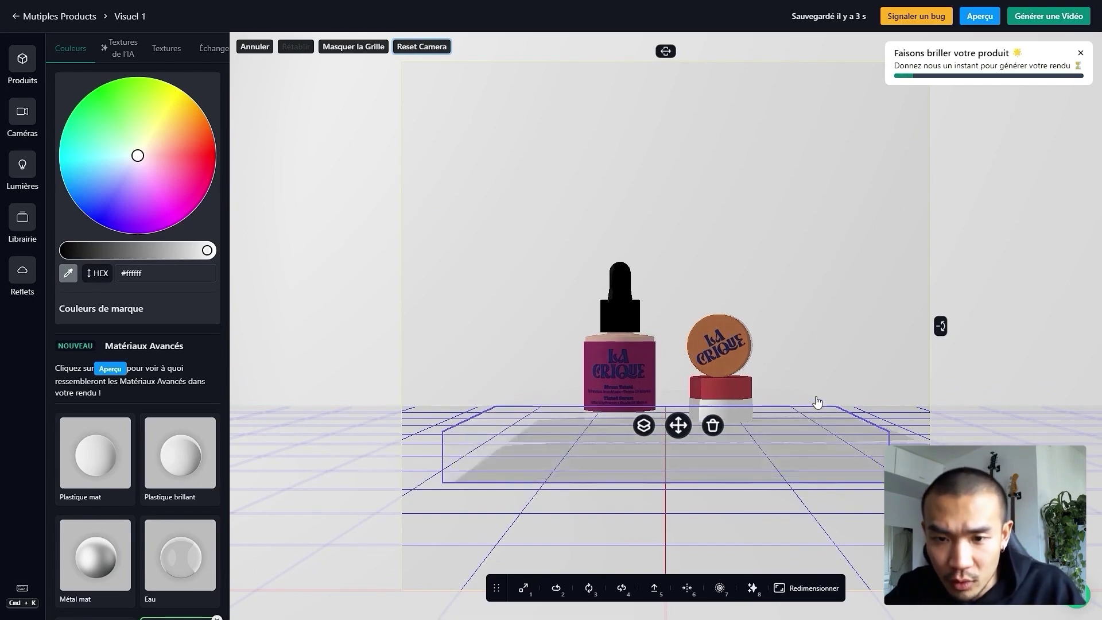
click(866, 290)
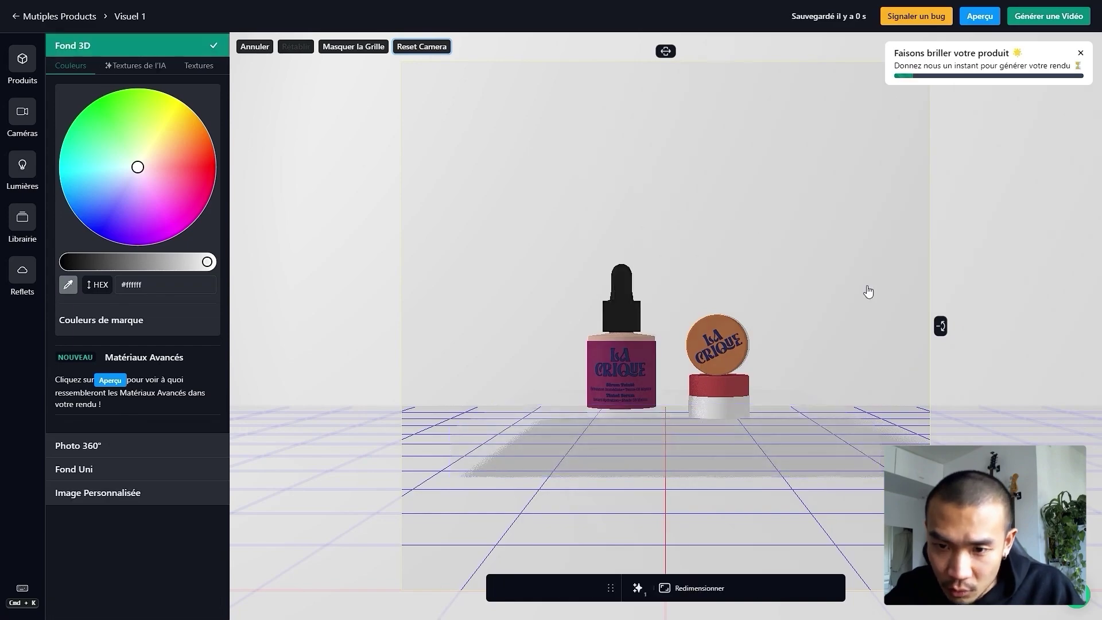
drag(866, 291, 719, 180)
click(666, 215)
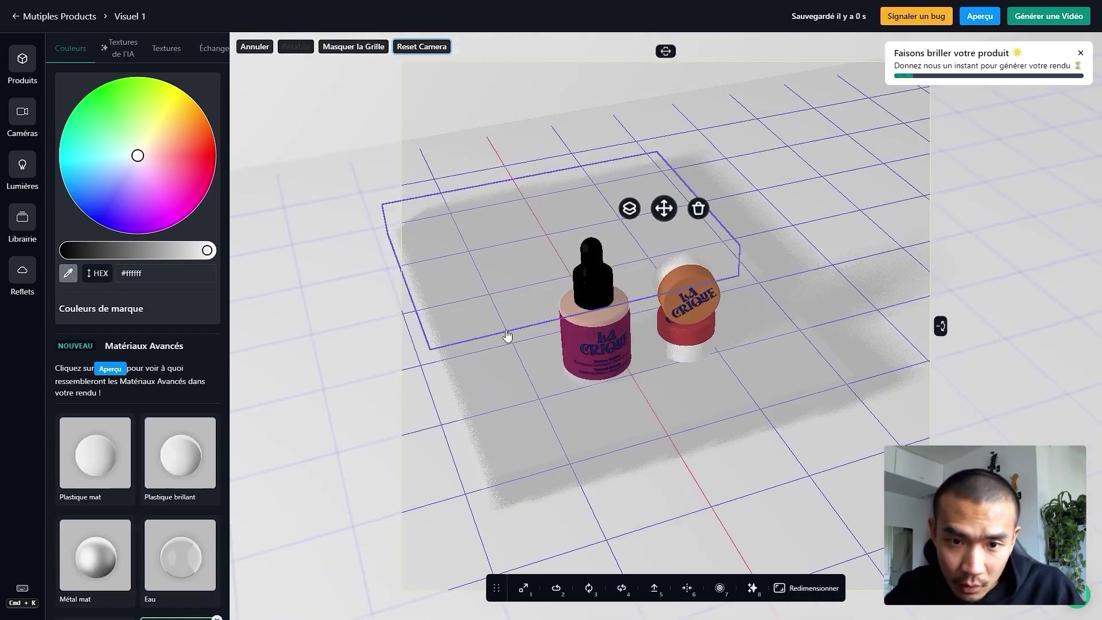
drag(666, 215, 445, 304)
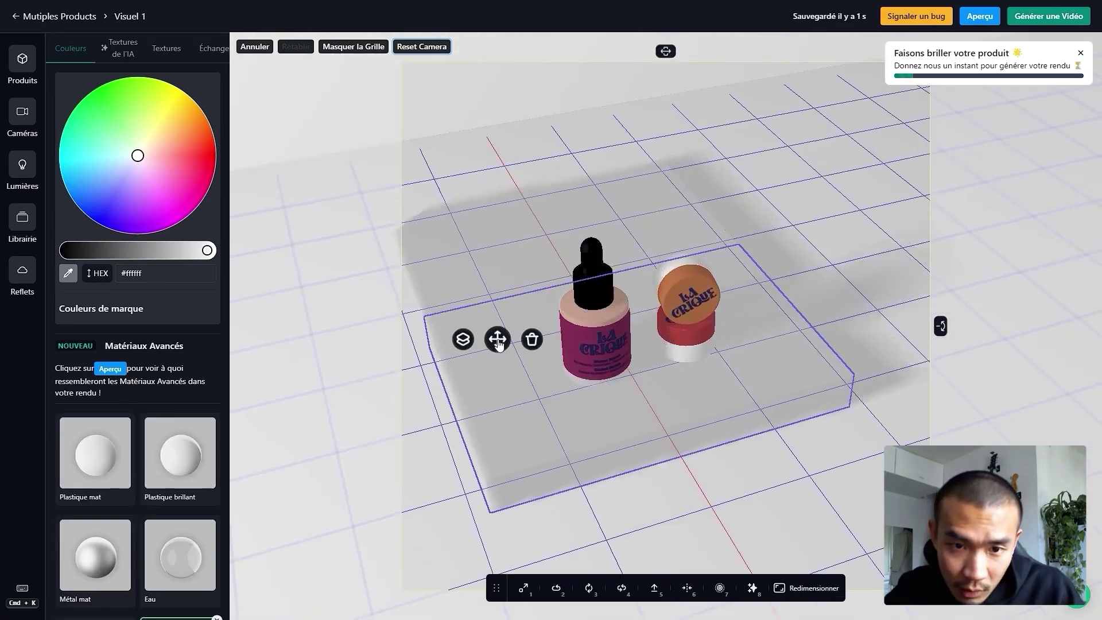
click(413, 50)
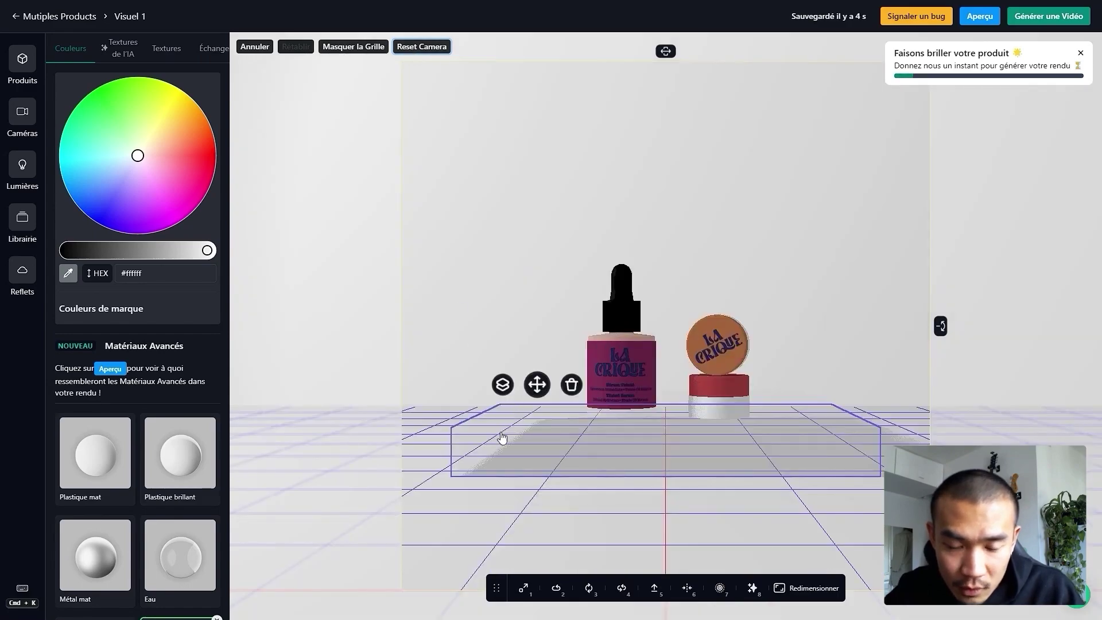
drag(502, 438, 497, 440)
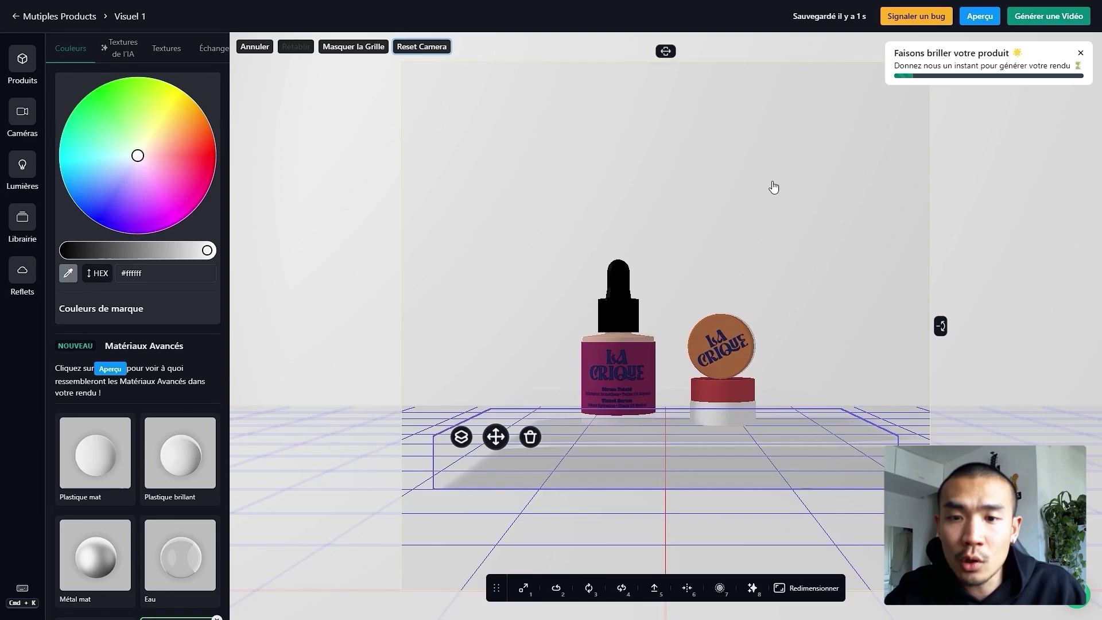
Step: Reposition the rear board behind the front board from an angled view and reset the camera
drag(849, 308, 561, 202)
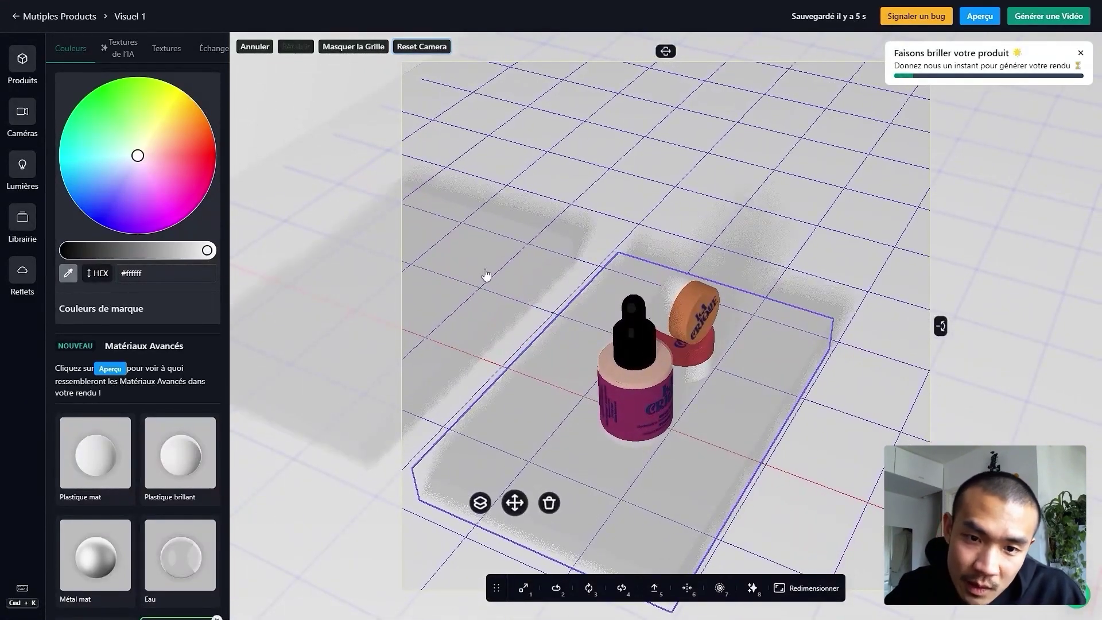
drag(486, 275, 585, 314)
drag(556, 160, 483, 94)
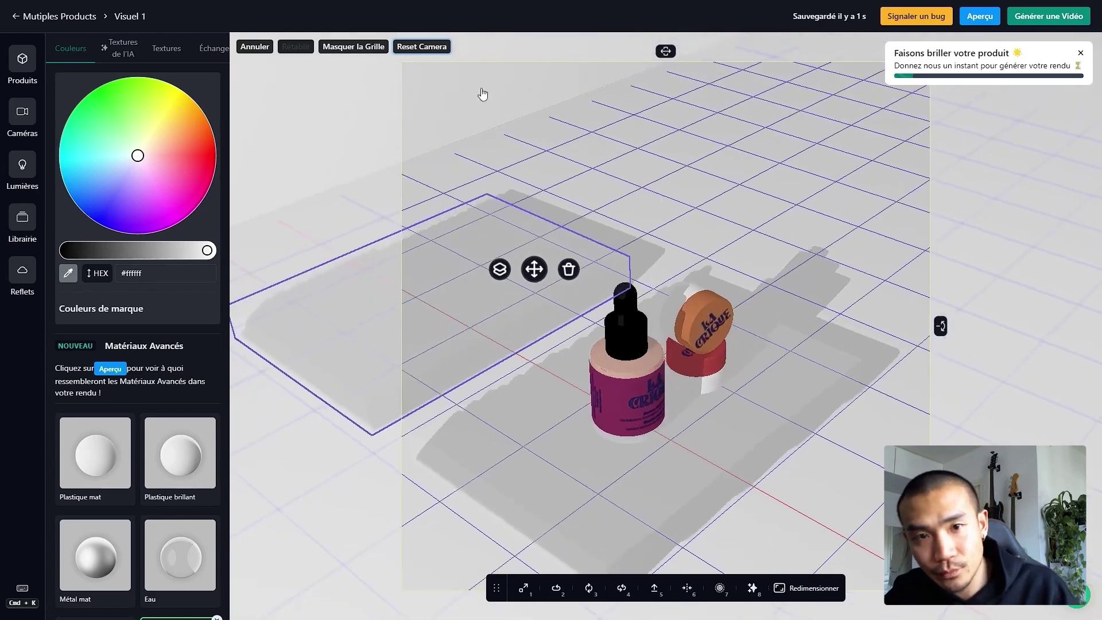
click(437, 48)
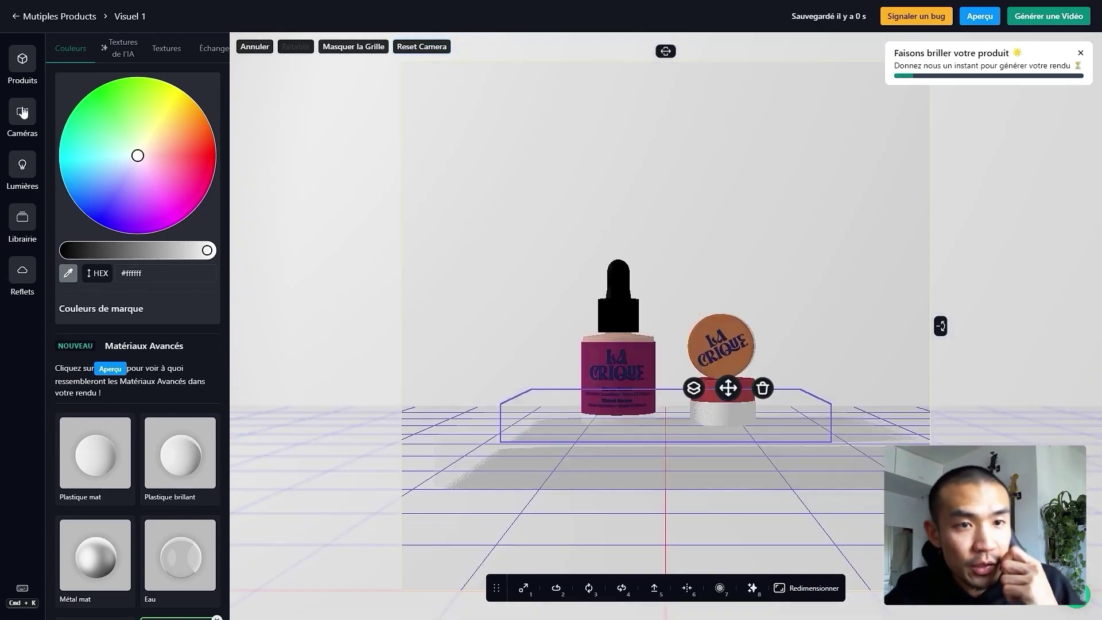
Step: Apply the Dolly traveling video camera to the enlarged scene and preview its movement
click(22, 112)
click(172, 64)
click(122, 136)
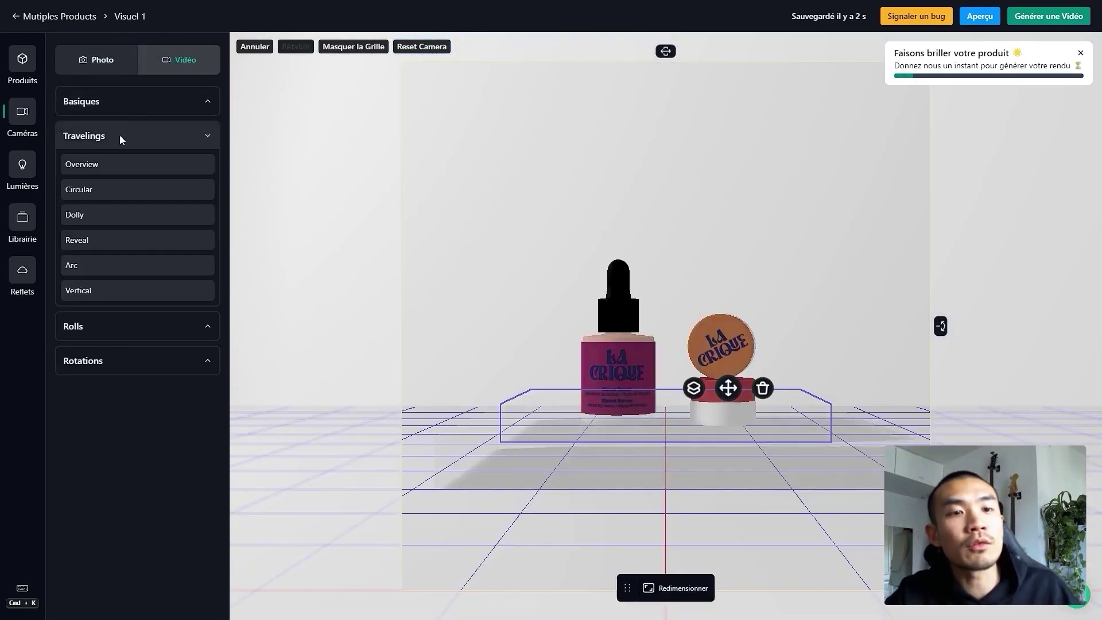
click(84, 215)
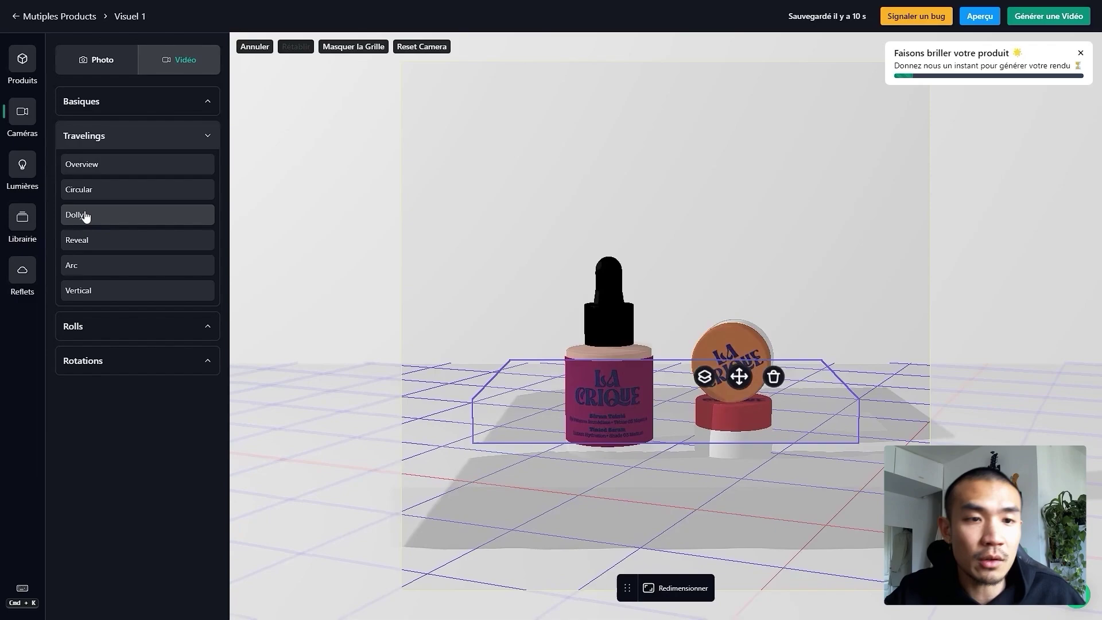
Step: Select the Dolly traveling camera again and launch generation of the video
click(85, 216)
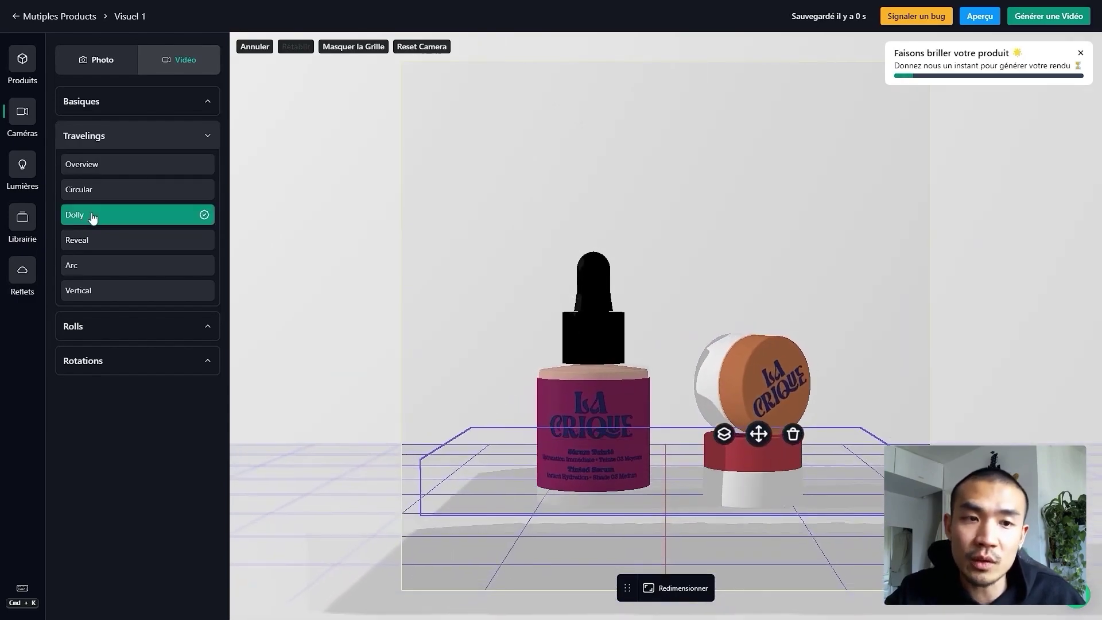
click(1038, 20)
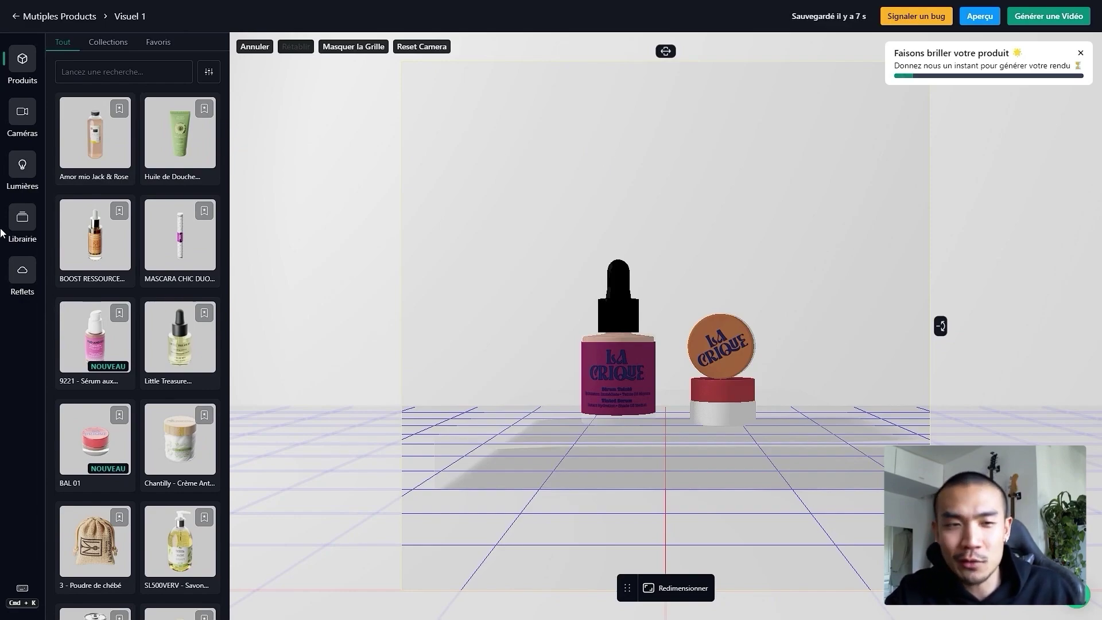
Step: Add the dark-skinned Main gauche élégante model from the library's Mains collection to the scene
click(26, 220)
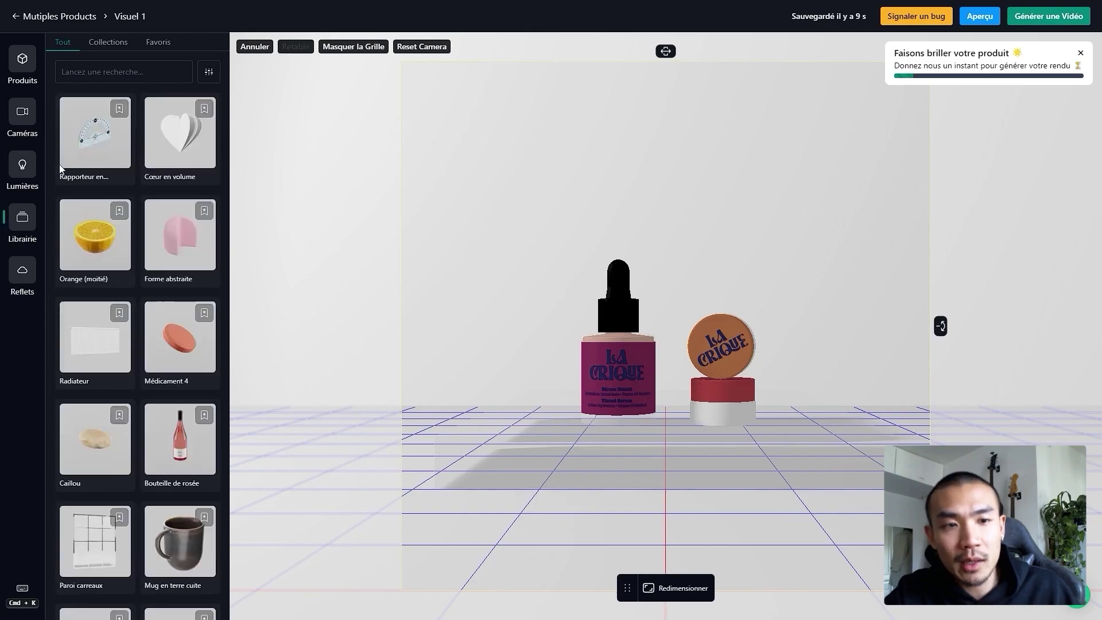
click(99, 43)
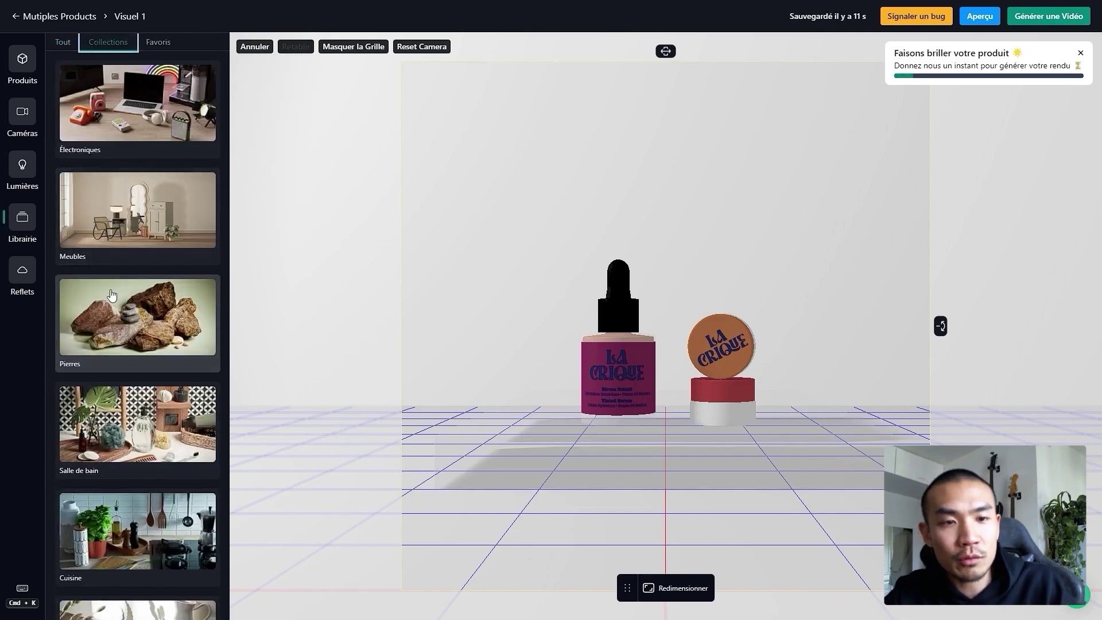
scroll(112, 295, down, 12)
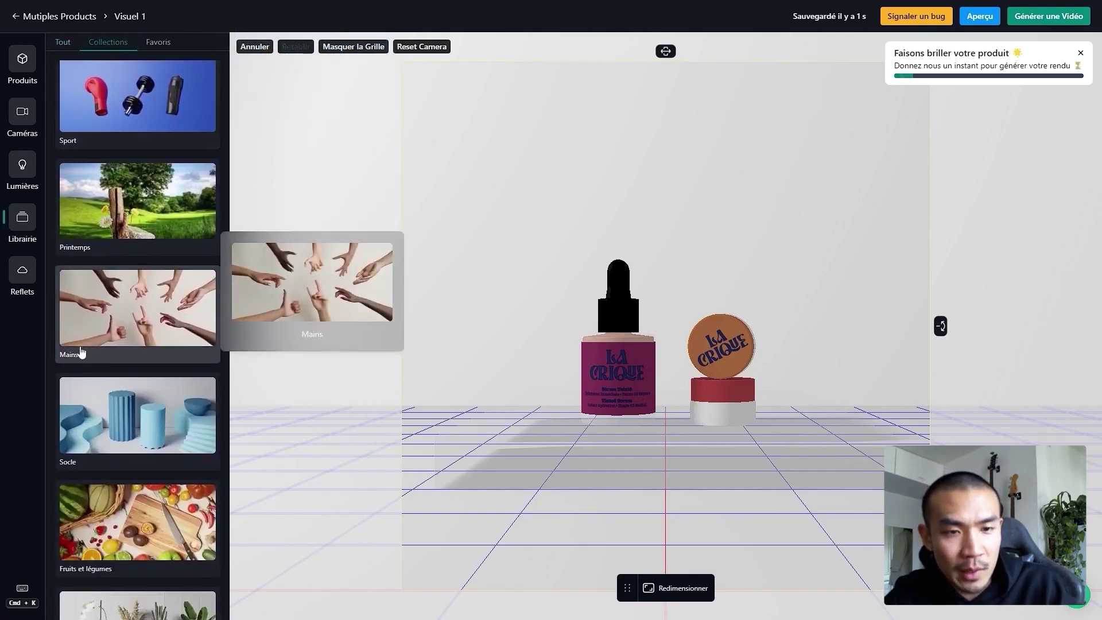
click(106, 333)
scroll(109, 349, down, 10)
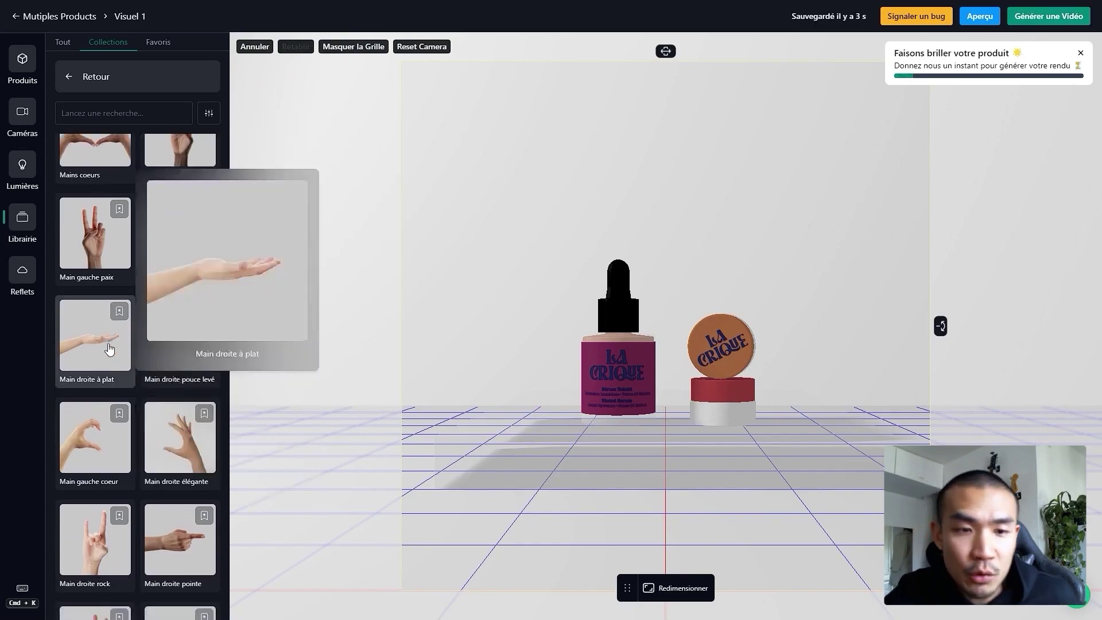
scroll(109, 349, down, 3)
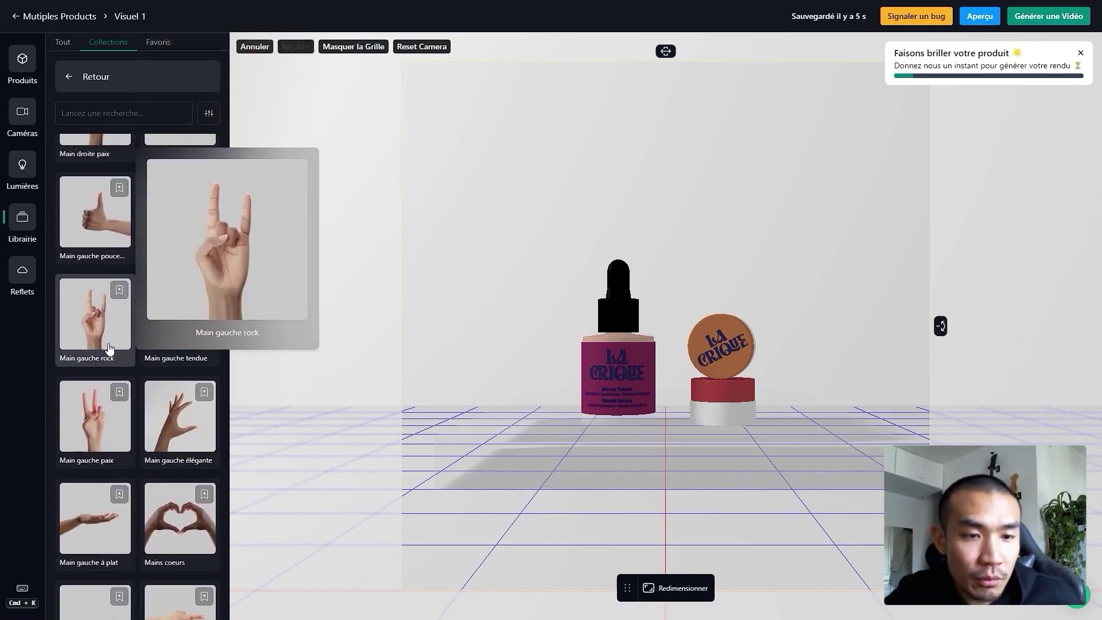
scroll(109, 348, down, 5)
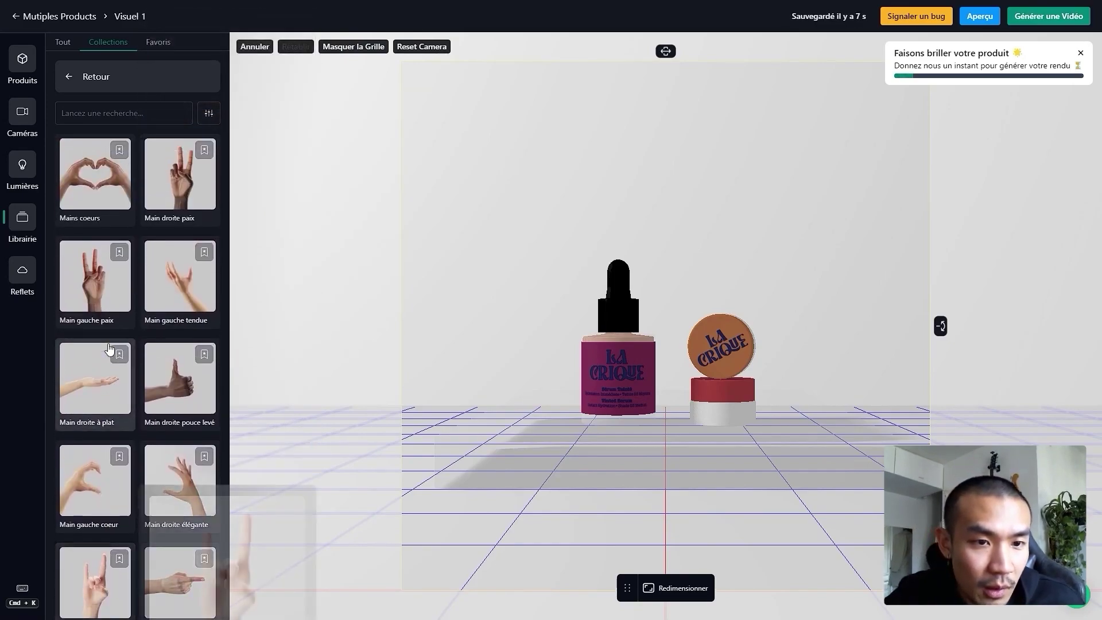
scroll(144, 484, down, 8)
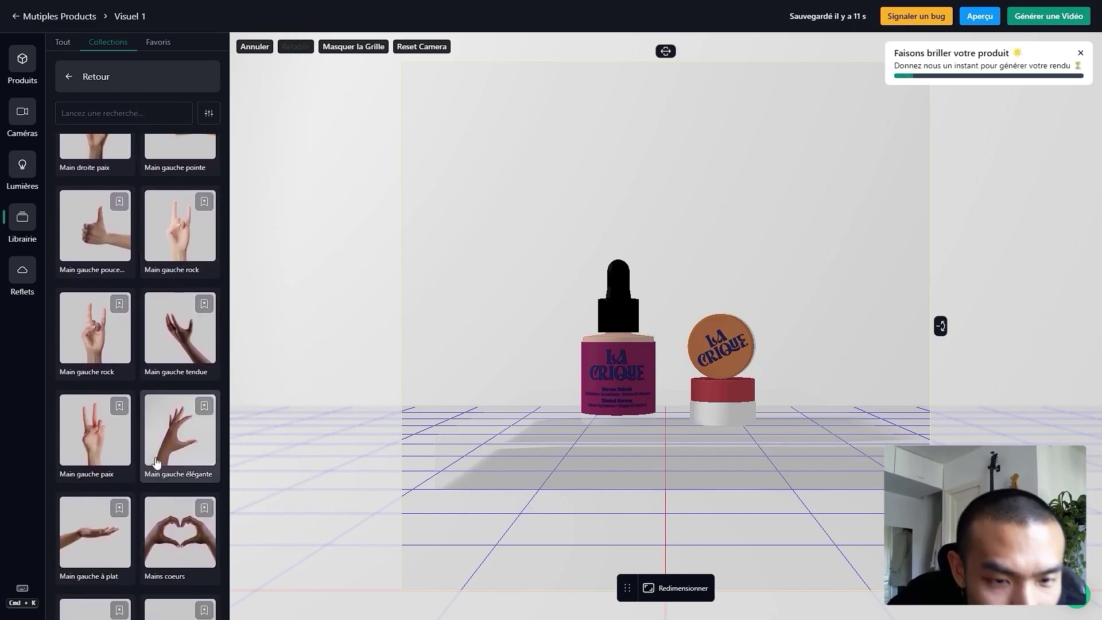
click(159, 458)
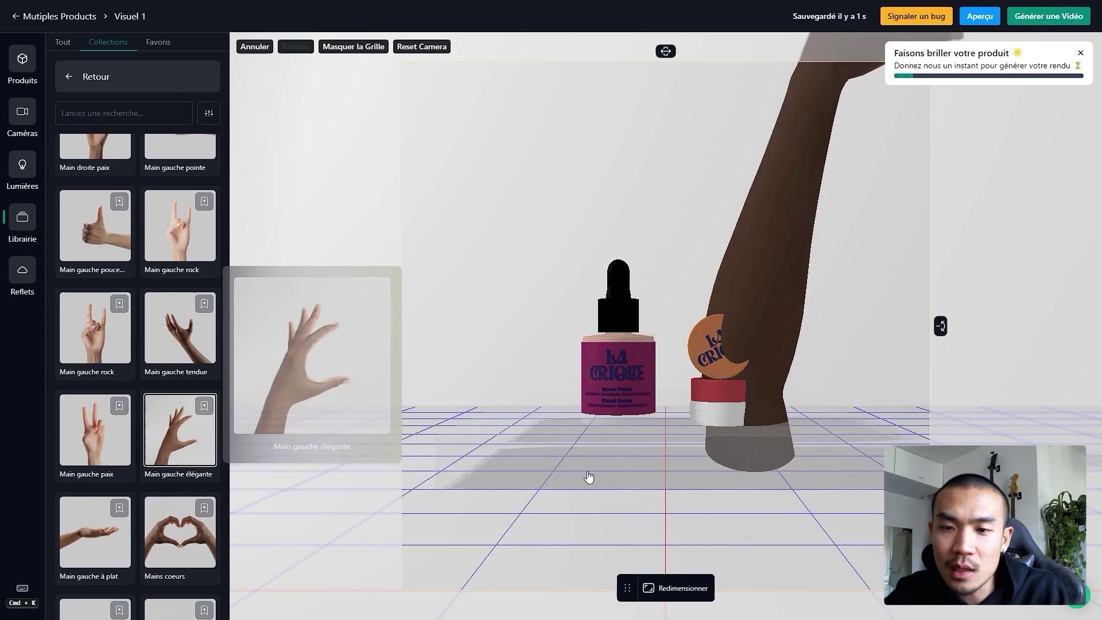
Step: Rotate the hand to 90 degrees and reposition it so it reaches in from the side near the serum bottle
click(758, 410)
drag(758, 404, 600, 504)
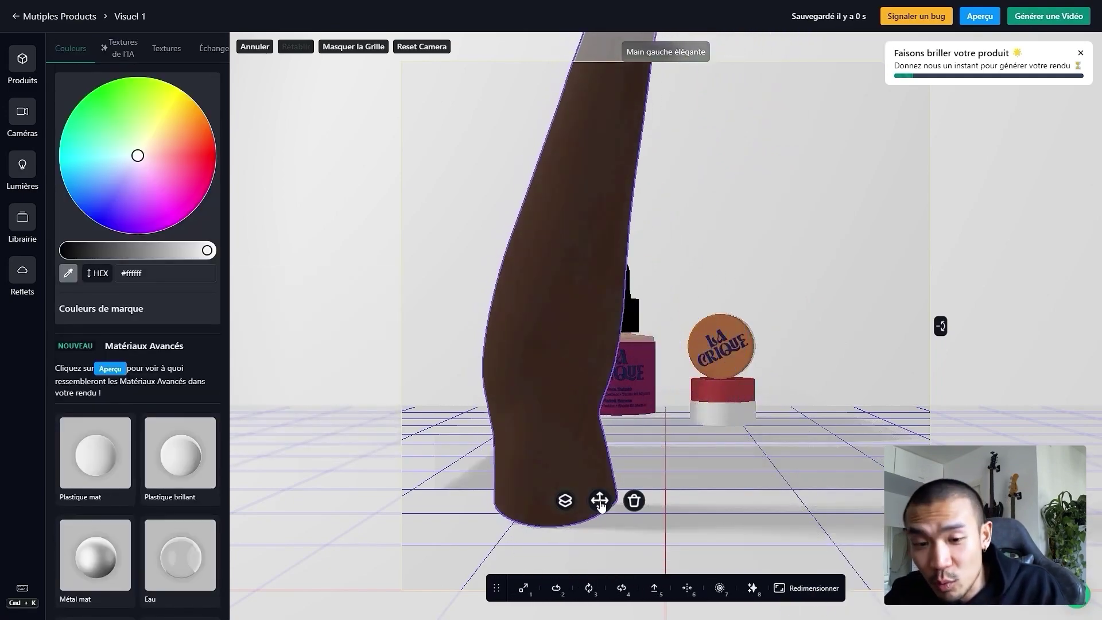
key(3)
click(573, 557)
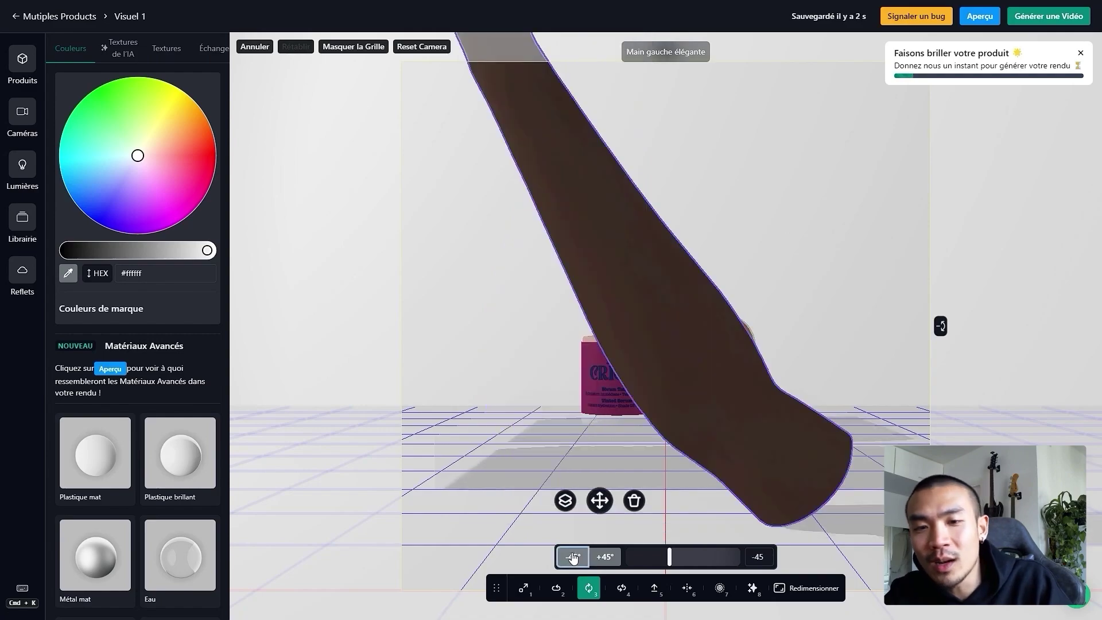
click(606, 557)
click(606, 557)
click(606, 557)
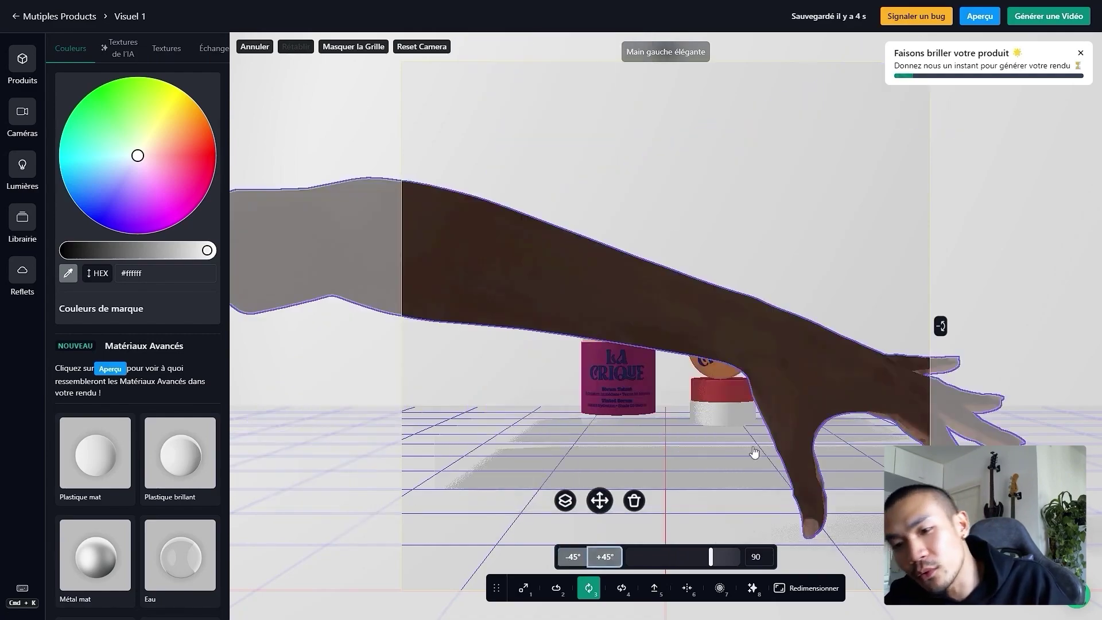
click(804, 410)
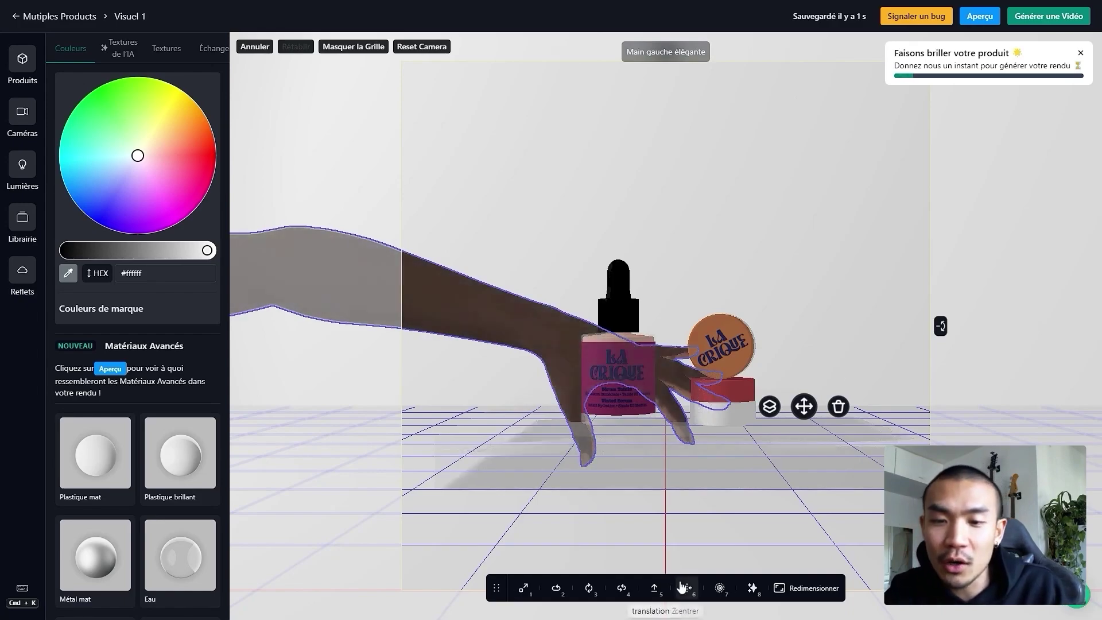
Step: Raise the hand to a height of 0.2 and place it just above the serum bottle's dropper
click(655, 588)
drag(663, 561, 720, 566)
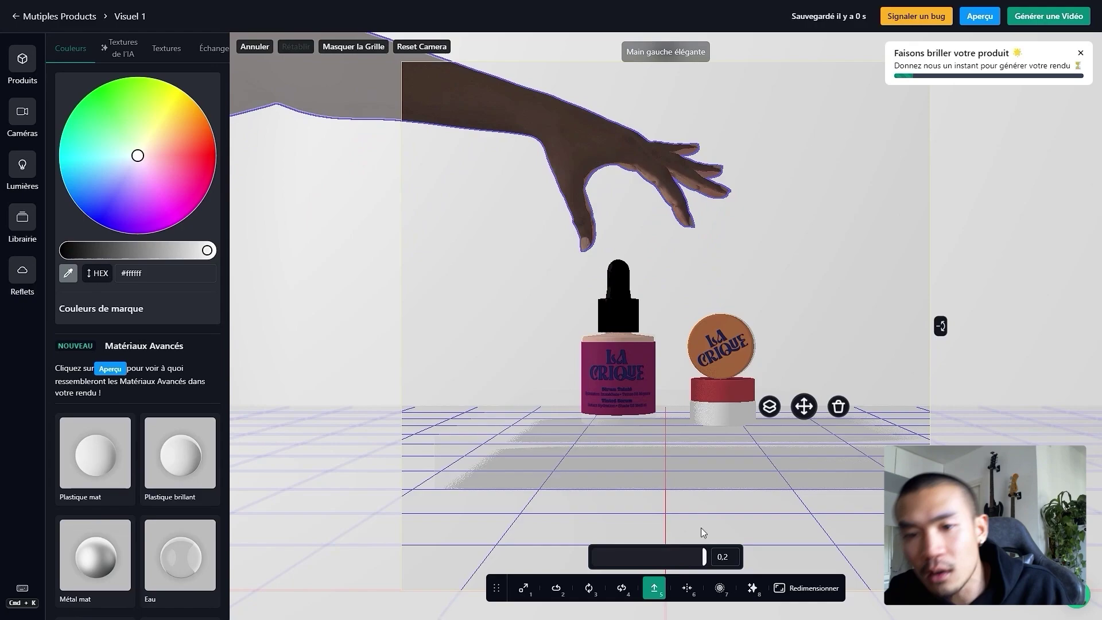
click(573, 151)
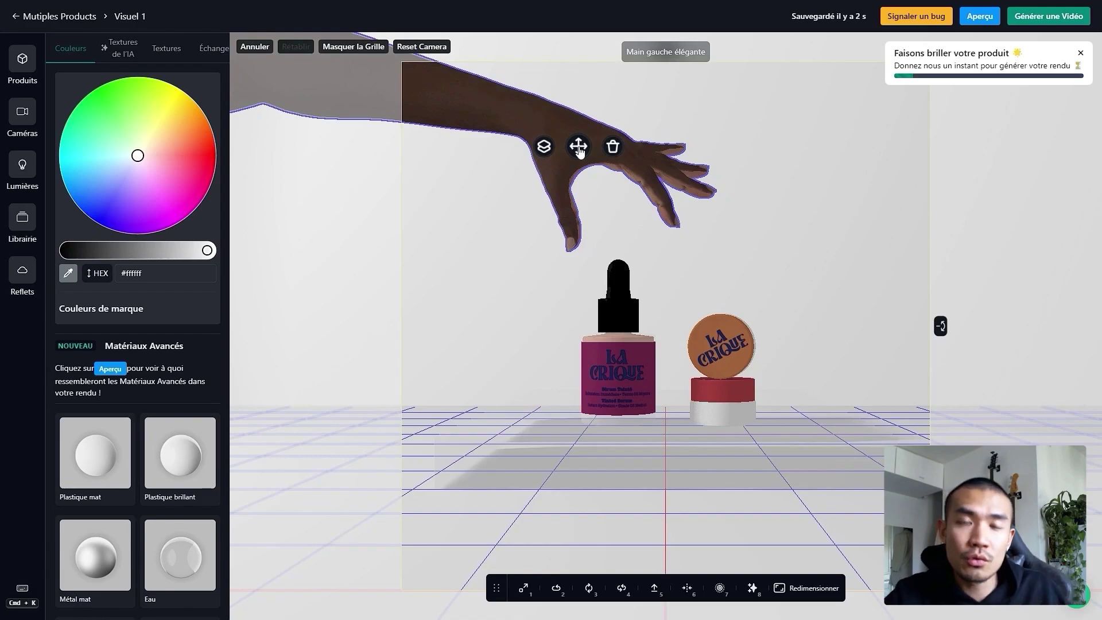
Step: Check the hand's placement over the products from above, and fine-tune its position from the reset camera view
click(23, 114)
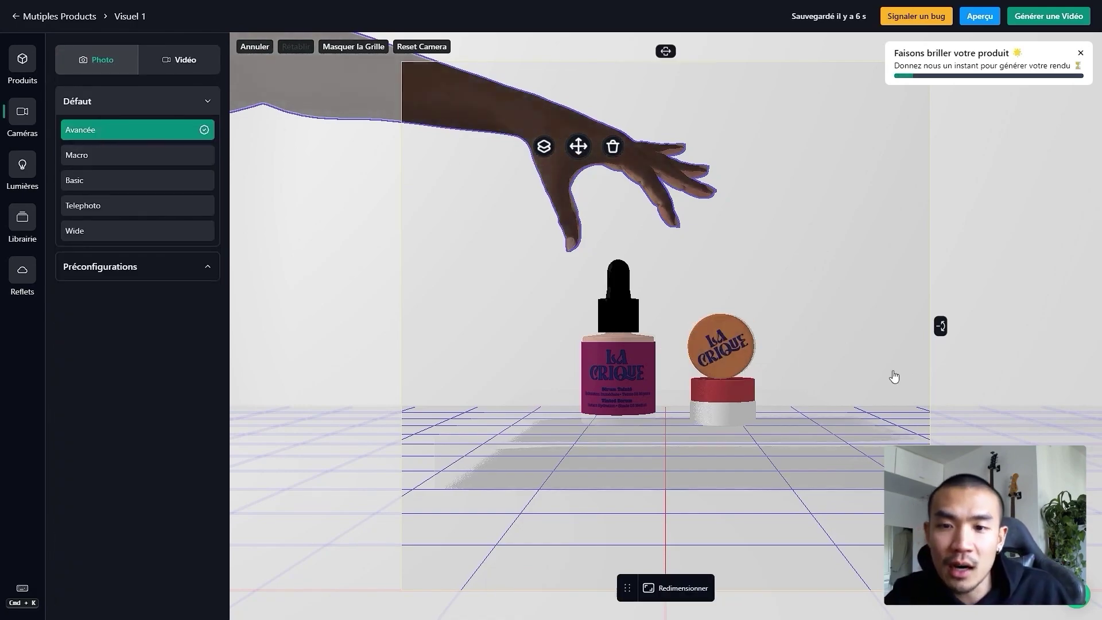
drag(893, 377, 886, 174)
drag(901, 401, 854, 204)
drag(888, 359, 935, 394)
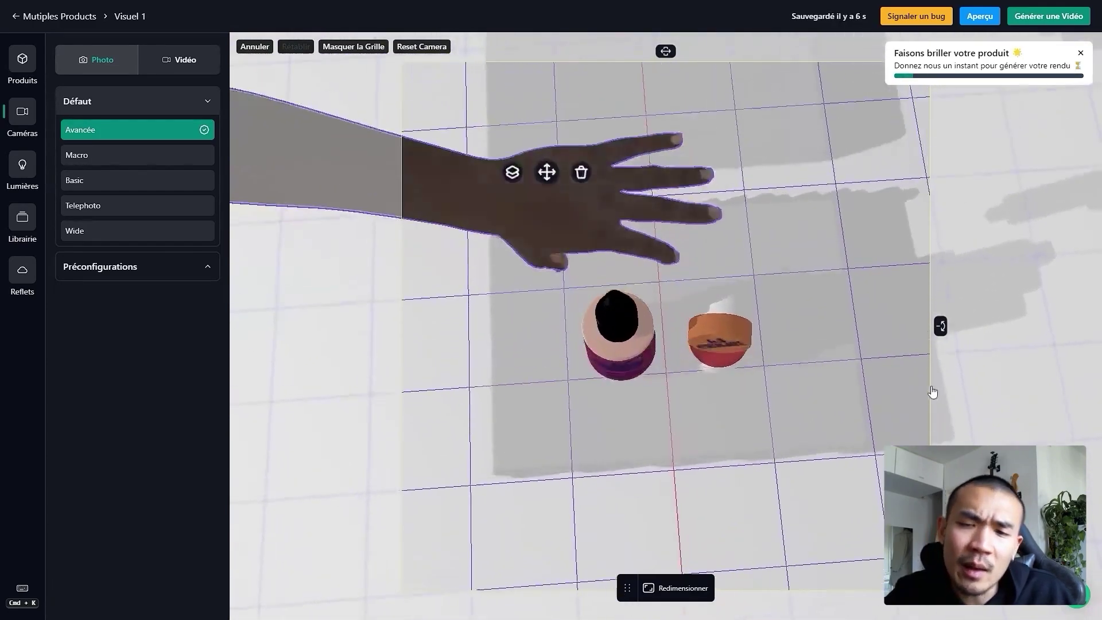
click(449, 53)
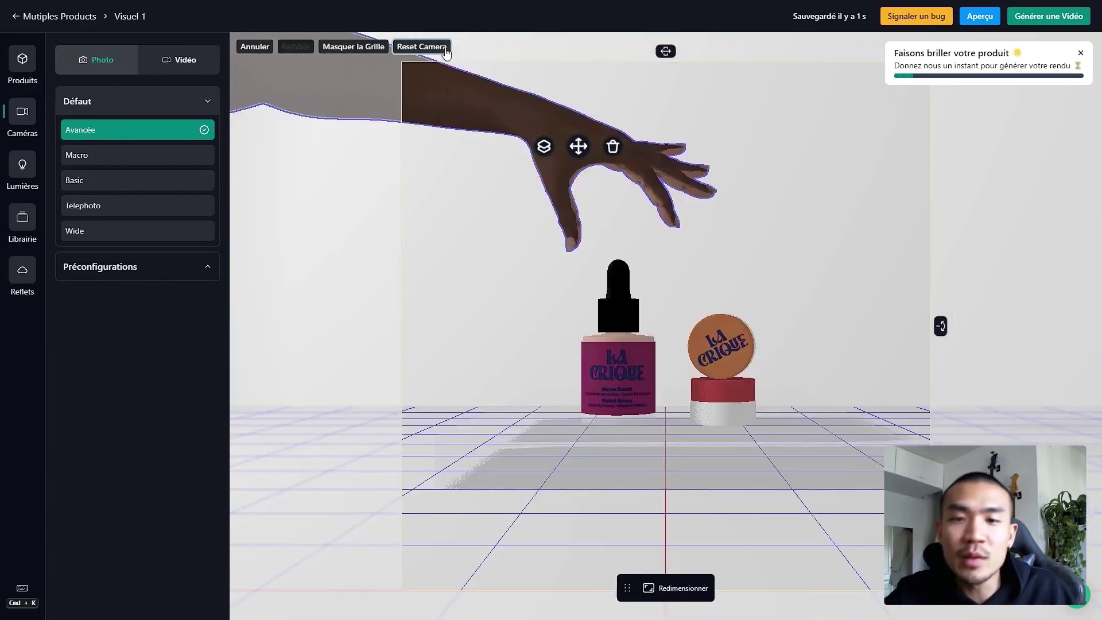
click(524, 142)
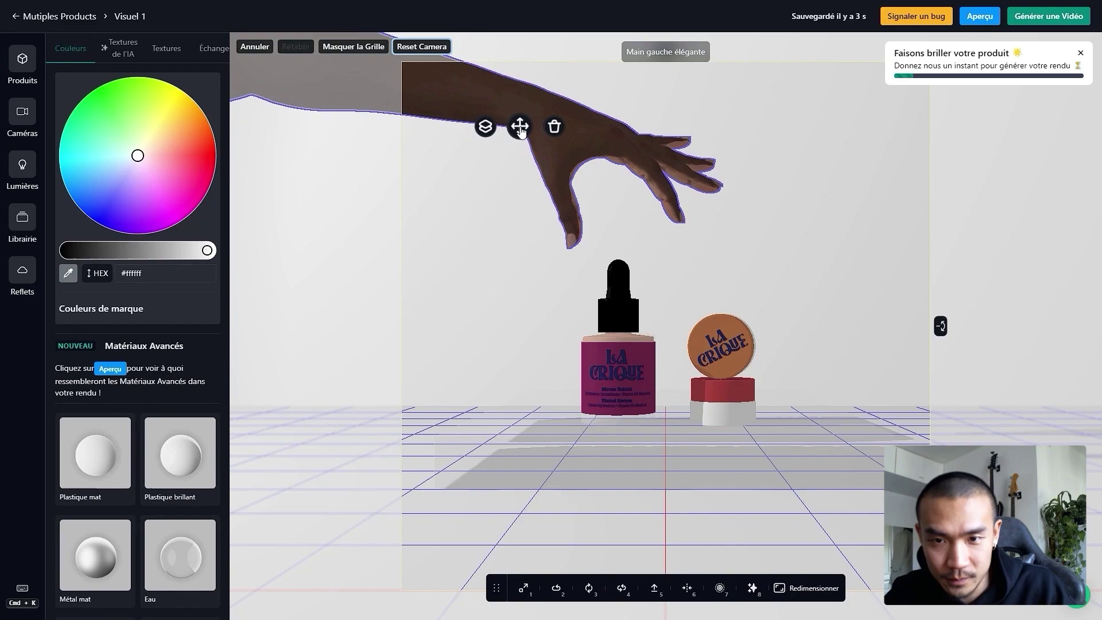
click(806, 207)
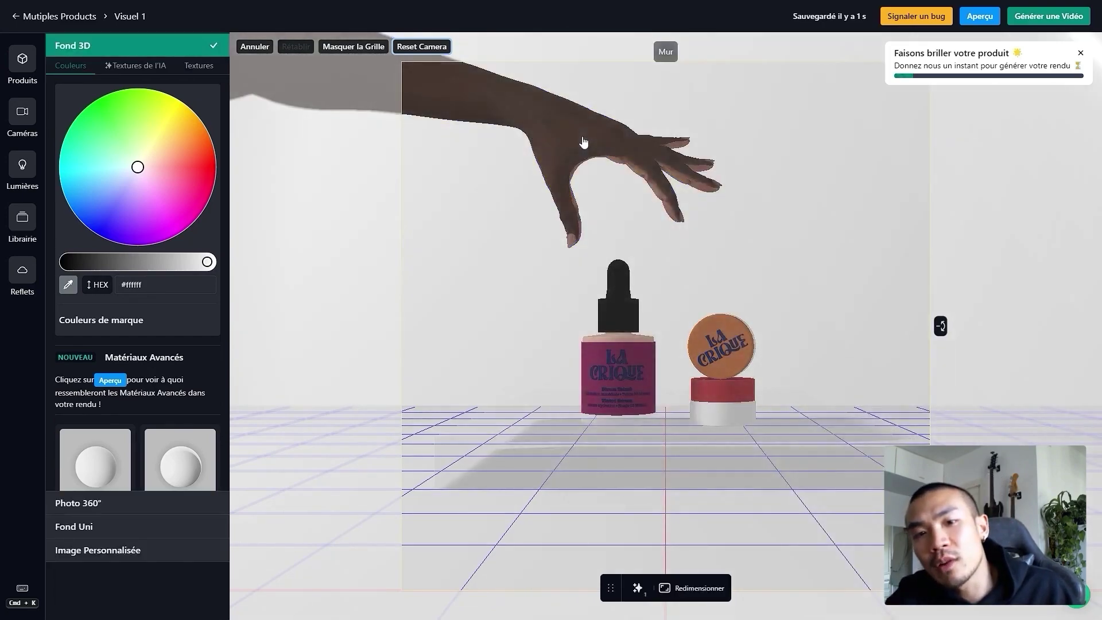
Step: Tint the hand model's nails, sampling the red of the lower jar and adjusting the color to #f24122
click(584, 141)
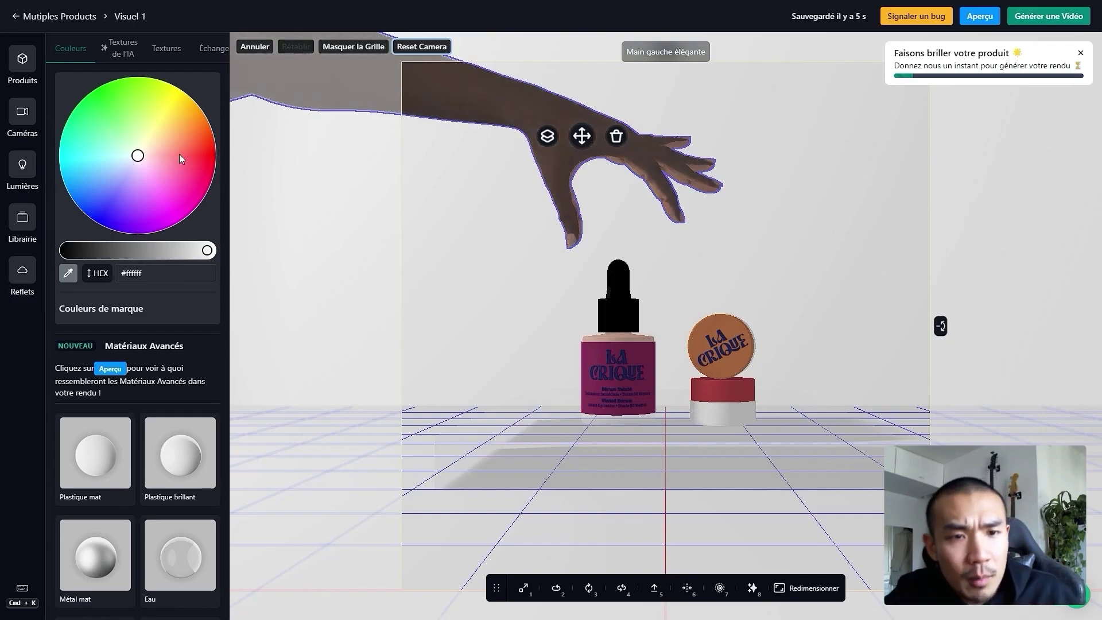
click(69, 274)
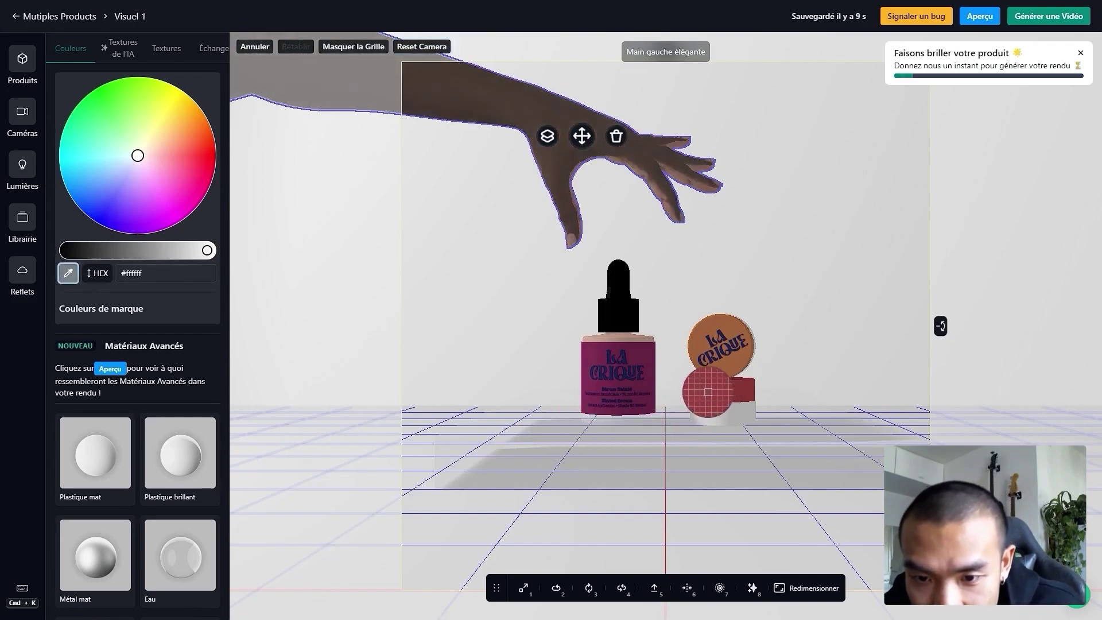
click(709, 394)
drag(188, 251, 201, 254)
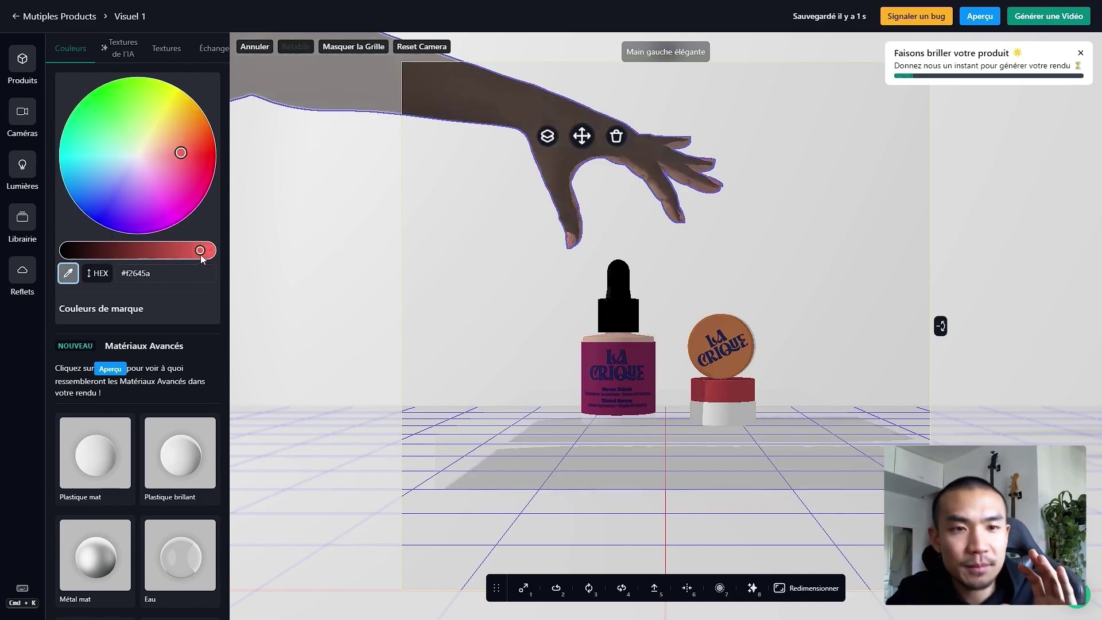
click(188, 153)
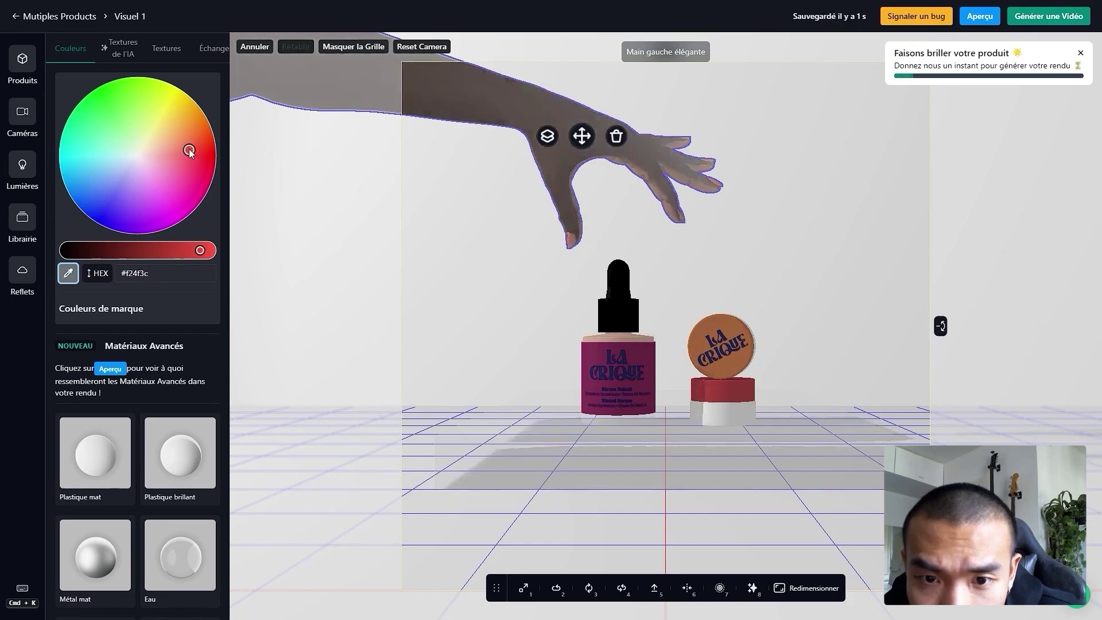
drag(188, 153, 186, 163)
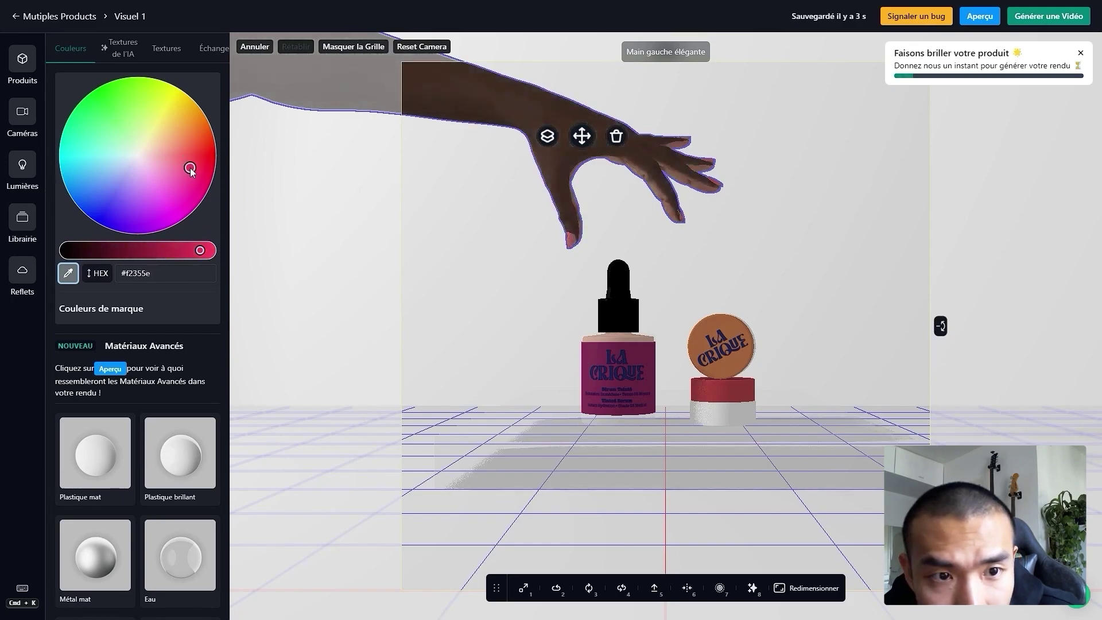
drag(196, 153, 197, 148)
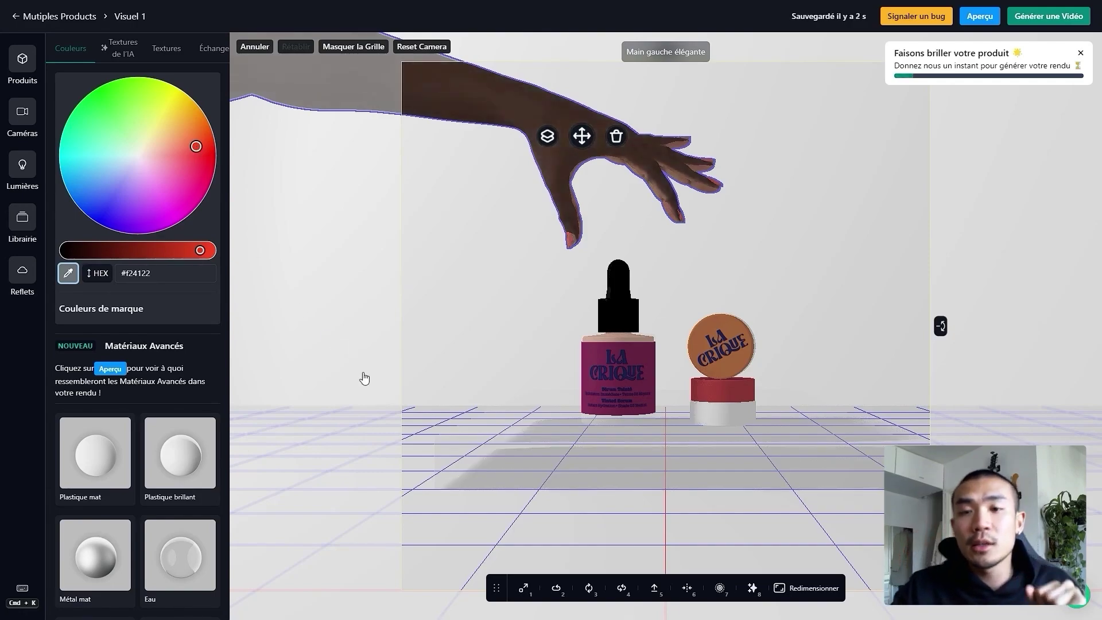
Step: Look for alternative hand models to swap in by searching the library for "main gauche élégante"
click(214, 51)
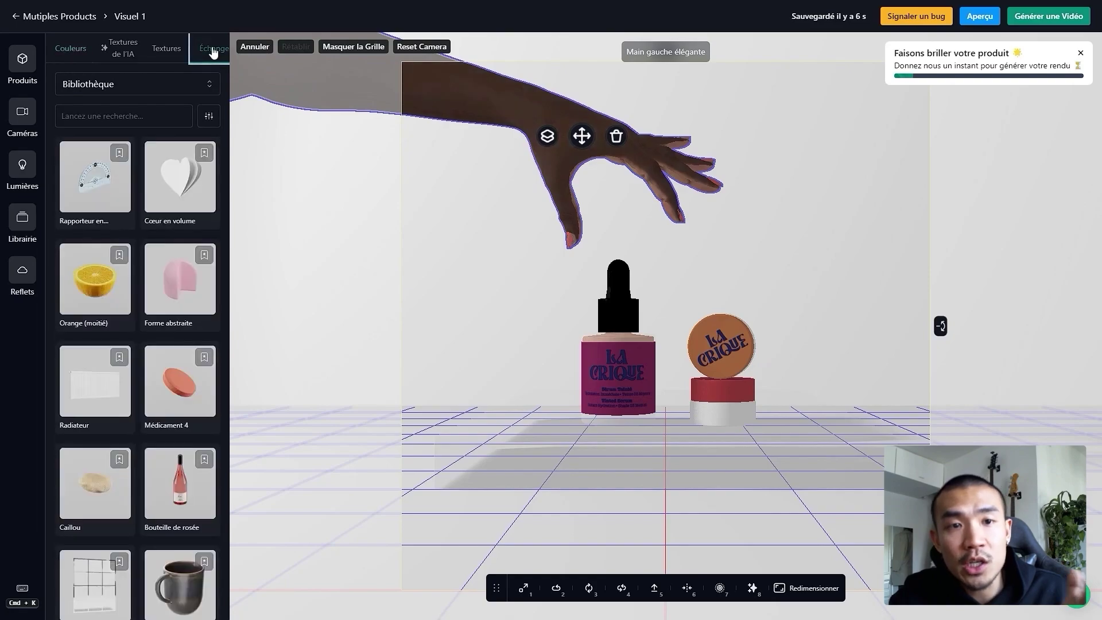
text(main gacu)
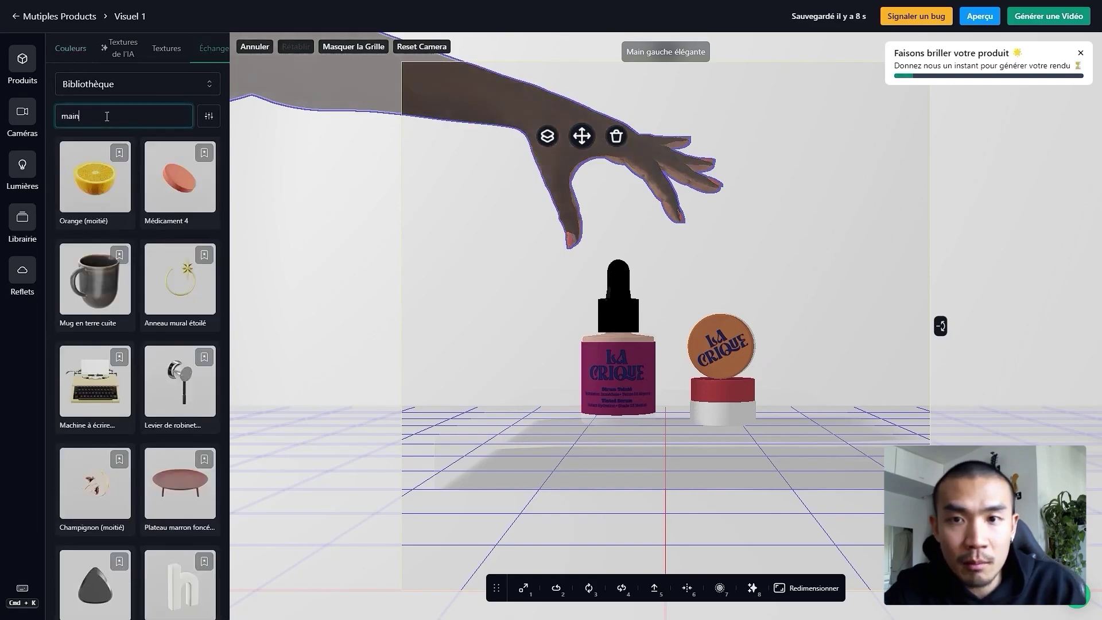
key(BackSpace)
key(BackSpace)
text(uche)
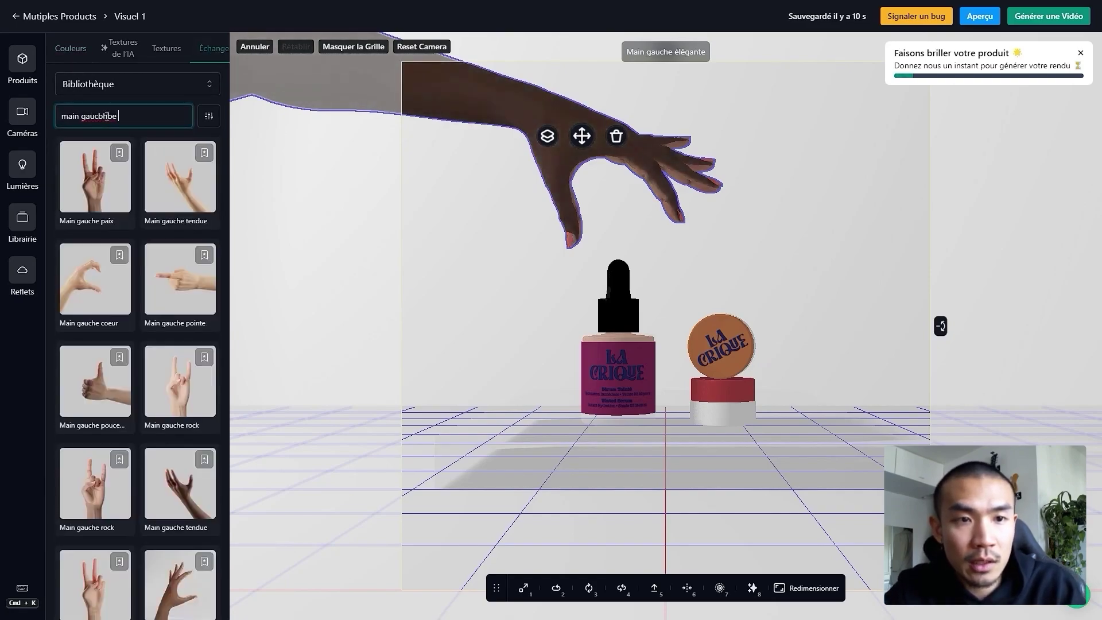
text( élégante)
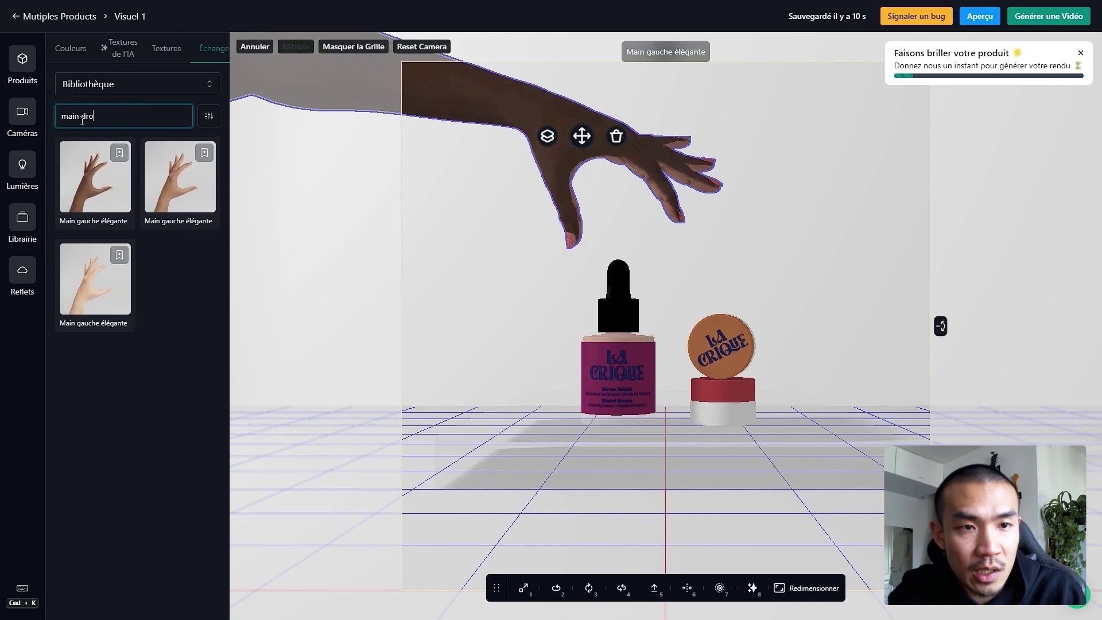
Step: Find "main droite élégante" in the library and replace the current hand with the first matching model
text(ite élé)
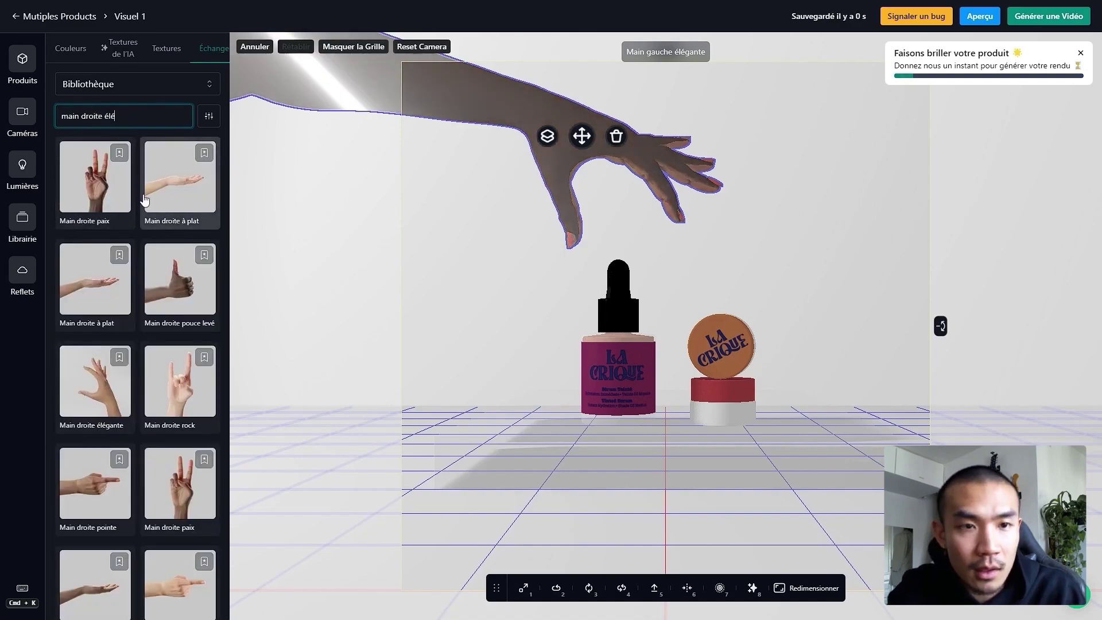
text(gante)
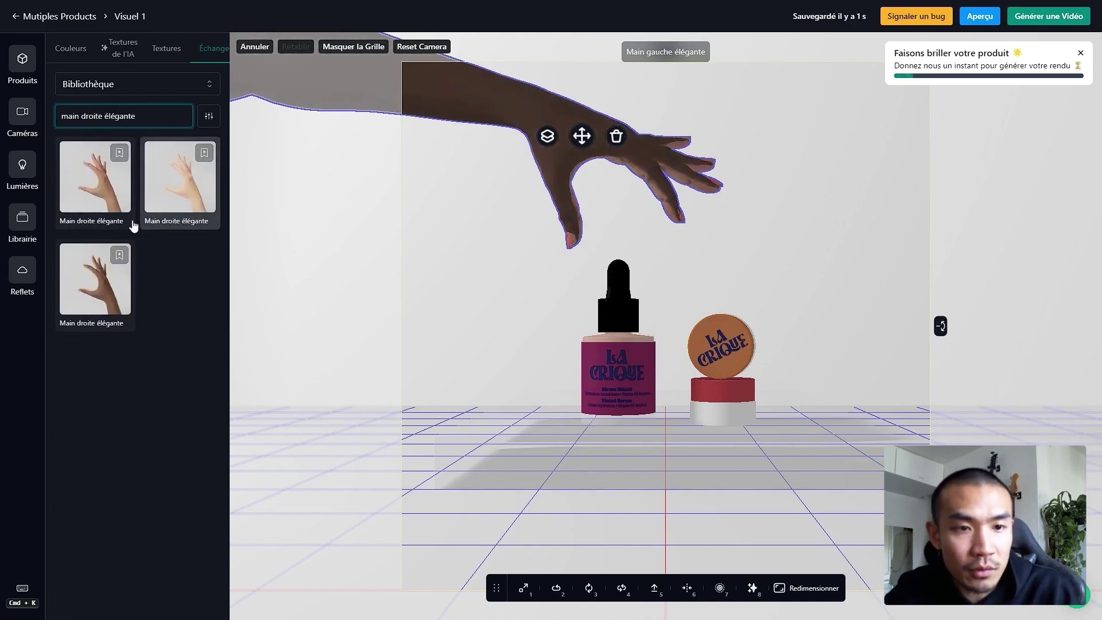
click(103, 197)
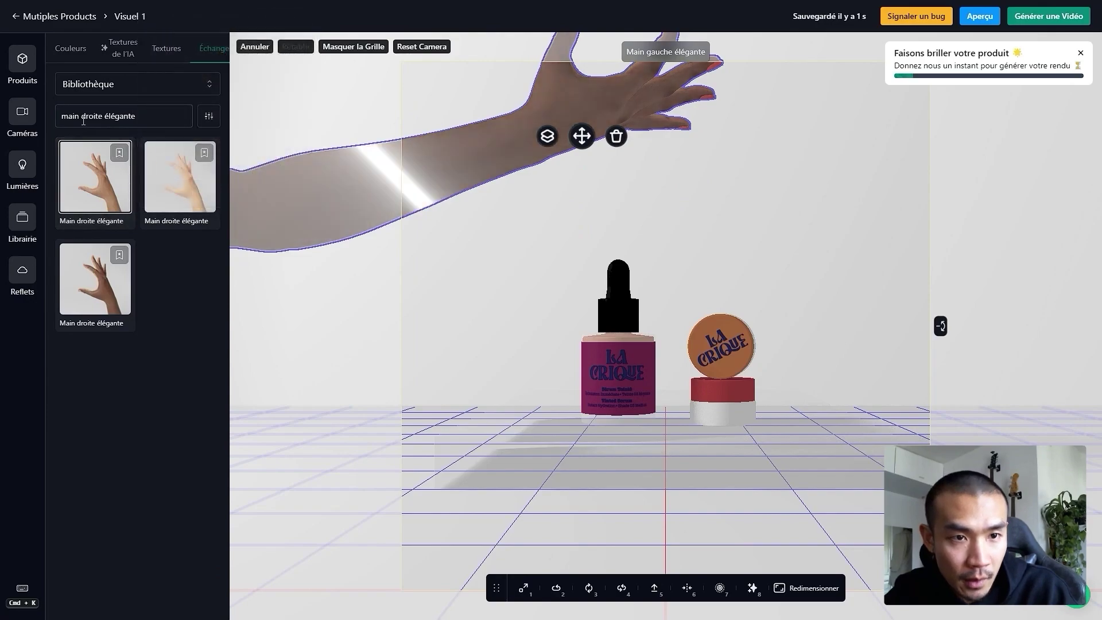
Step: Find "main gauche élégante" in the library and replace the current hand with the second matching model
drag(81, 116, 195, 119)
text(gauche él)
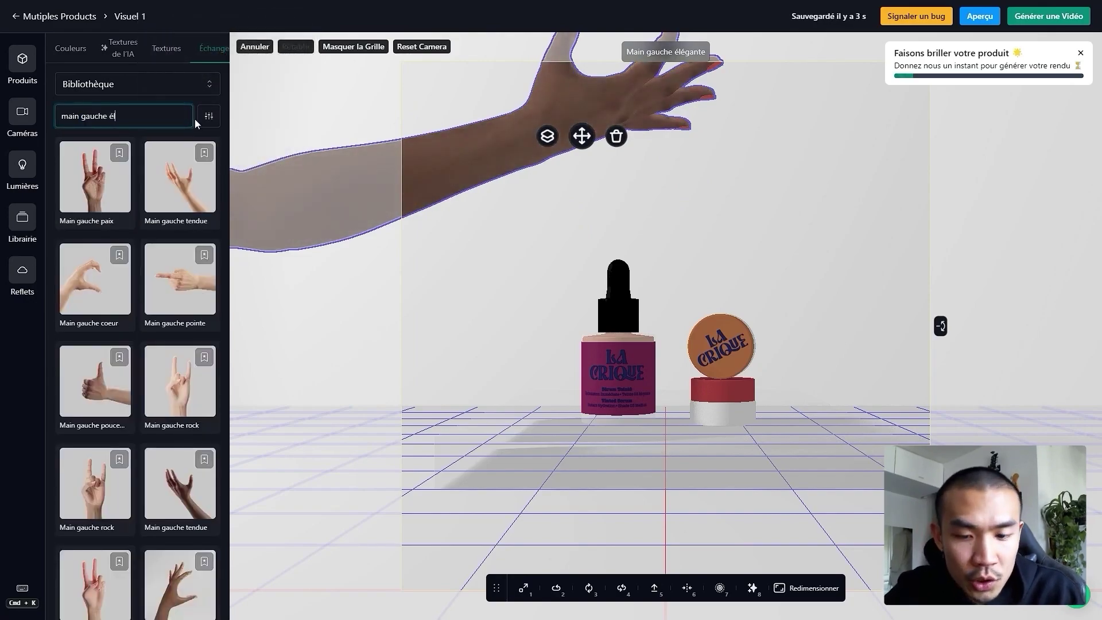
text(égante)
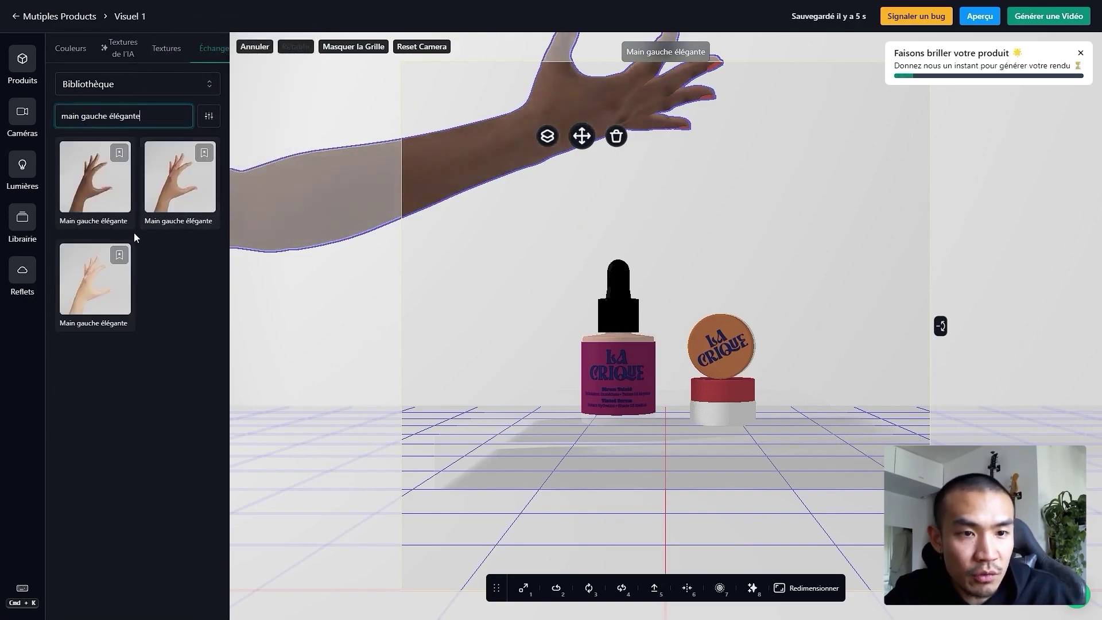
click(169, 184)
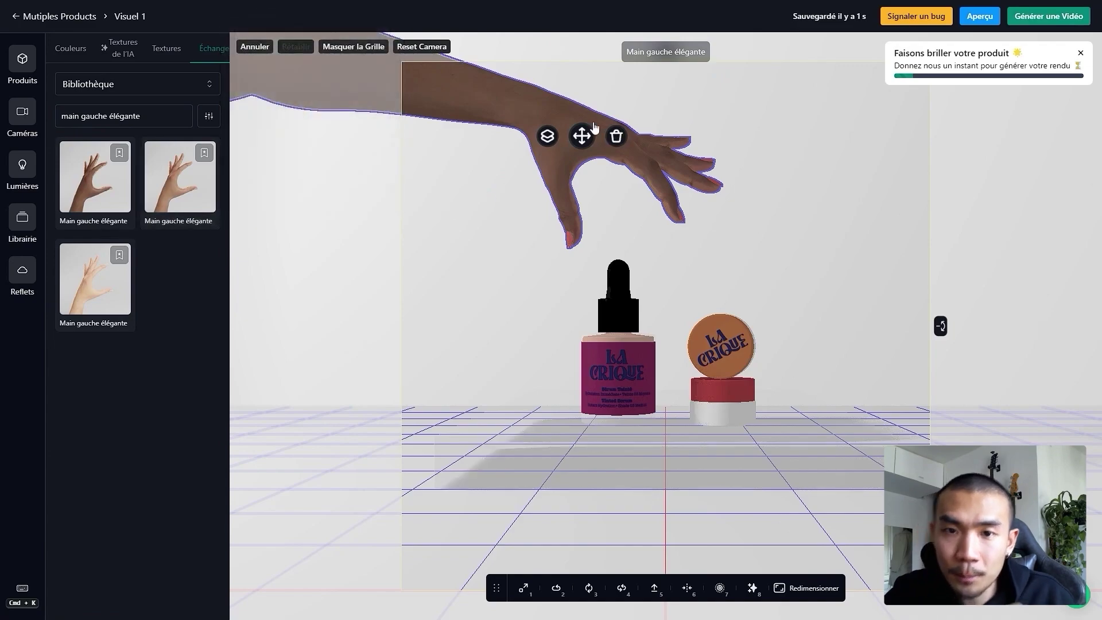
click(504, 109)
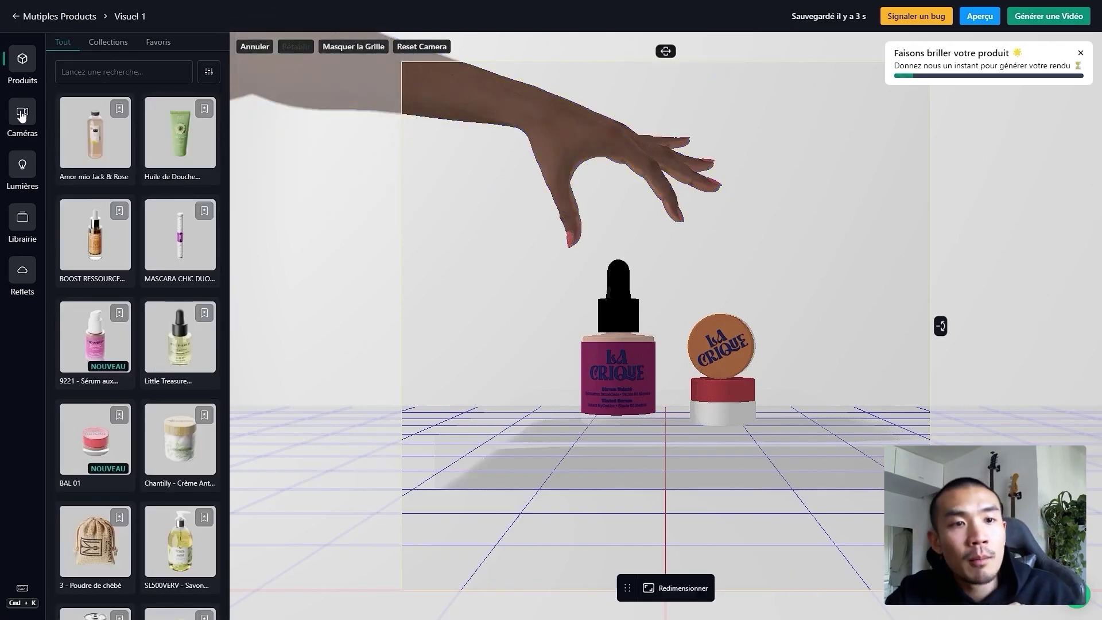
Step: Apply the Overview preset to the photo camera and preview the rendered scene, closing the video generation dialog without generating
click(21, 115)
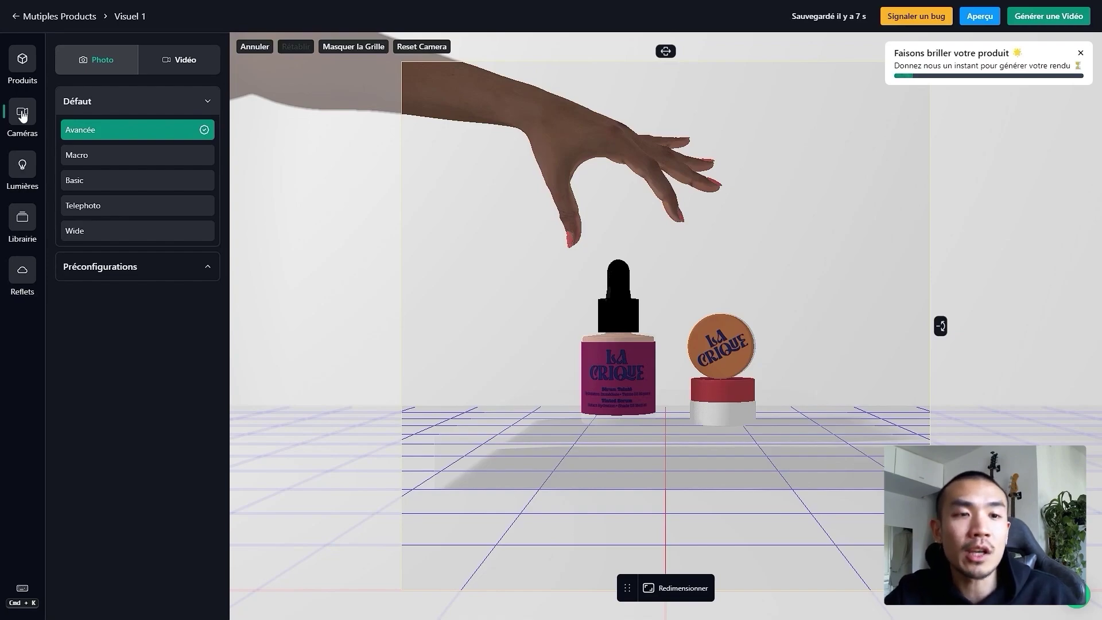
click(109, 267)
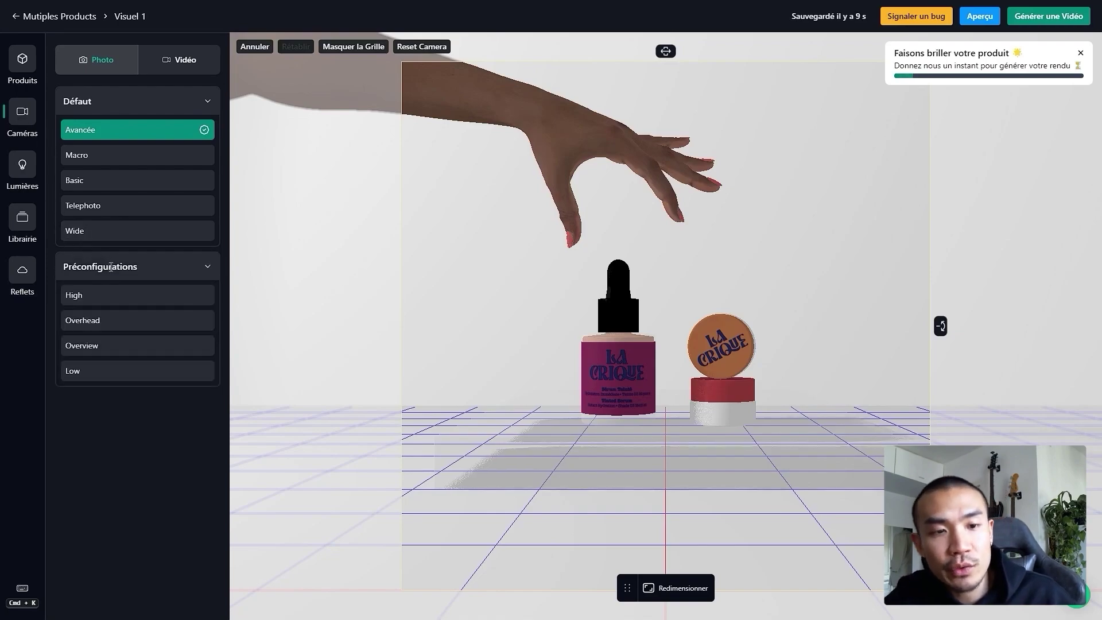
click(97, 355)
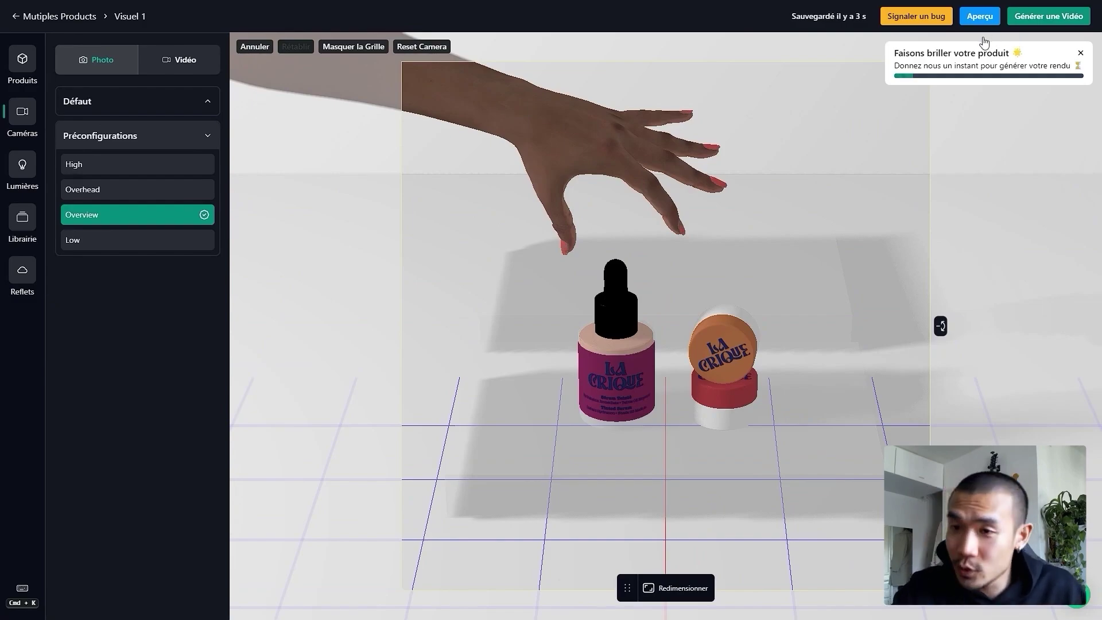
click(983, 15)
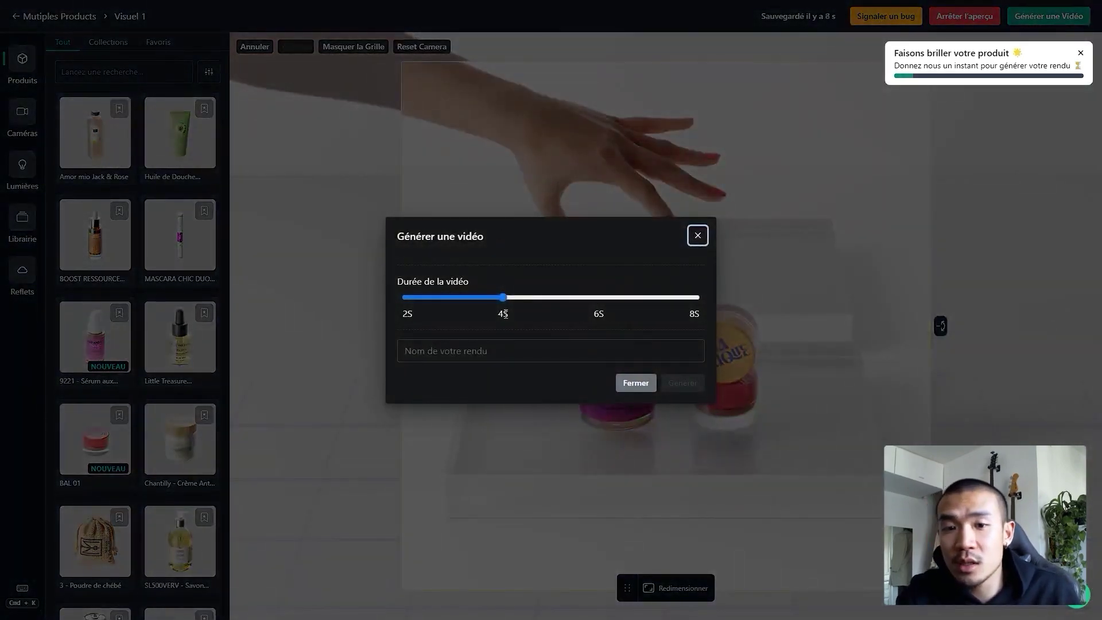
click(637, 343)
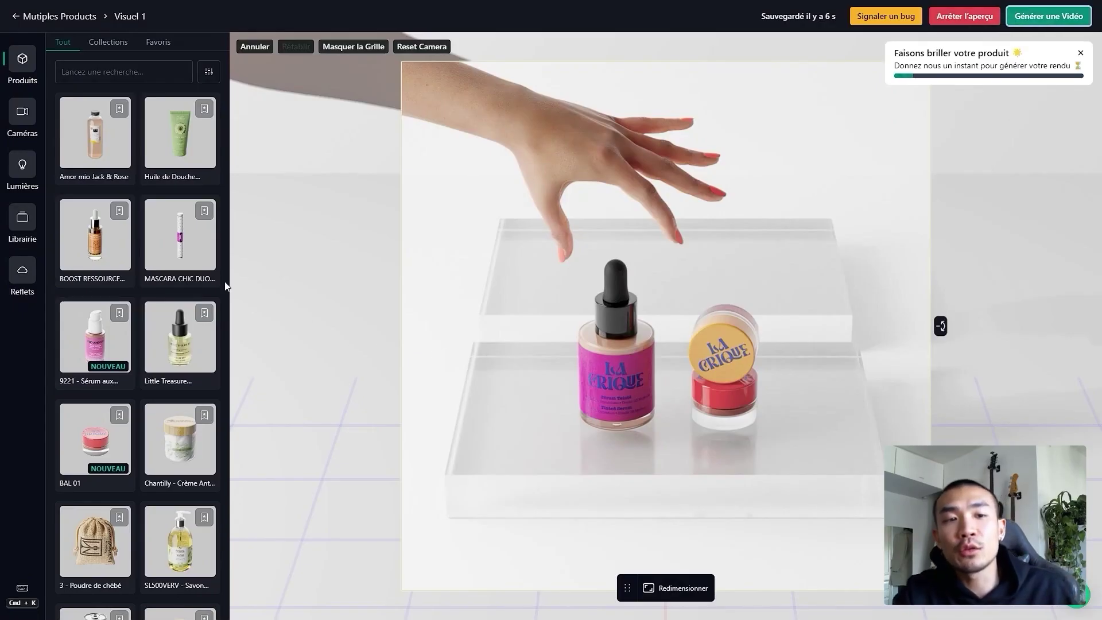
Step: Switch the camera to video mode and apply the Dolly traveling movement
click(23, 113)
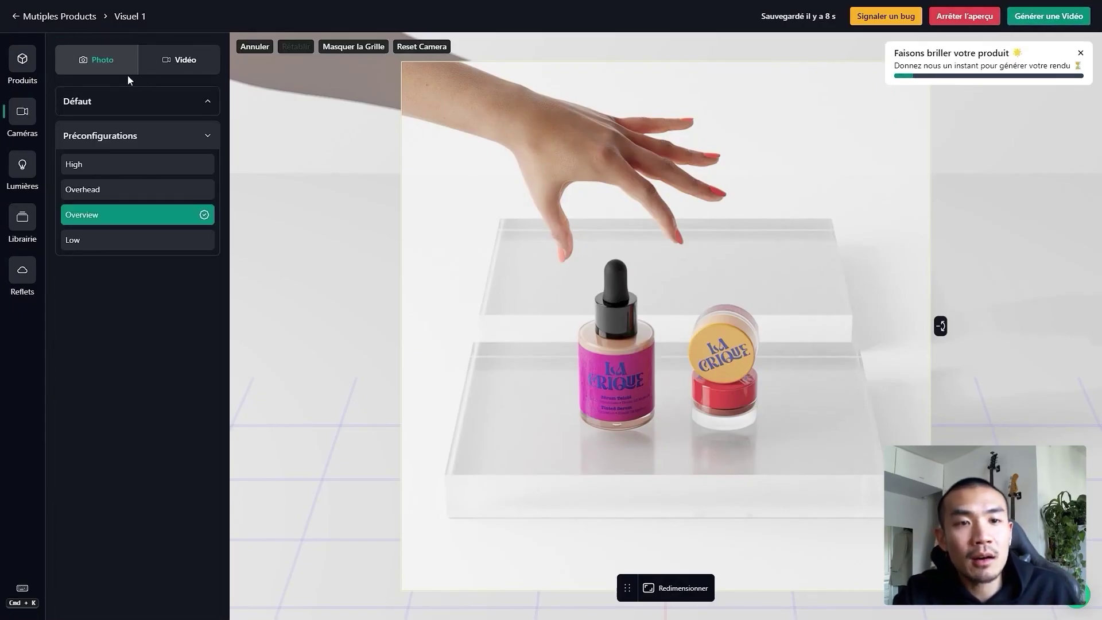
click(171, 68)
click(138, 136)
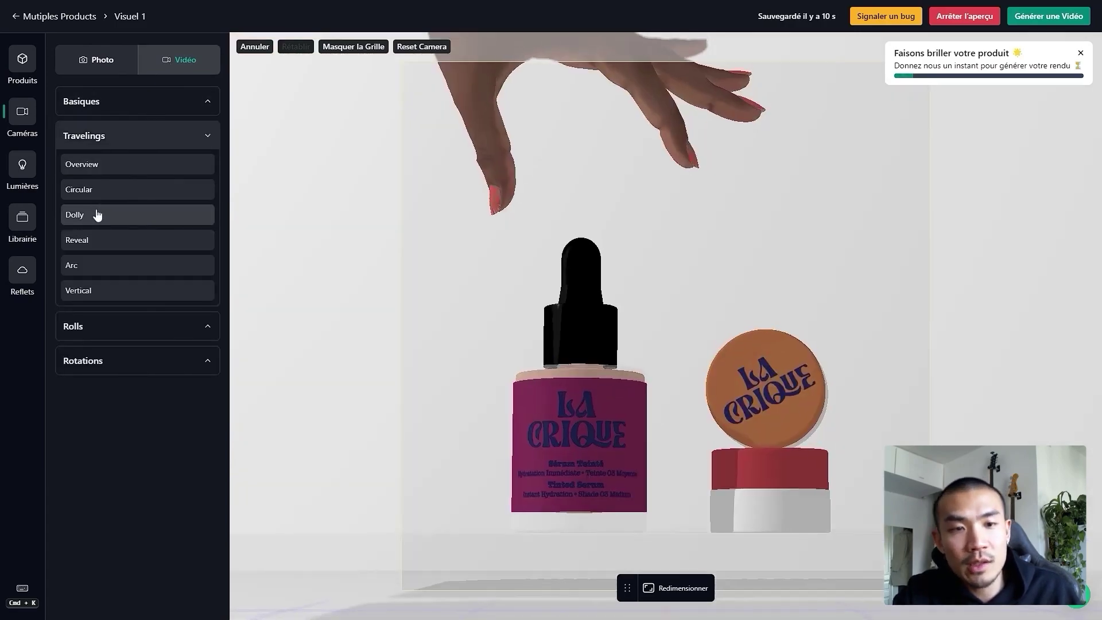
click(98, 215)
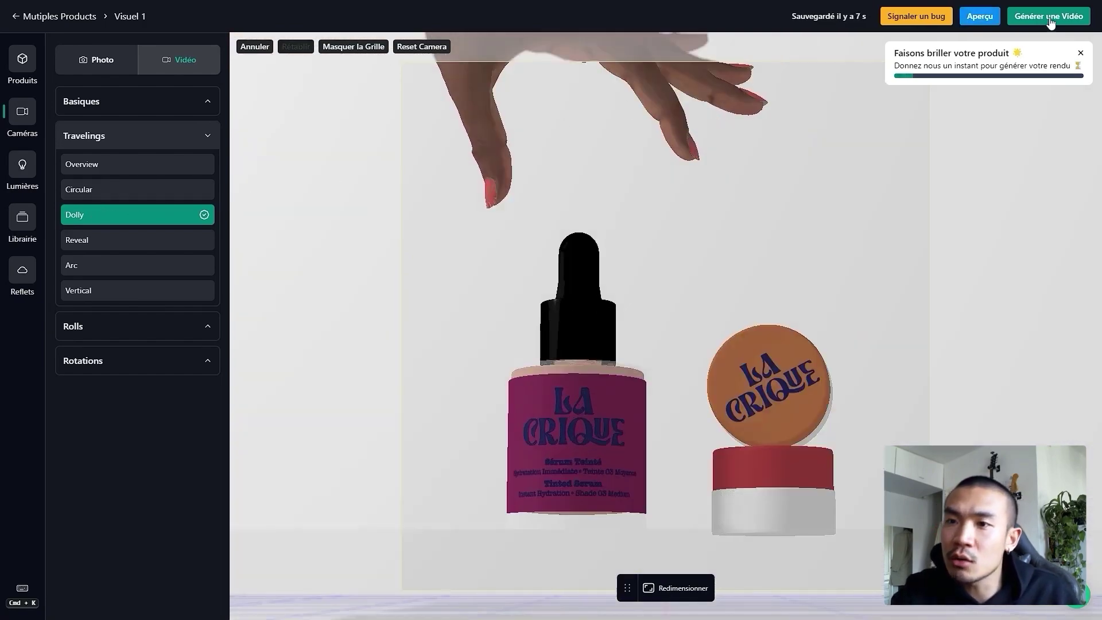
Step: Generate an 8-second video of the scene, naming the render "Vidéo"
click(1050, 17)
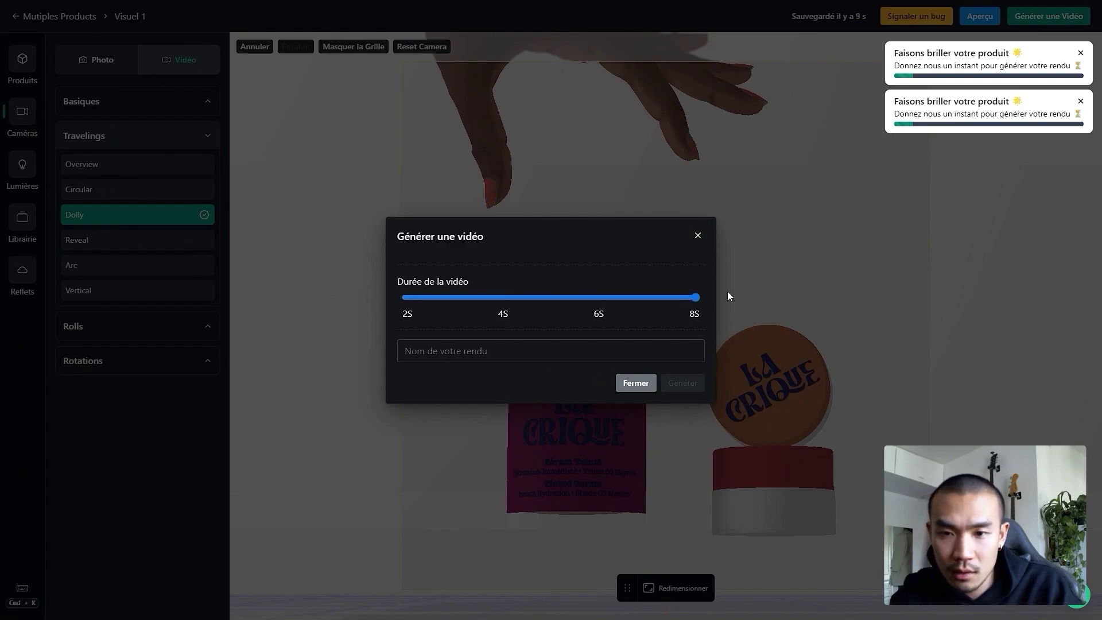
click(625, 350)
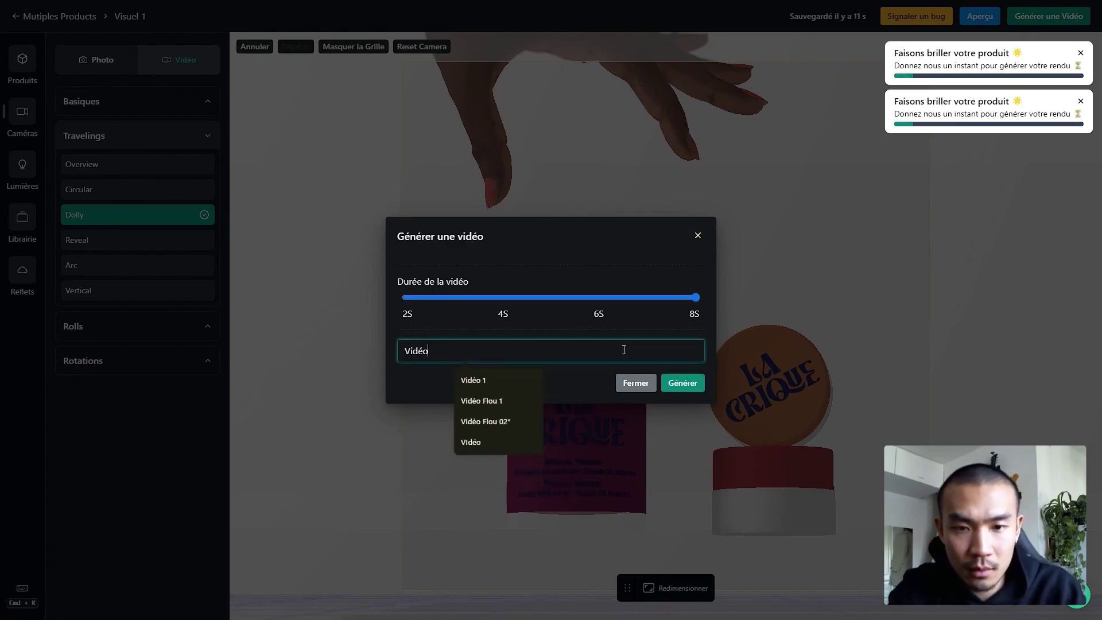
click(689, 391)
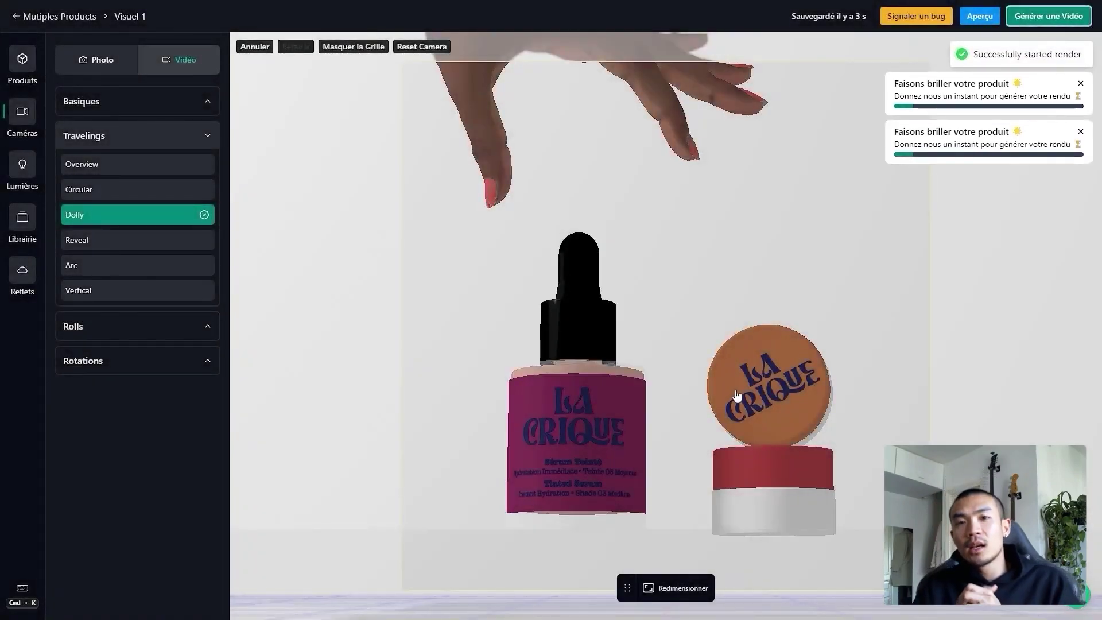